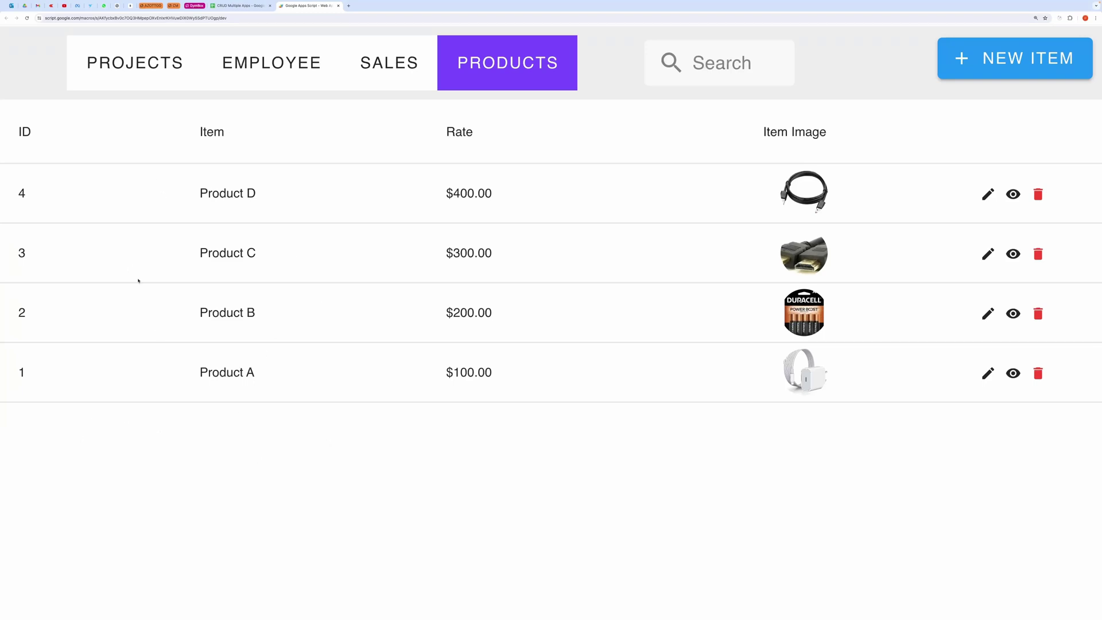
- Move from the Sales tab to the Projects table and zoom the page out to fit more rows
click(387, 76)
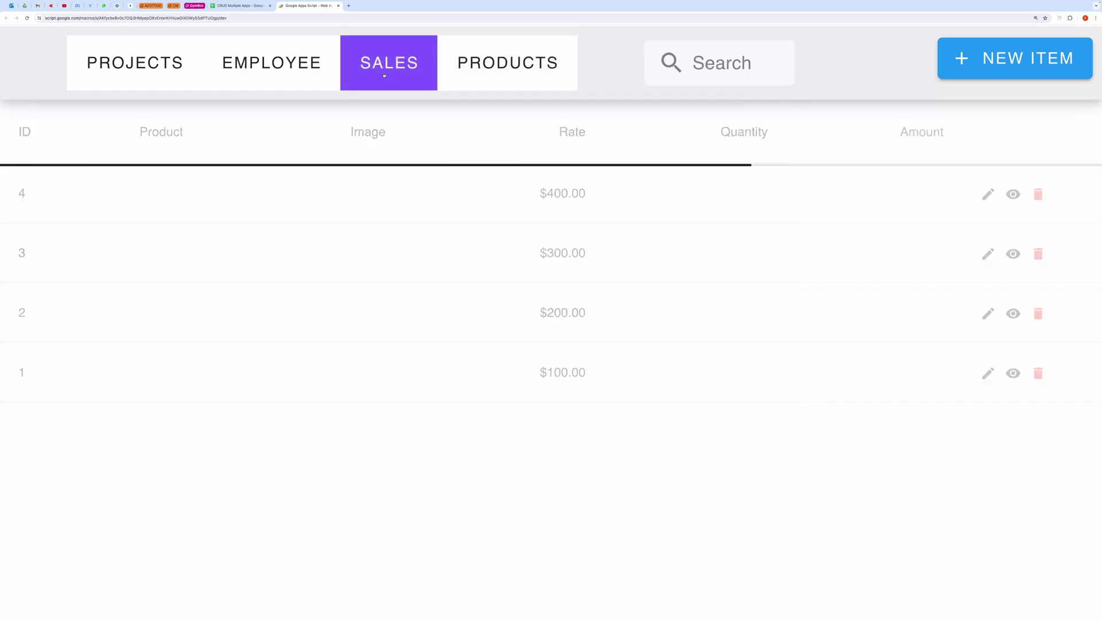
click(154, 70)
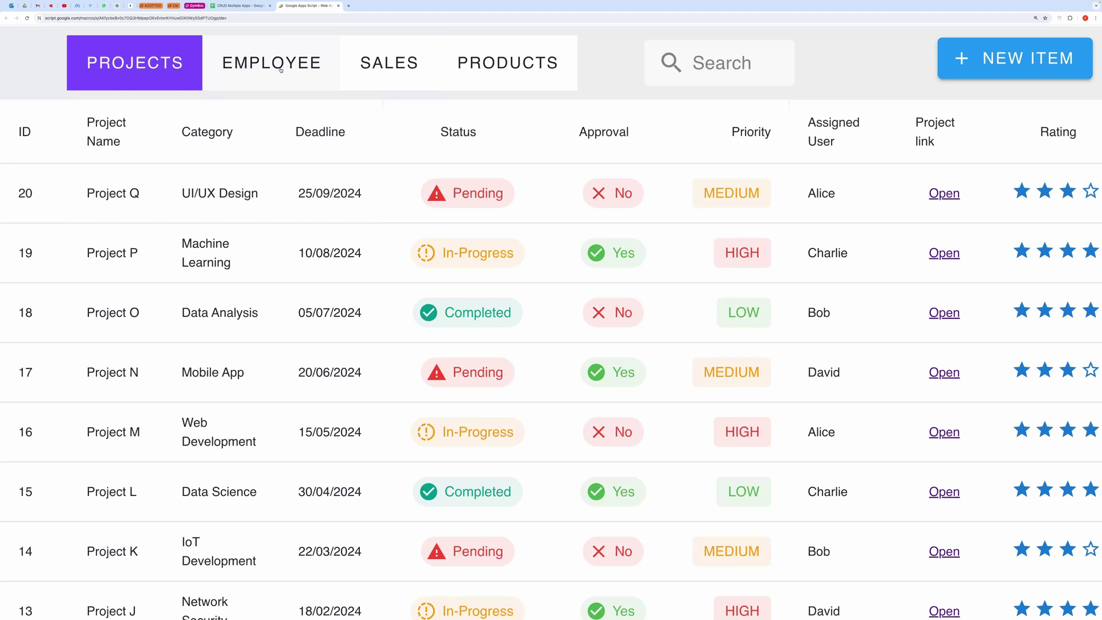
key(ctrl+minus)
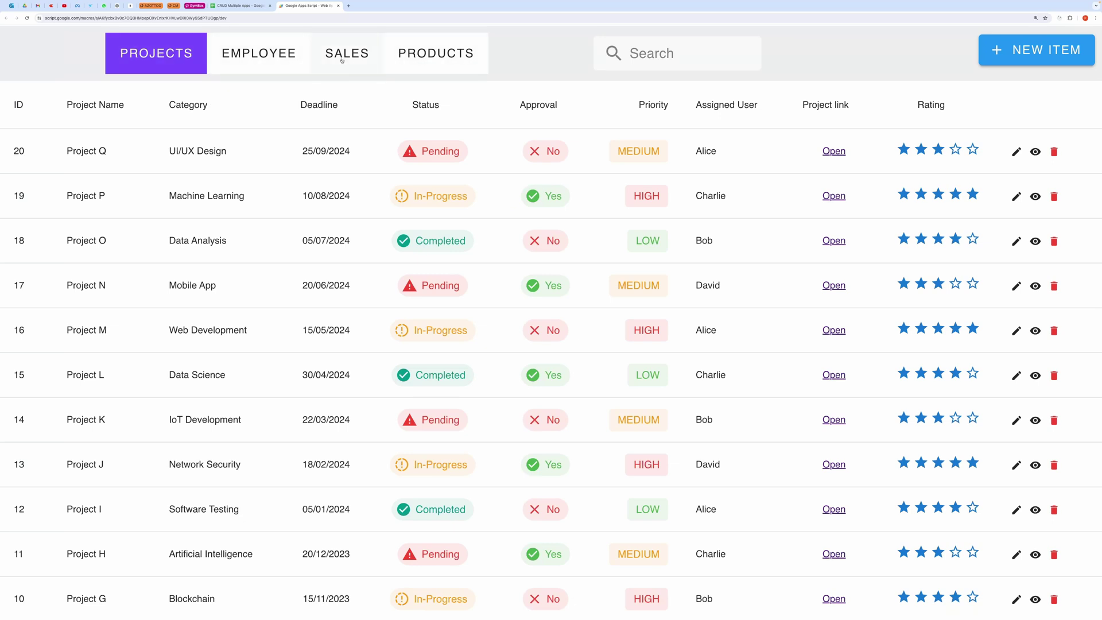
- Scroll the Projects table, try Search, open and cancel a new record, then switch to the CRUD Multiple Apps spreadsheet
scroll(436, 171, down, 7)
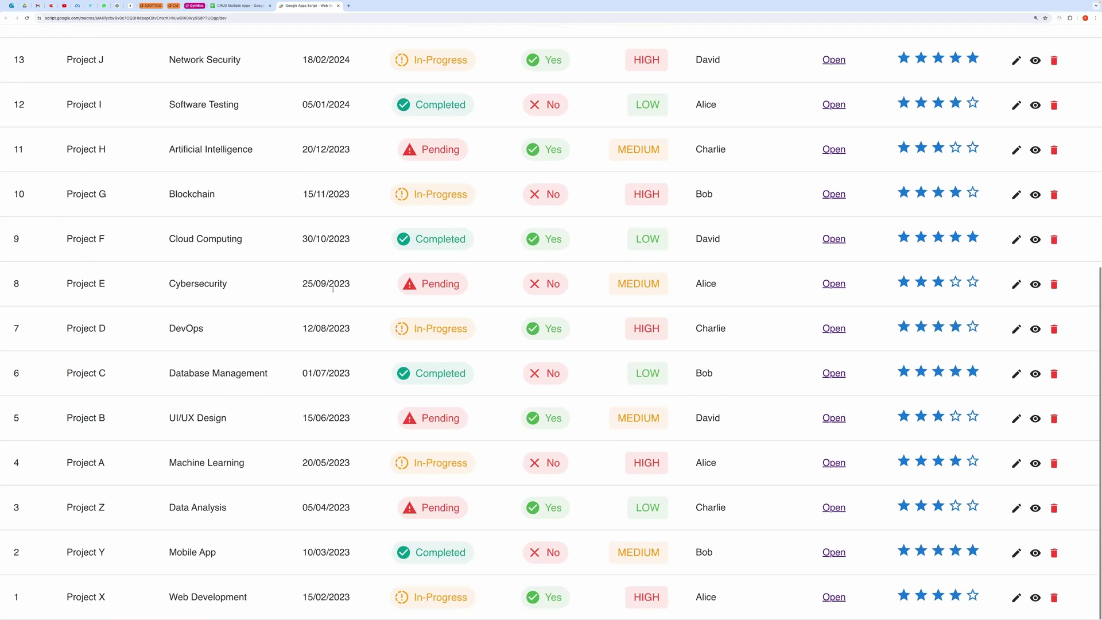
scroll(436, 171, up, 7)
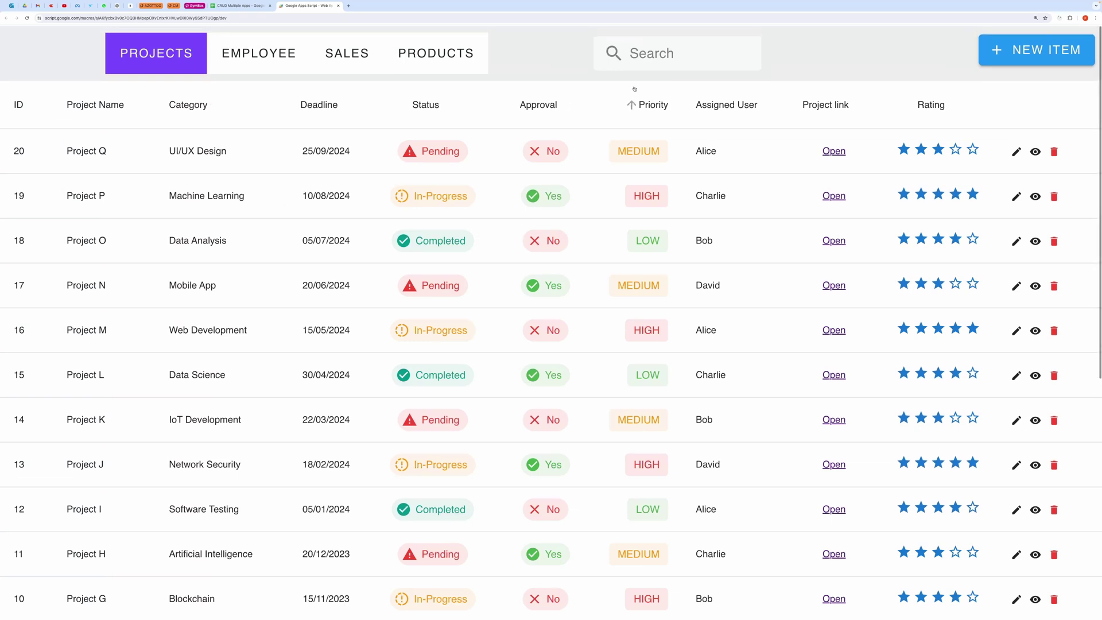
click(642, 49)
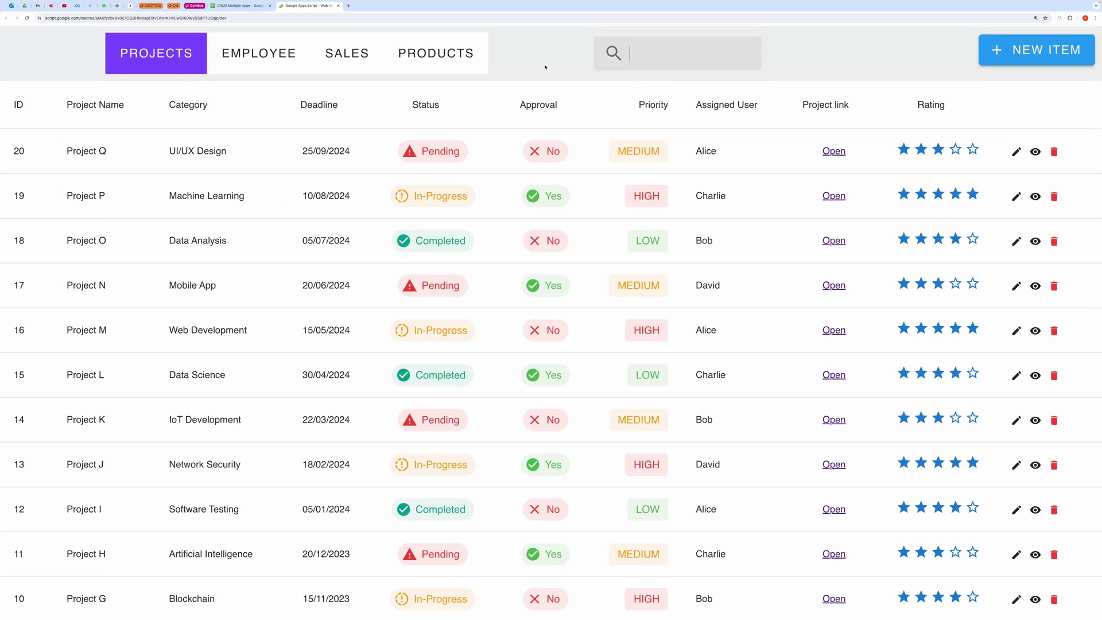
click(1024, 50)
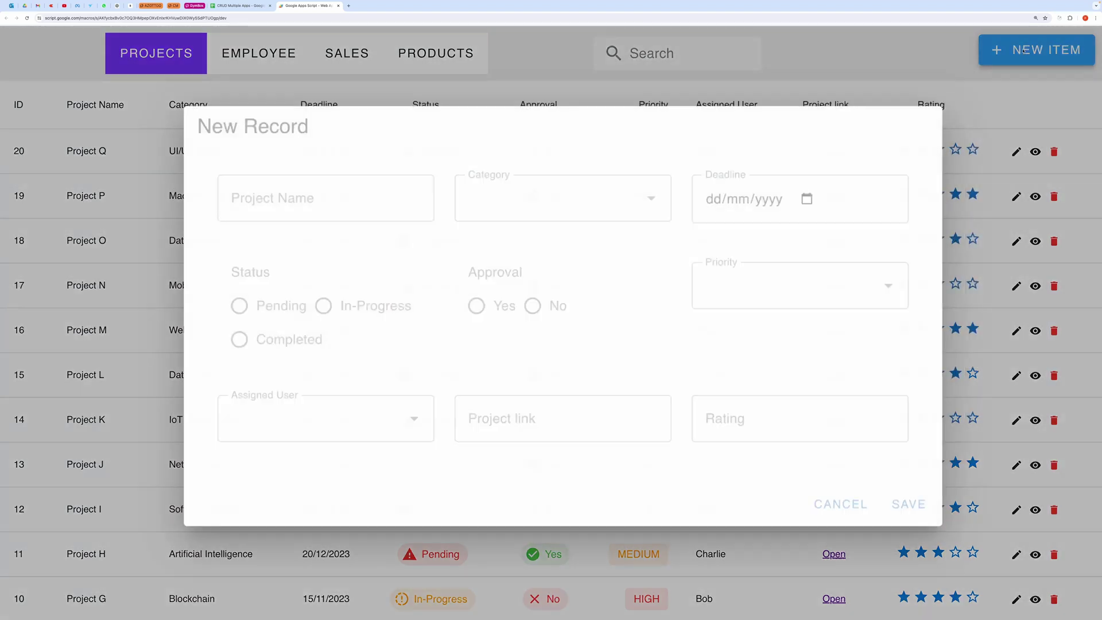
click(863, 52)
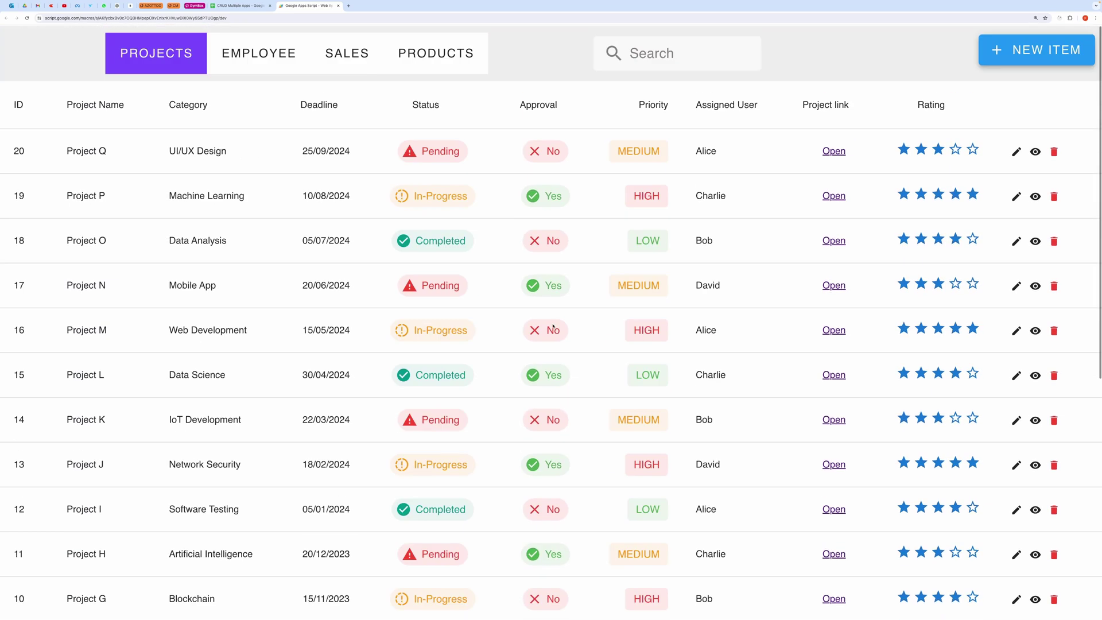
click(236, 5)
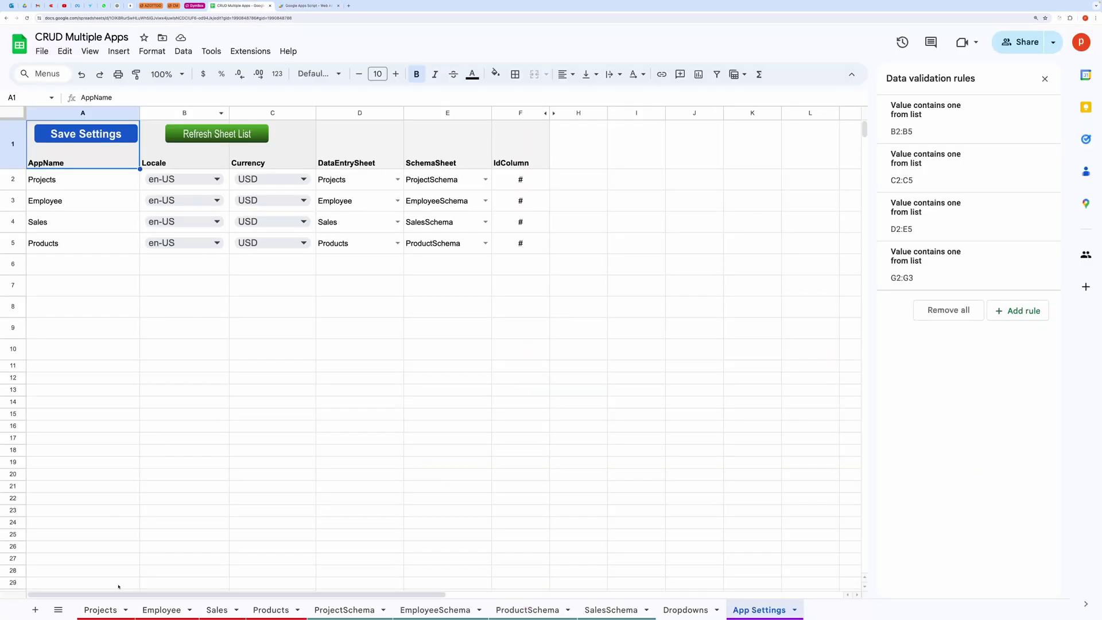
- View the Projects data sheet and select its row-1 column headers
click(101, 610)
click(98, 419)
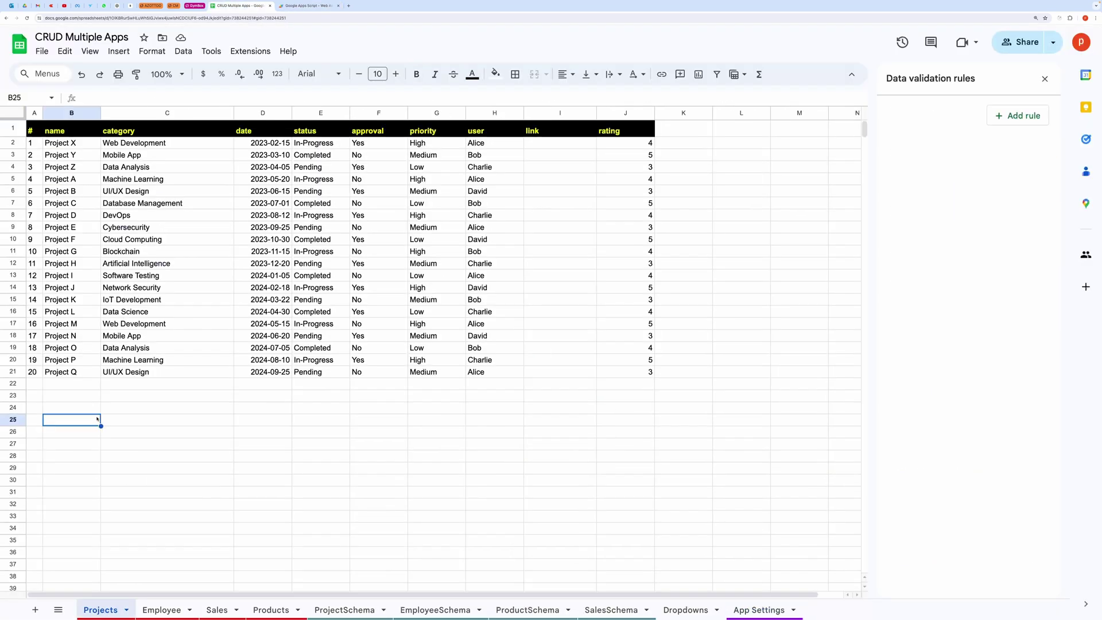
drag(62, 130, 634, 135)
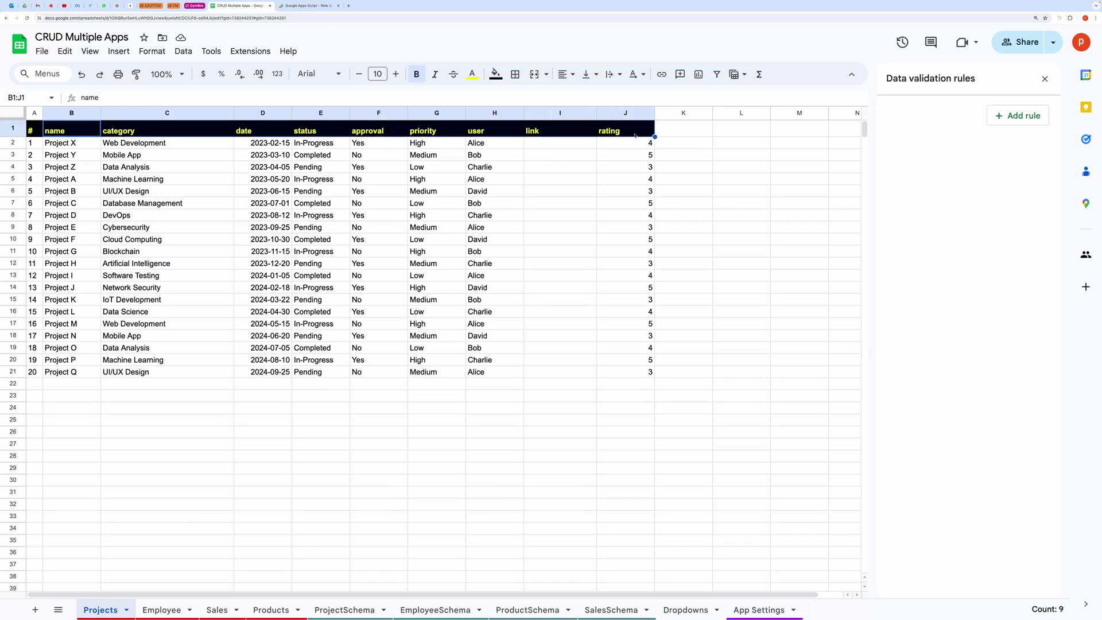
- Open the ProjectSchema sheet, close the data validation panel, and go back to the web app
click(342, 612)
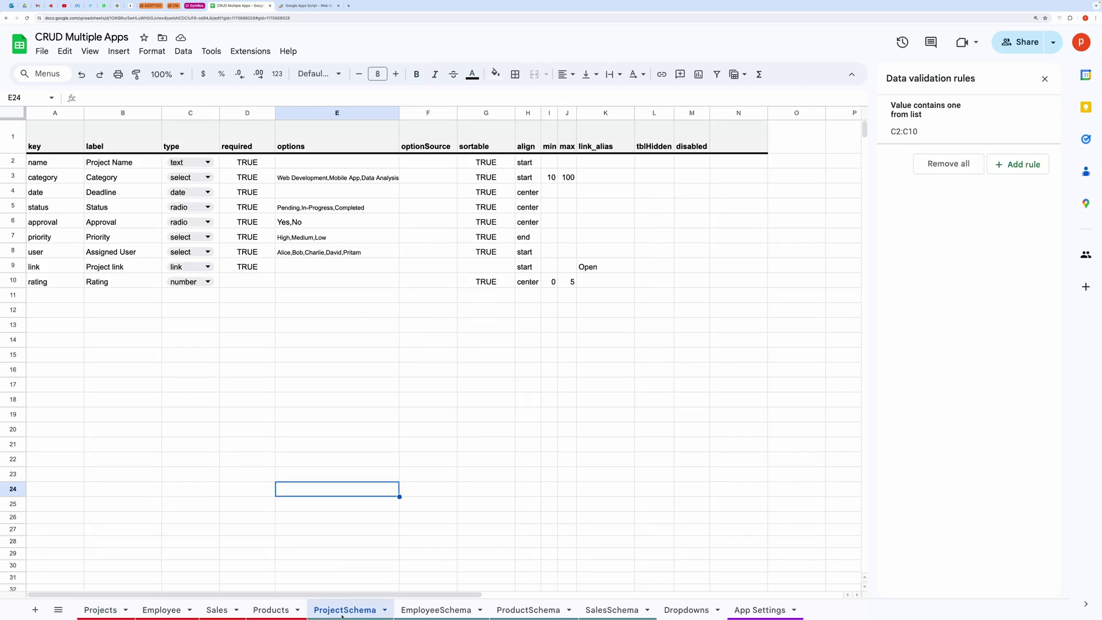
click(1044, 79)
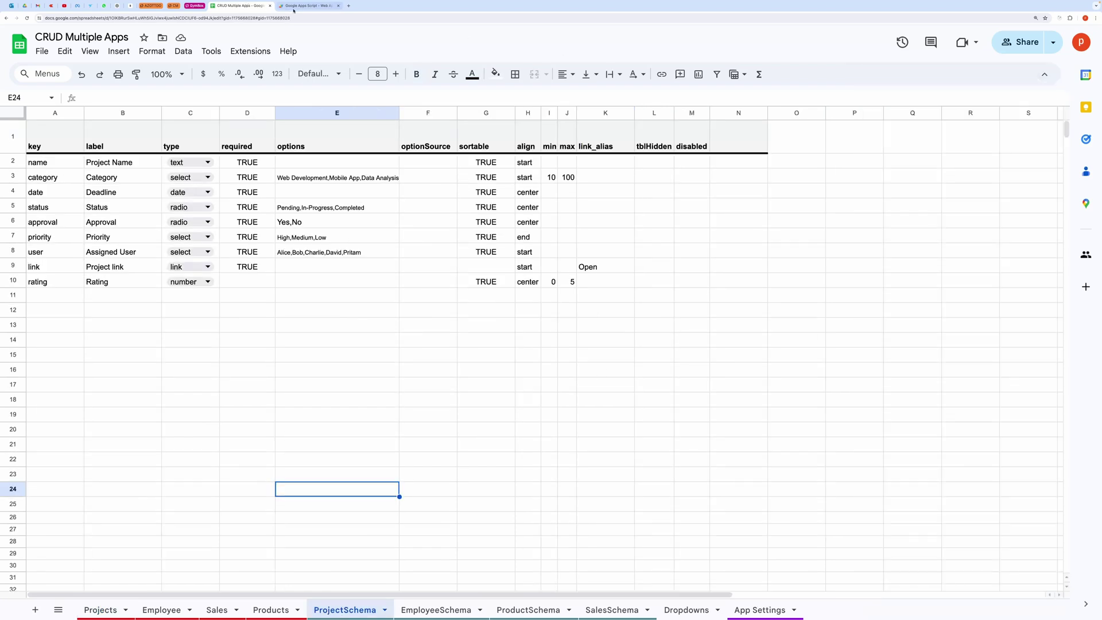
click(296, 7)
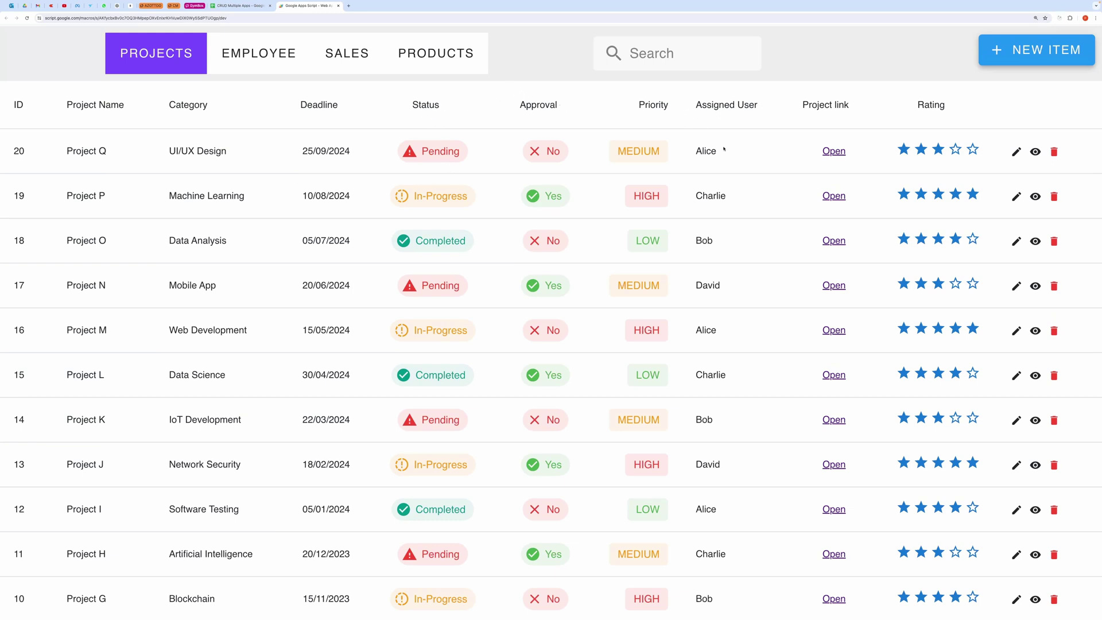
- Sort the Projects table by Approval descending so Yes projects come first
click(565, 106)
click(564, 105)
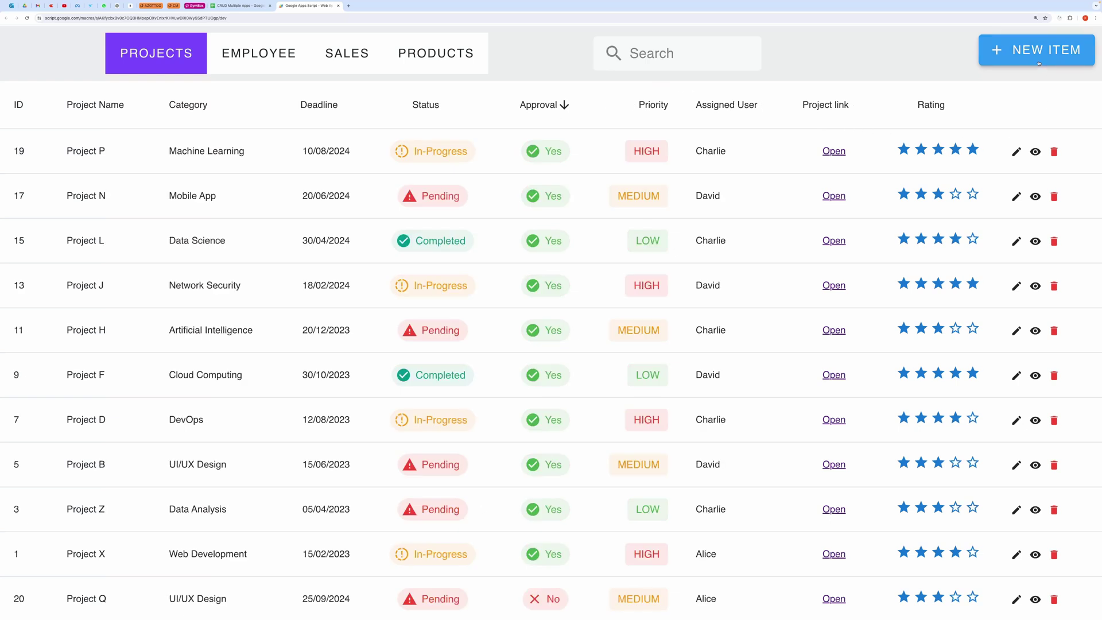
- Start a new project named Project Z, category Data Analysis, deadline 24 July 2024
click(1023, 53)
click(292, 196)
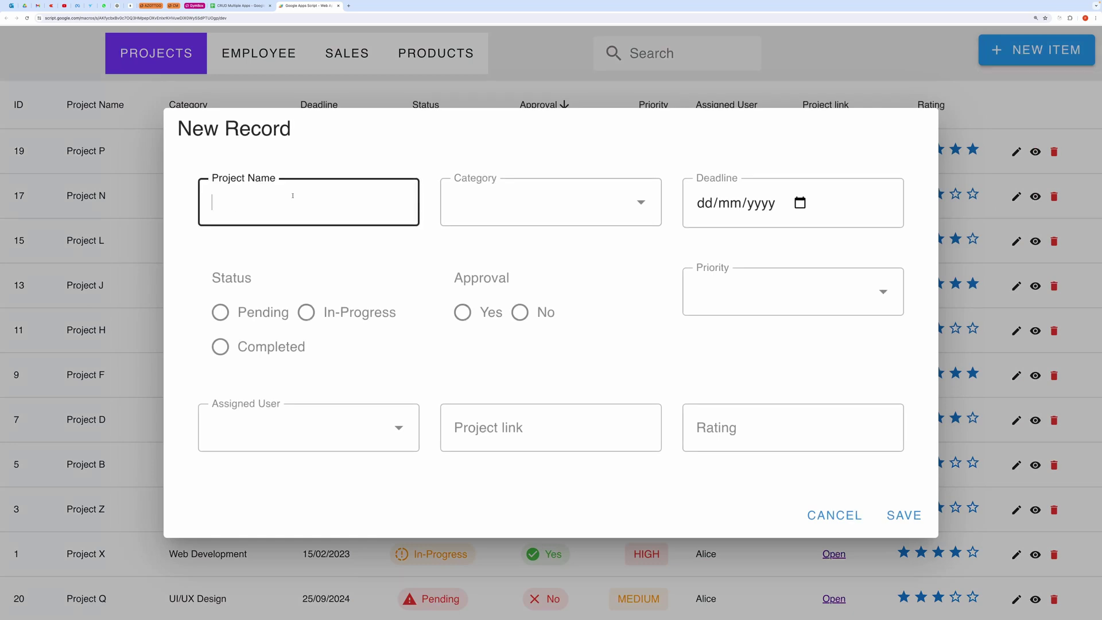
text(Project Z)
click(490, 203)
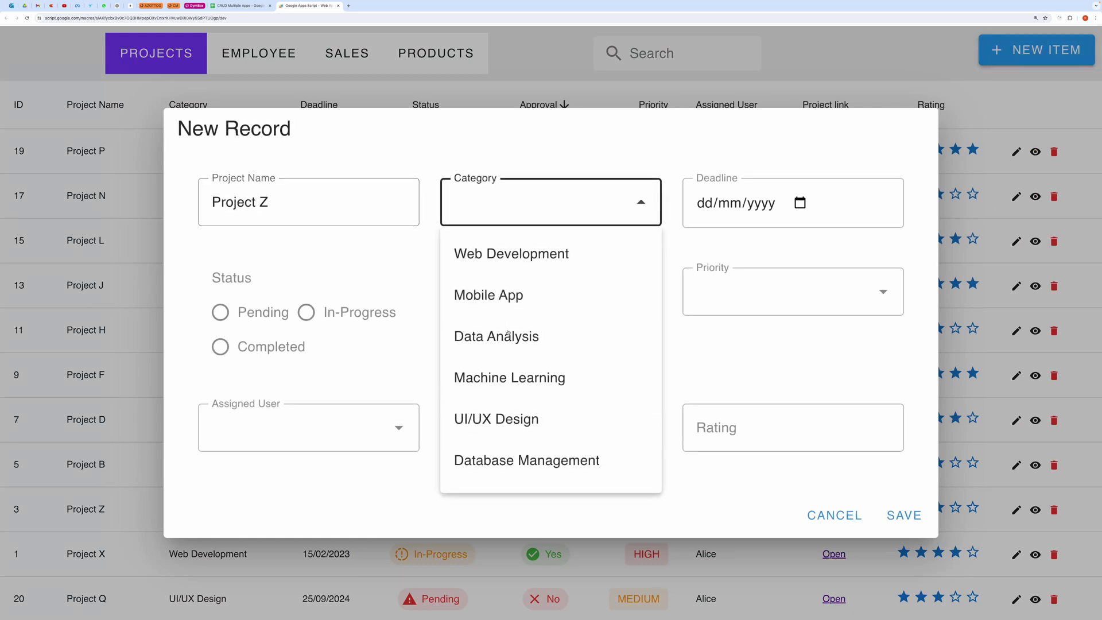
click(514, 337)
click(792, 197)
click(799, 202)
click(776, 375)
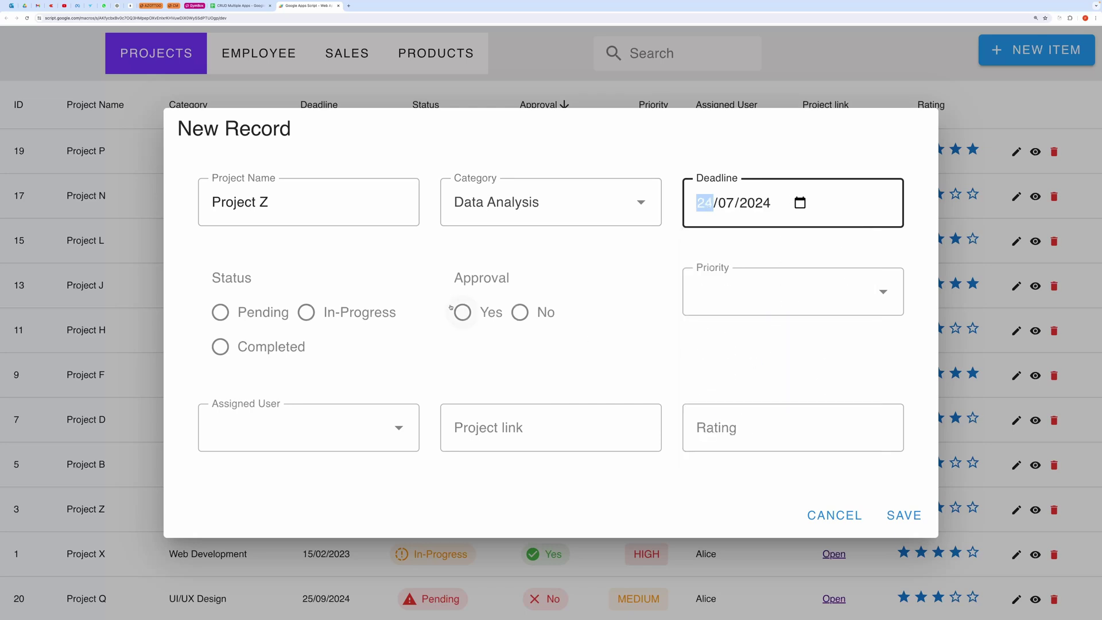
- Mark it not approved, Pending, Medium priority, and assign it to a user
click(520, 313)
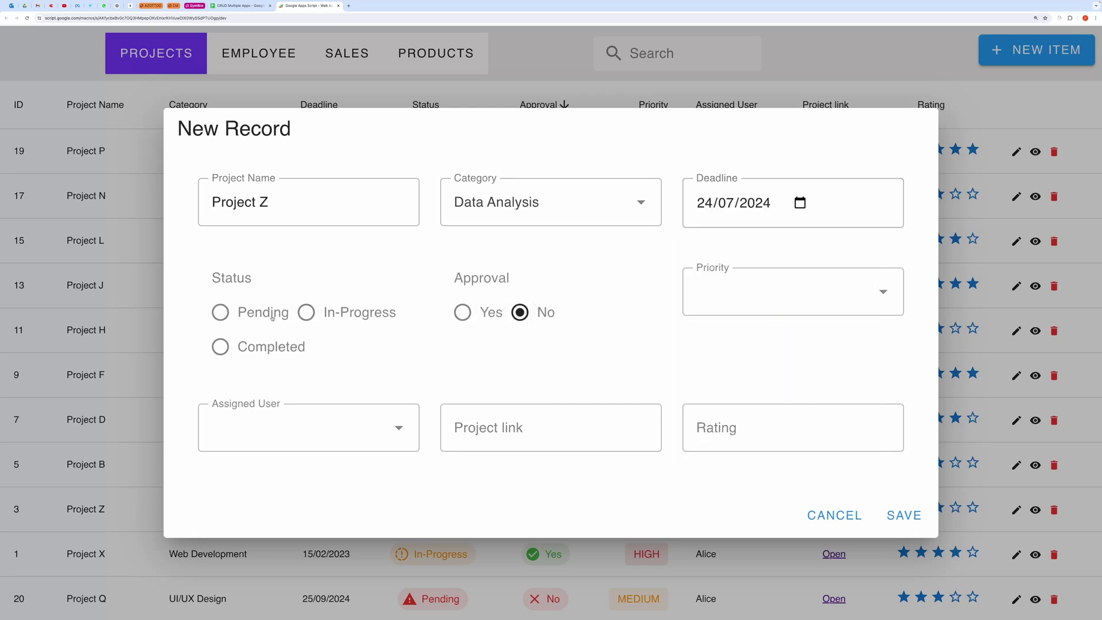
click(221, 313)
click(720, 295)
click(720, 378)
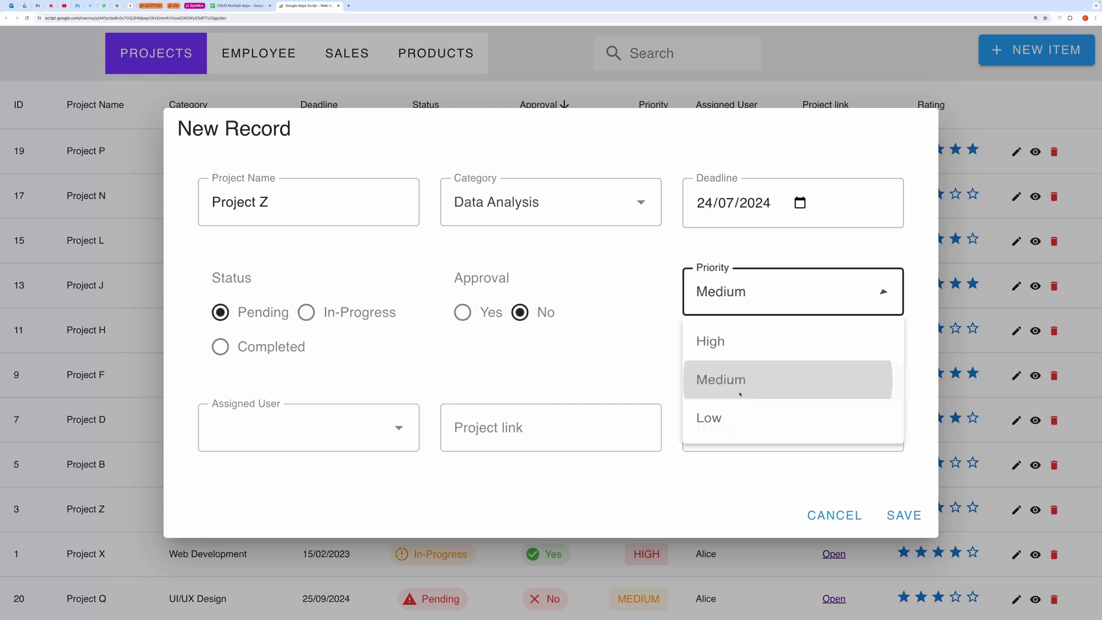
click(349, 418)
click(272, 296)
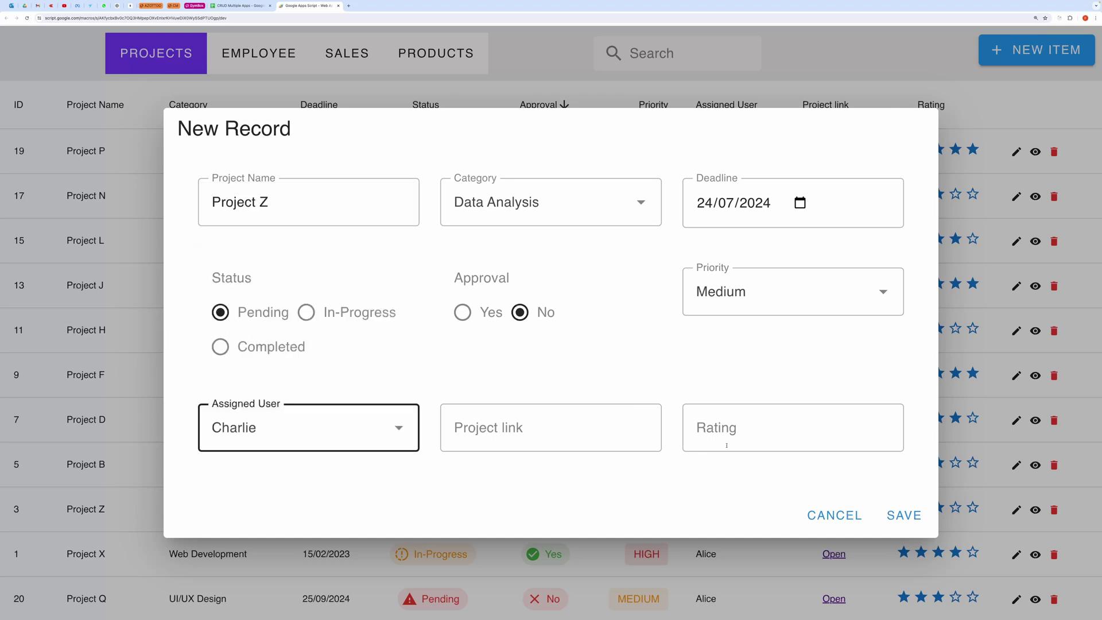
- Enter rating 4 and link google.com, then save the new project
click(757, 432)
text(4)
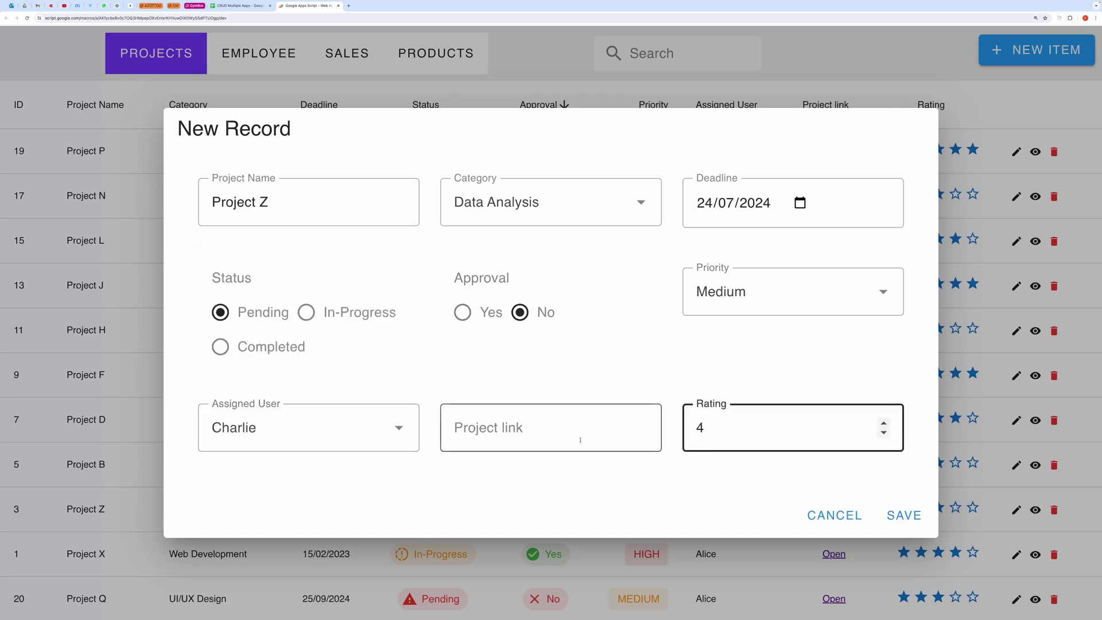
click(580, 439)
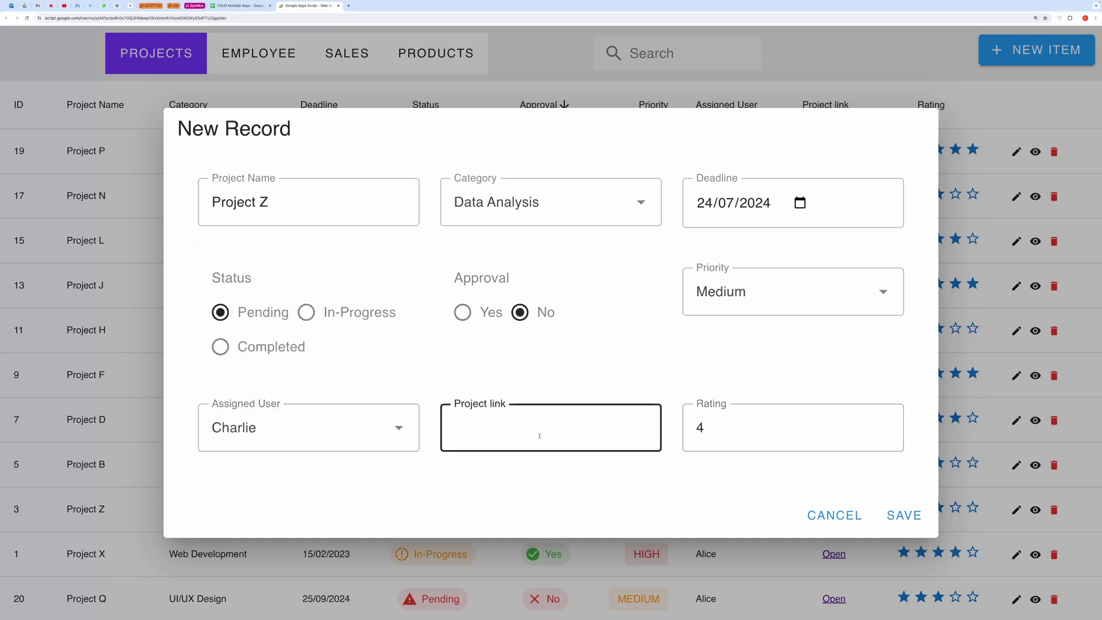
text(google.com)
click(903, 514)
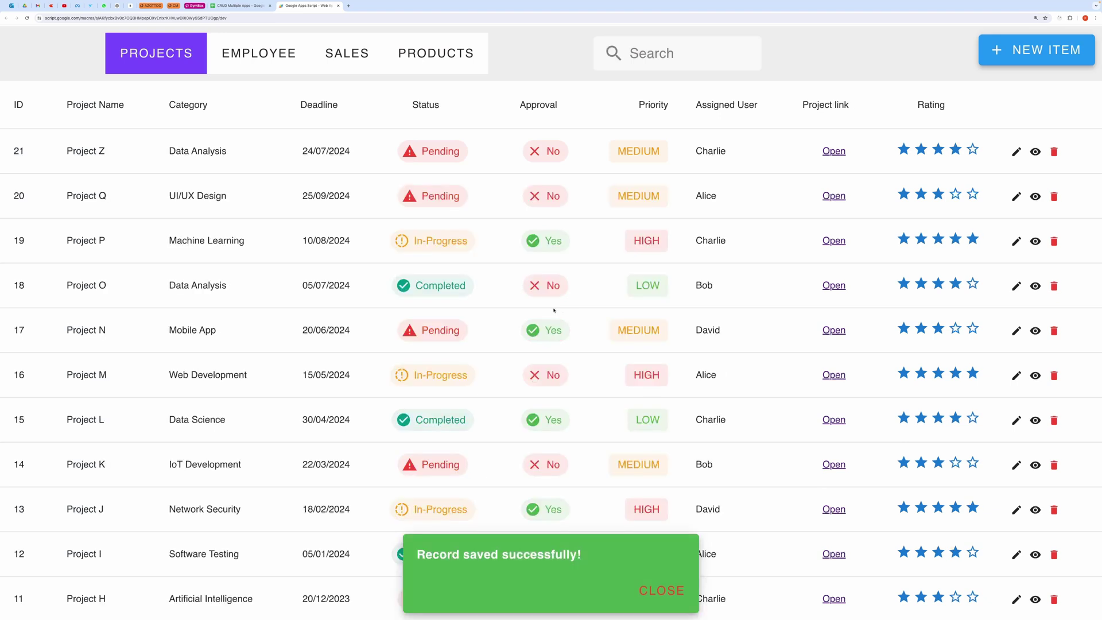
- Highlight the new Project Z row, then view and close its details
drag(60, 149, 924, 160)
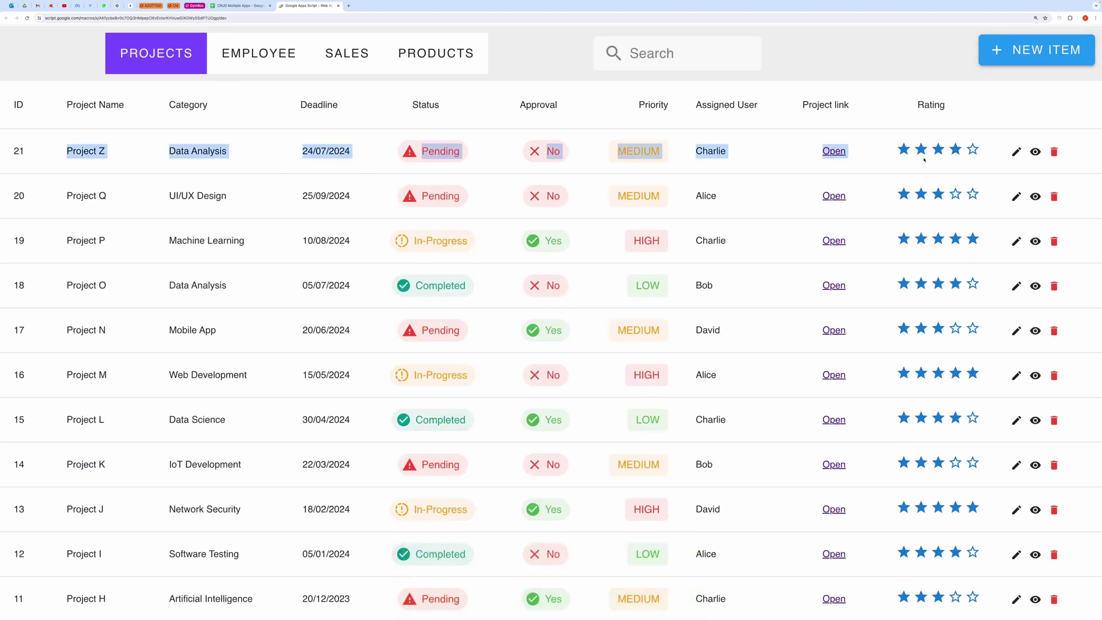
click(1034, 153)
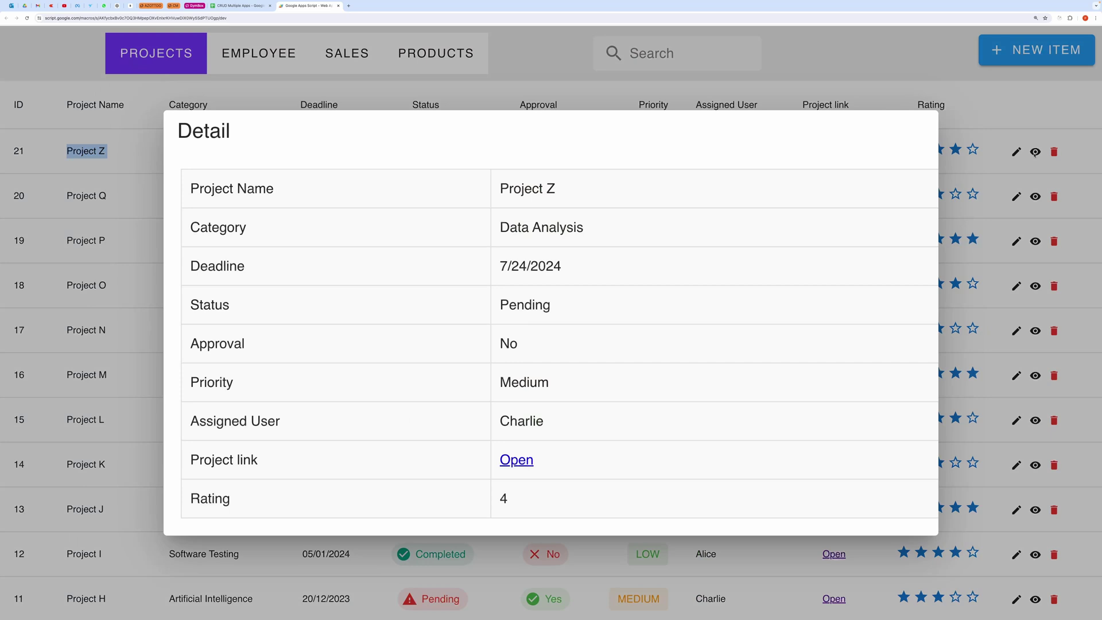
click(998, 112)
- Rename record 21 to 'Project Z changed', set its status to Completed, and save
click(1016, 152)
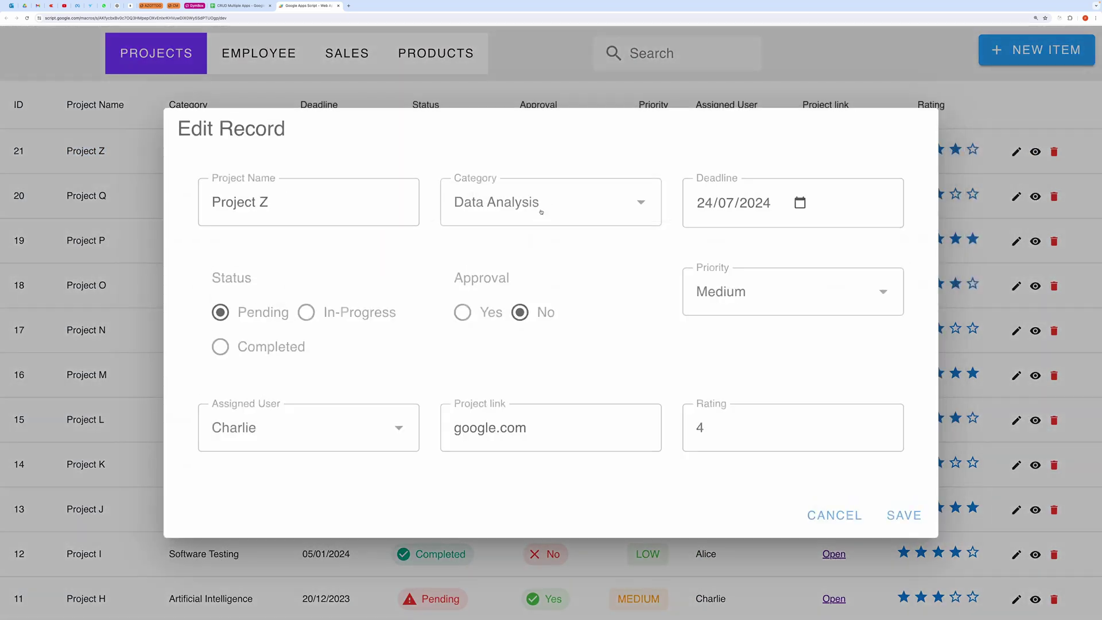
click(285, 207)
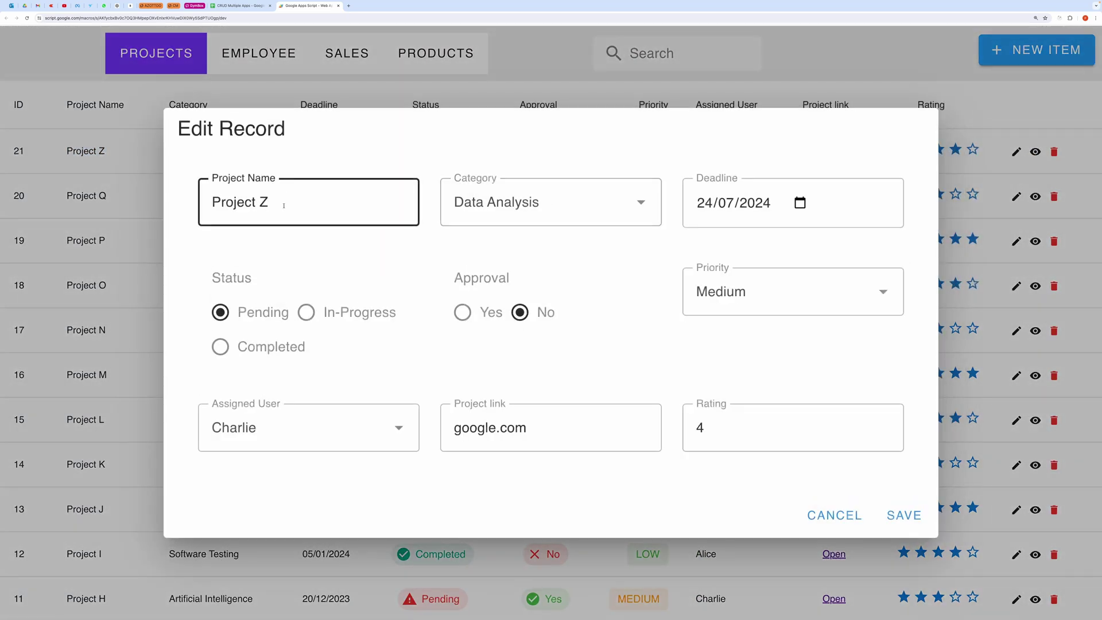
text(changed)
click(221, 346)
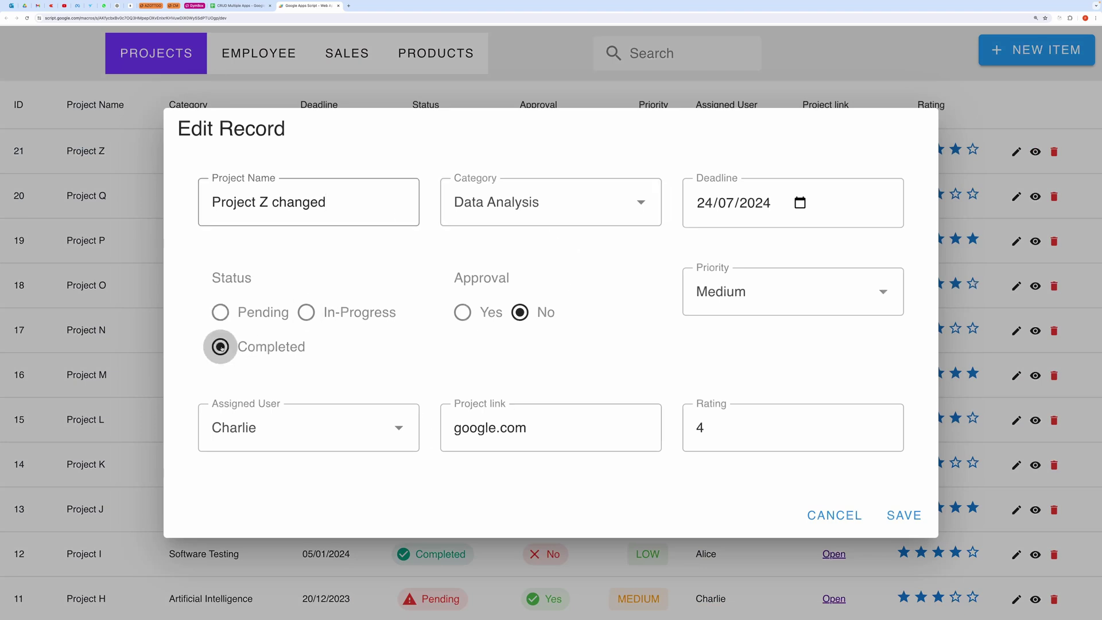
click(898, 513)
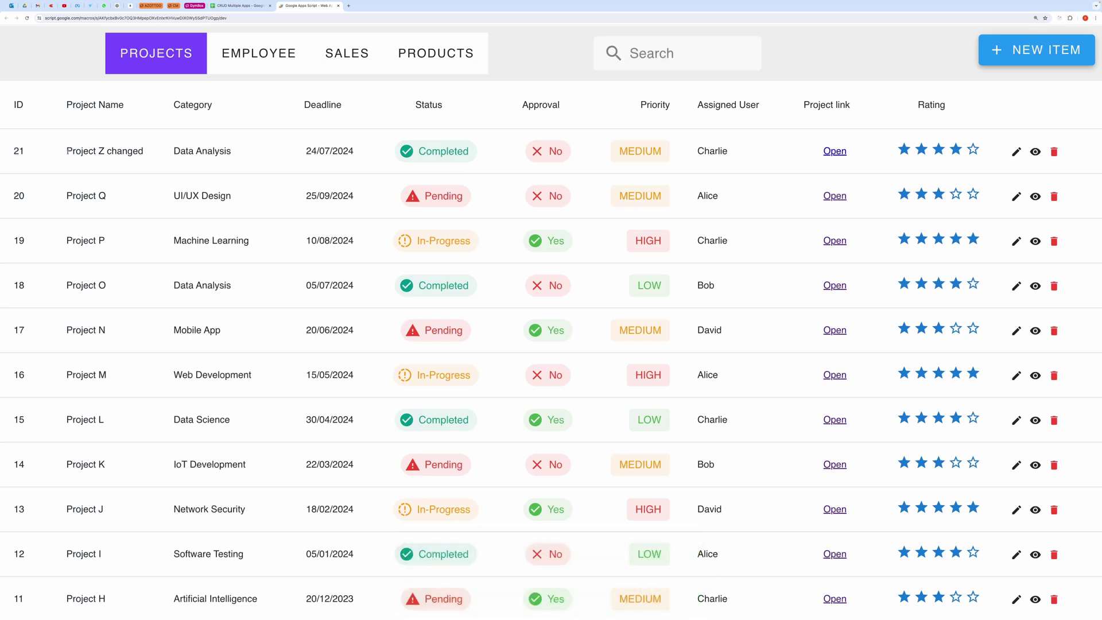
drag(66, 154, 989, 163)
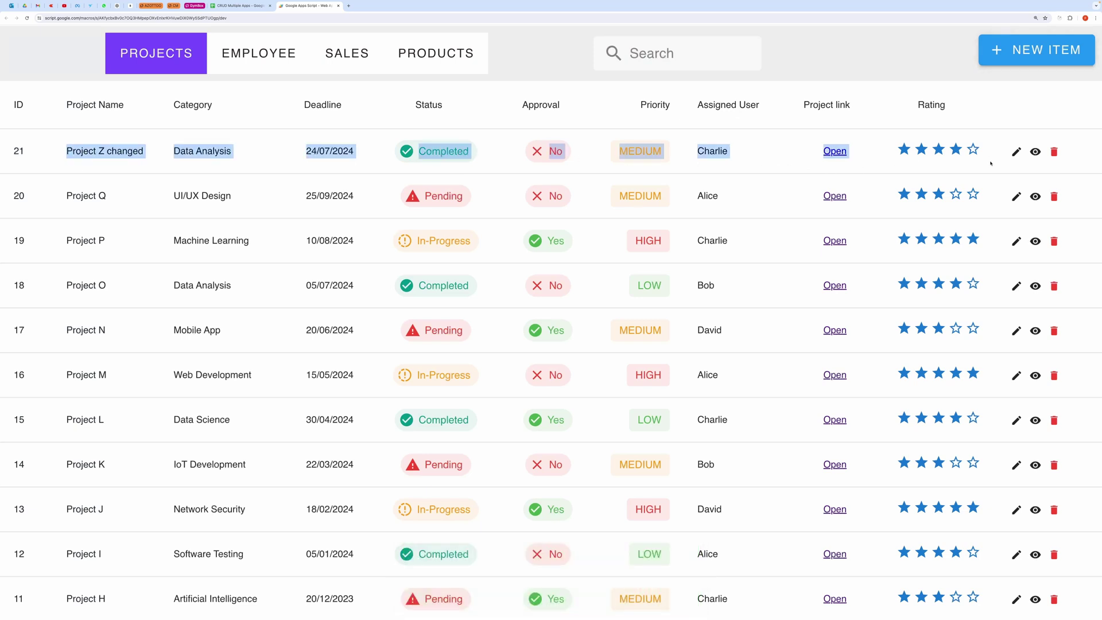
- Delete record 21, 'Project Z changed', confirming with OK
click(487, 159)
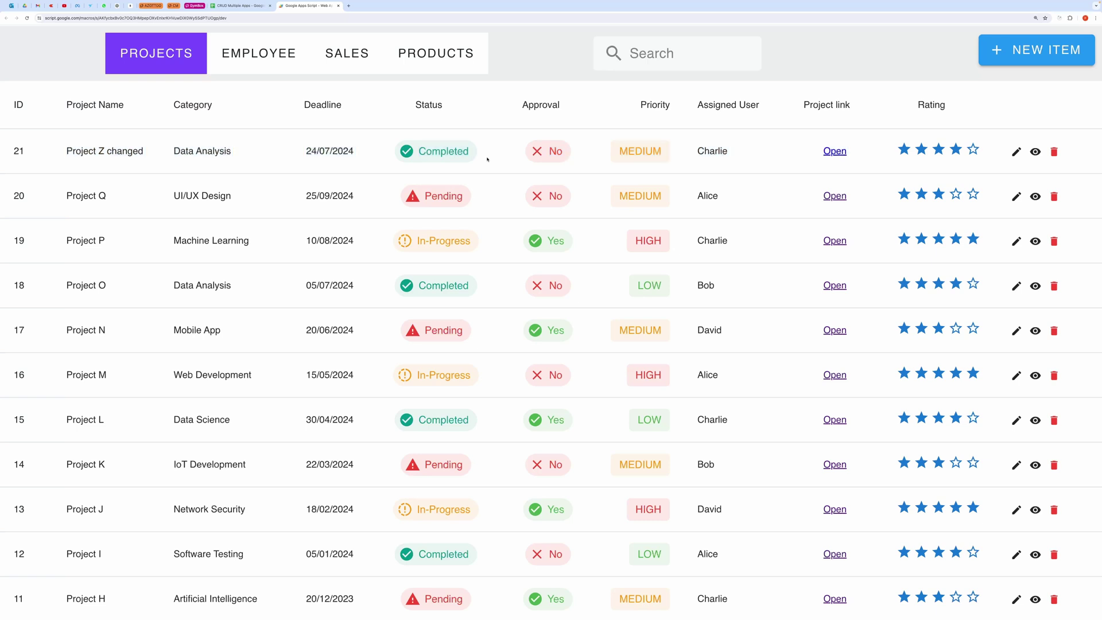
click(1053, 153)
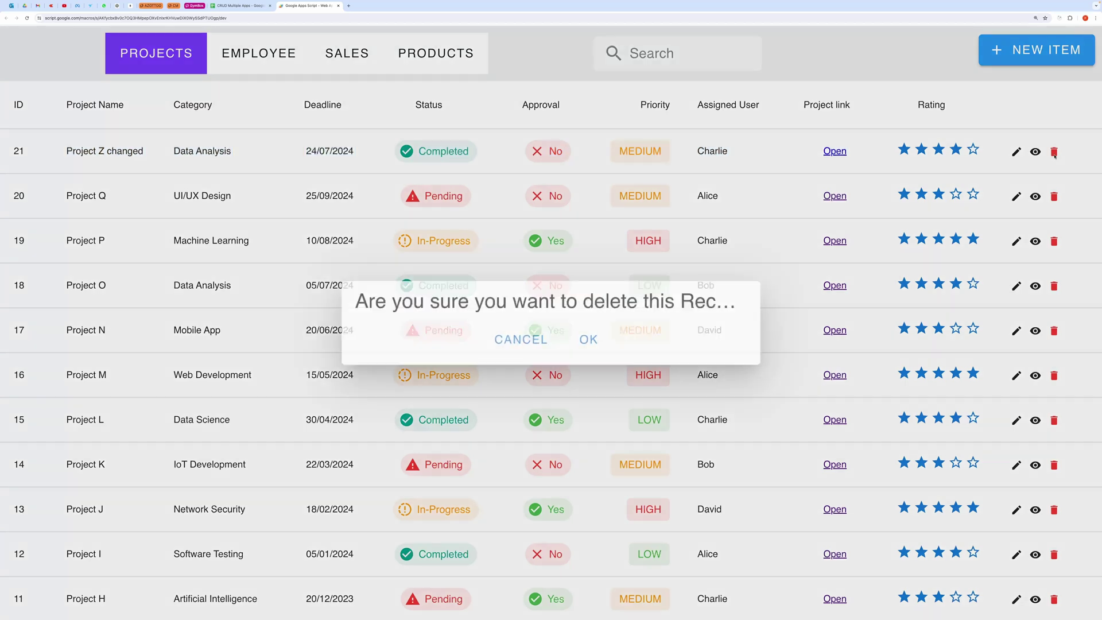
click(594, 341)
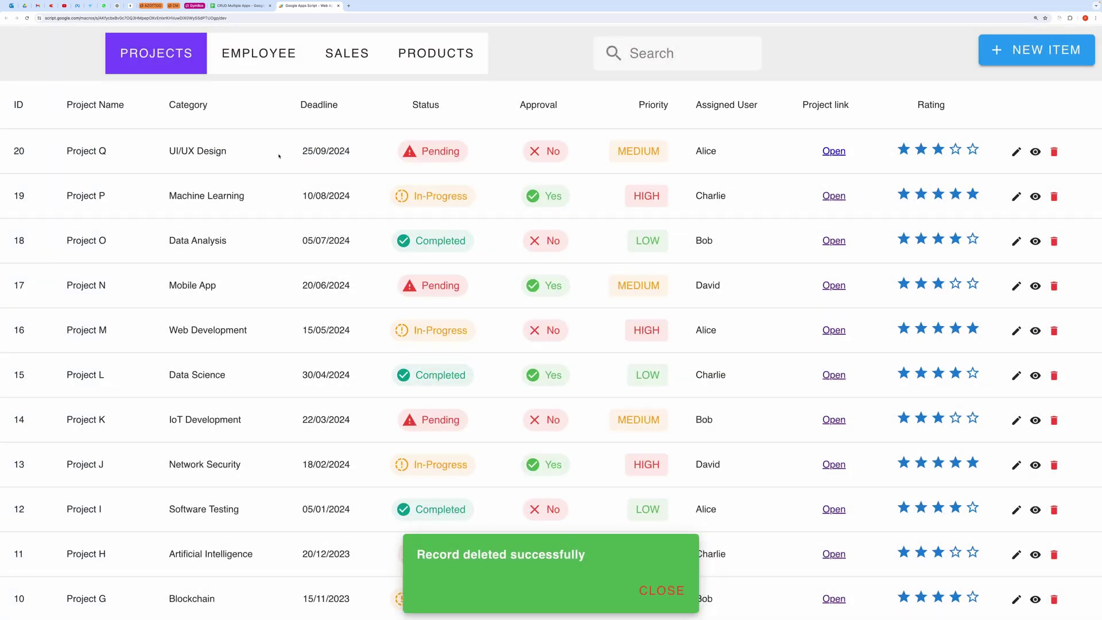
drag(301, 152, 327, 152)
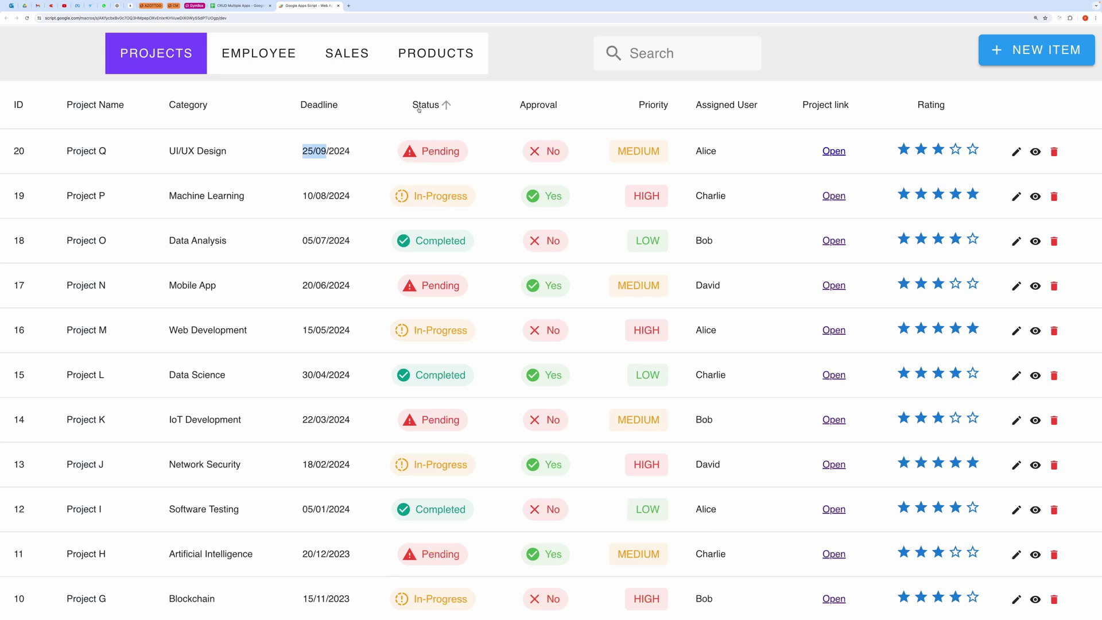
- Toggle the Deadline sort, then sort by Approval, and finally by Priority with HIGH first
click(345, 106)
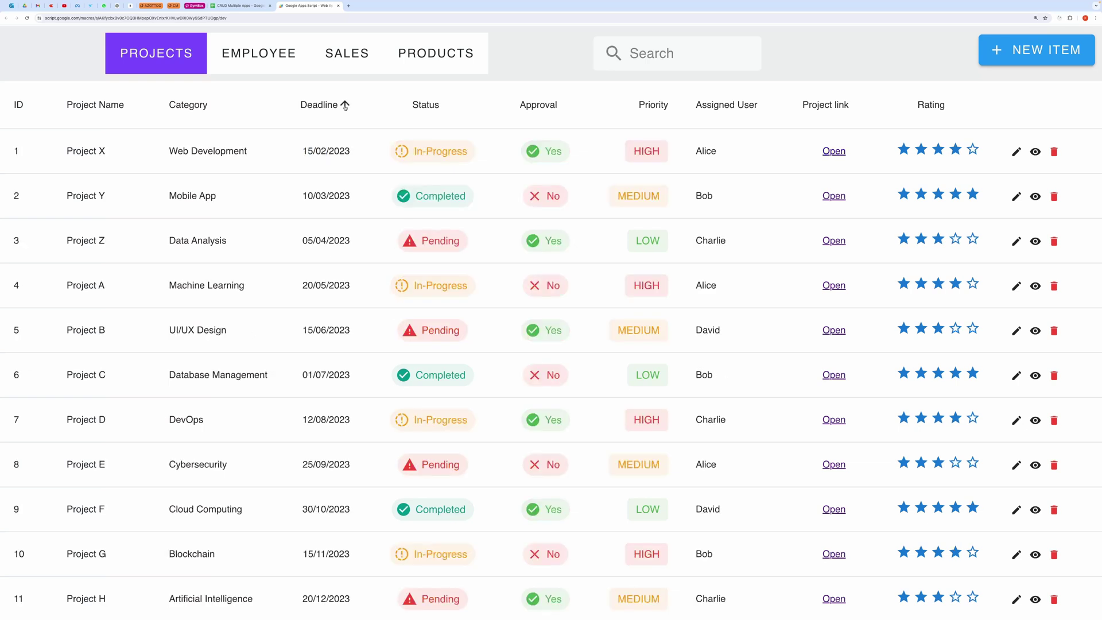
click(344, 106)
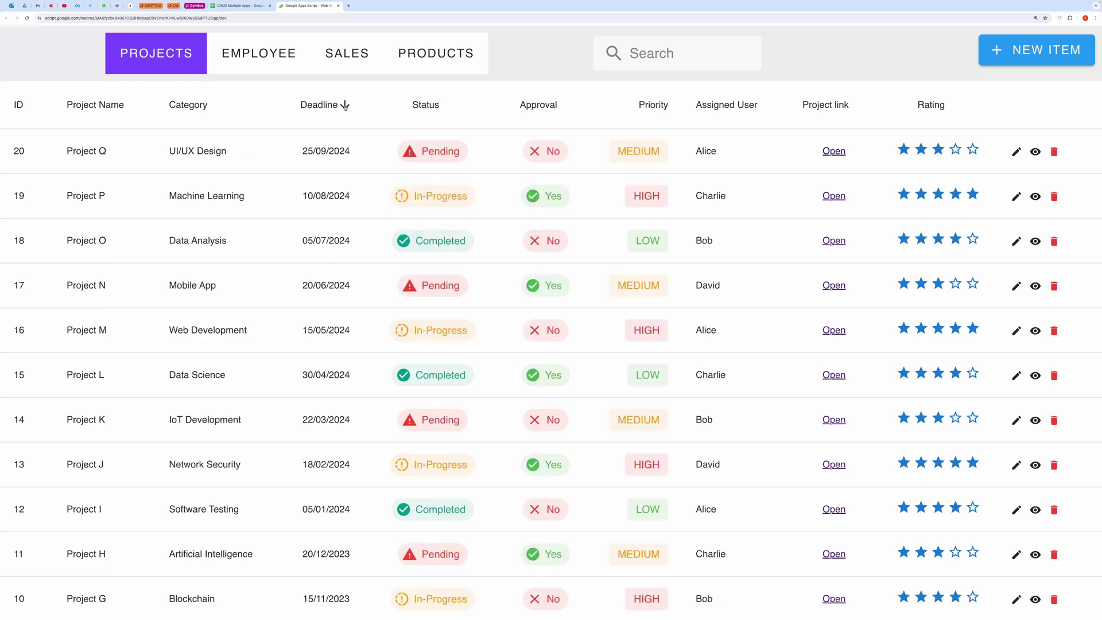
click(345, 105)
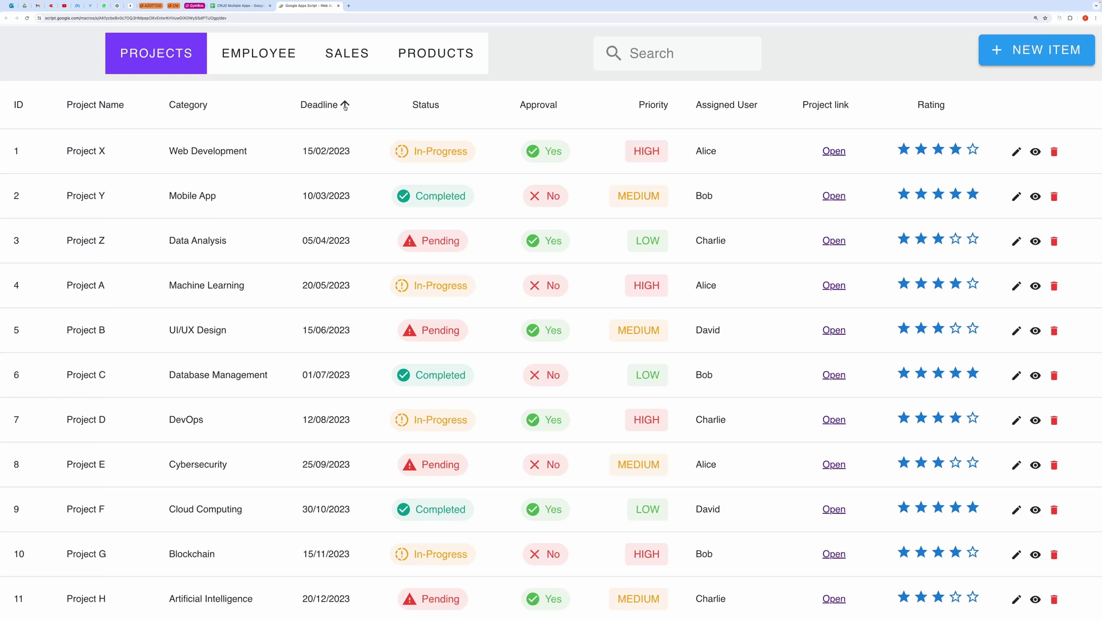
click(585, 109)
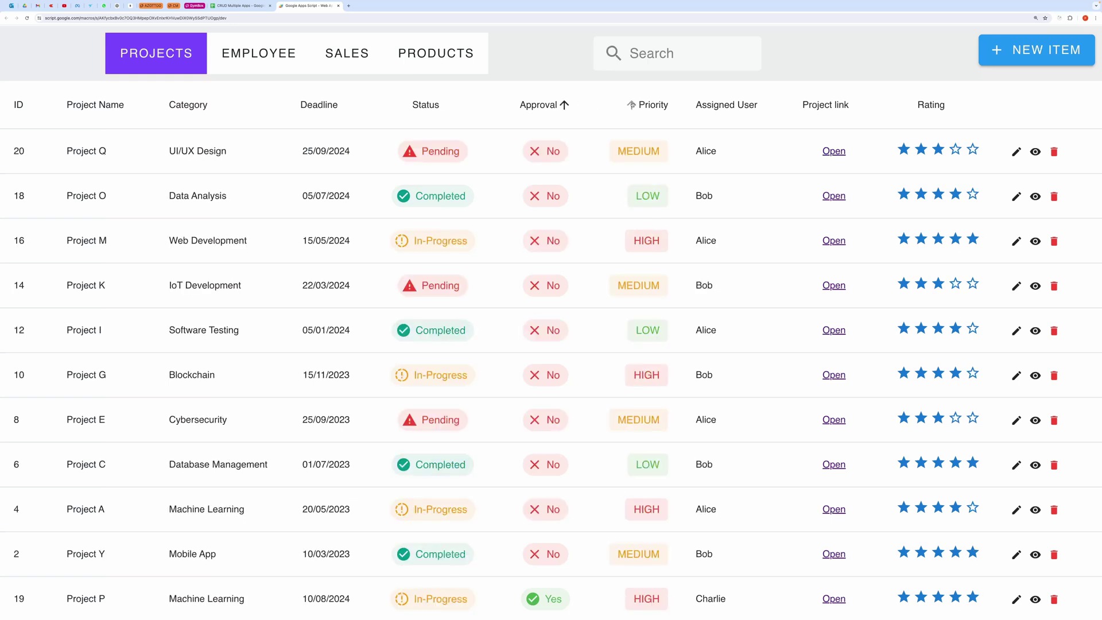
click(631, 105)
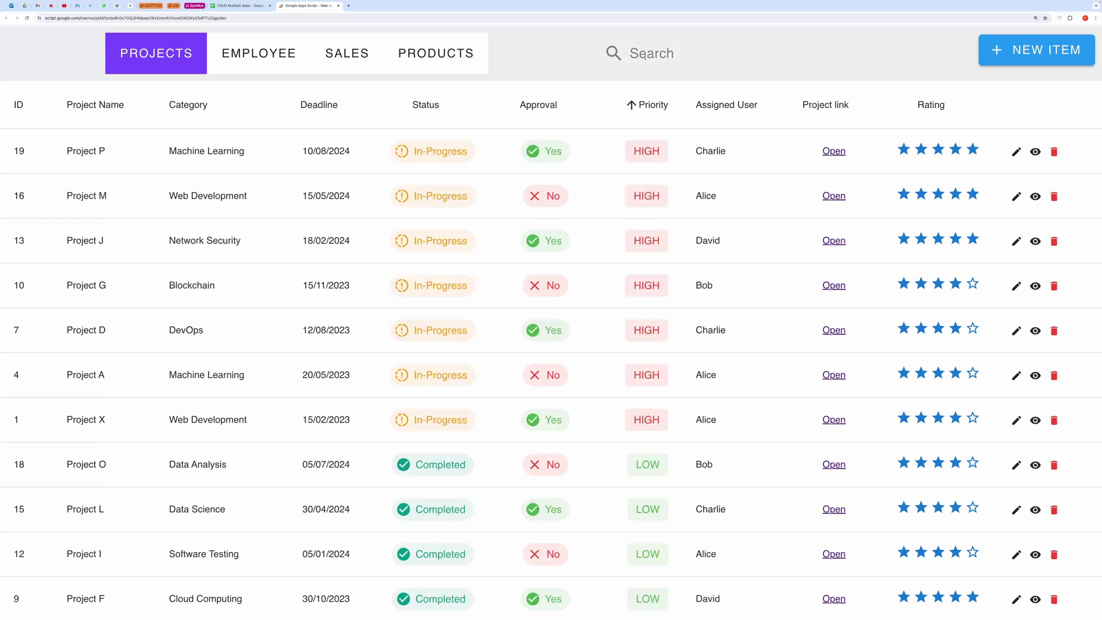
click(635, 56)
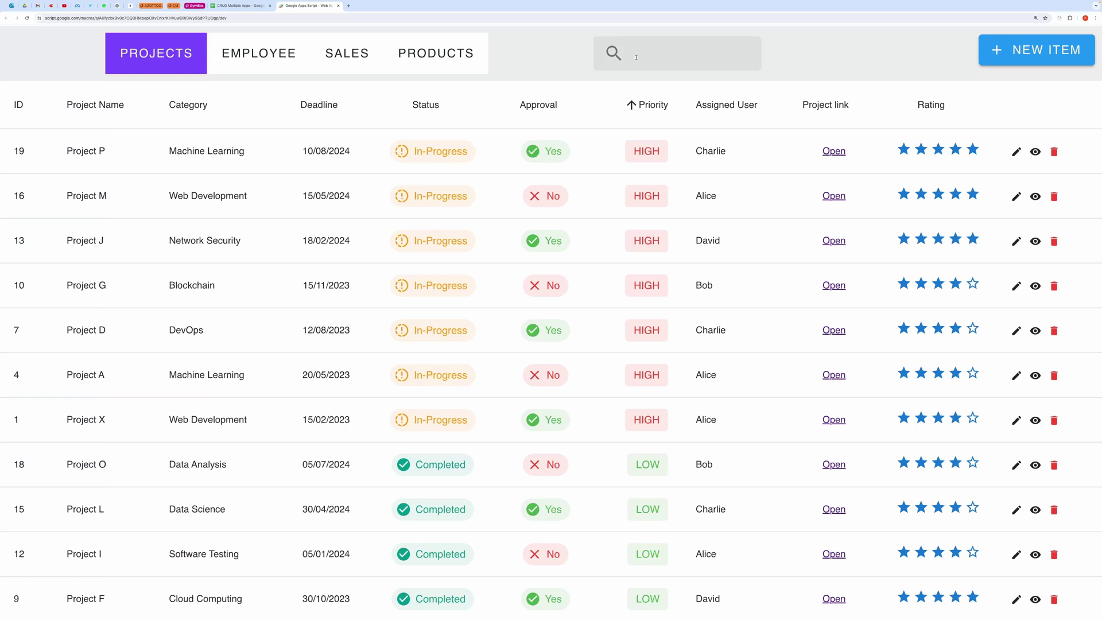
- Search for 'Project G', then 'Pendi' for Pending projects, clearing each search afterwards
text(Projec)
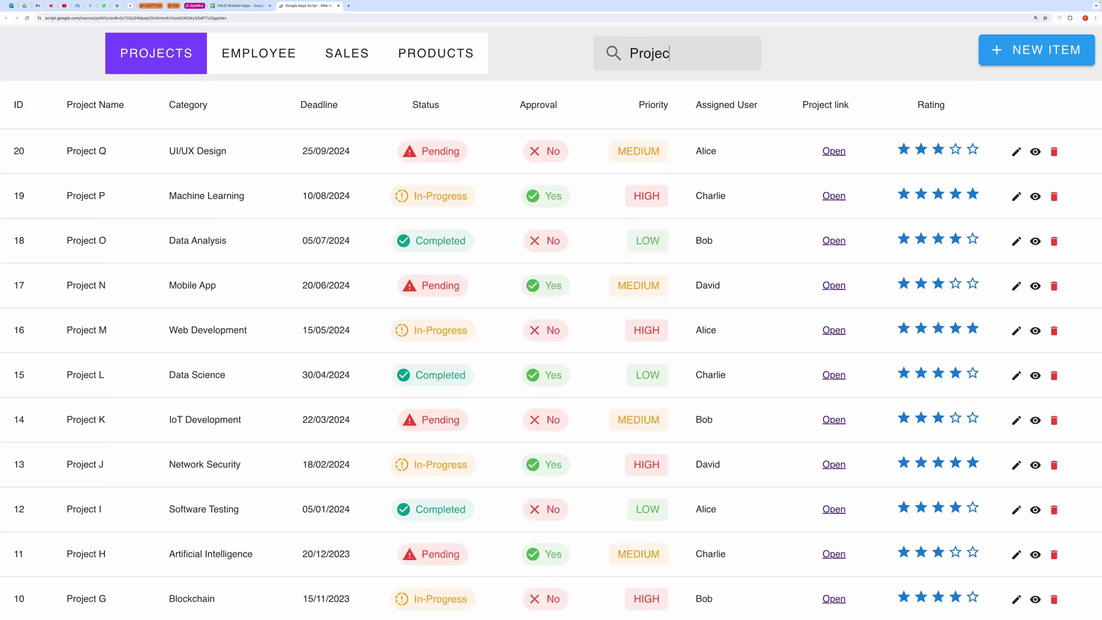
text(t G)
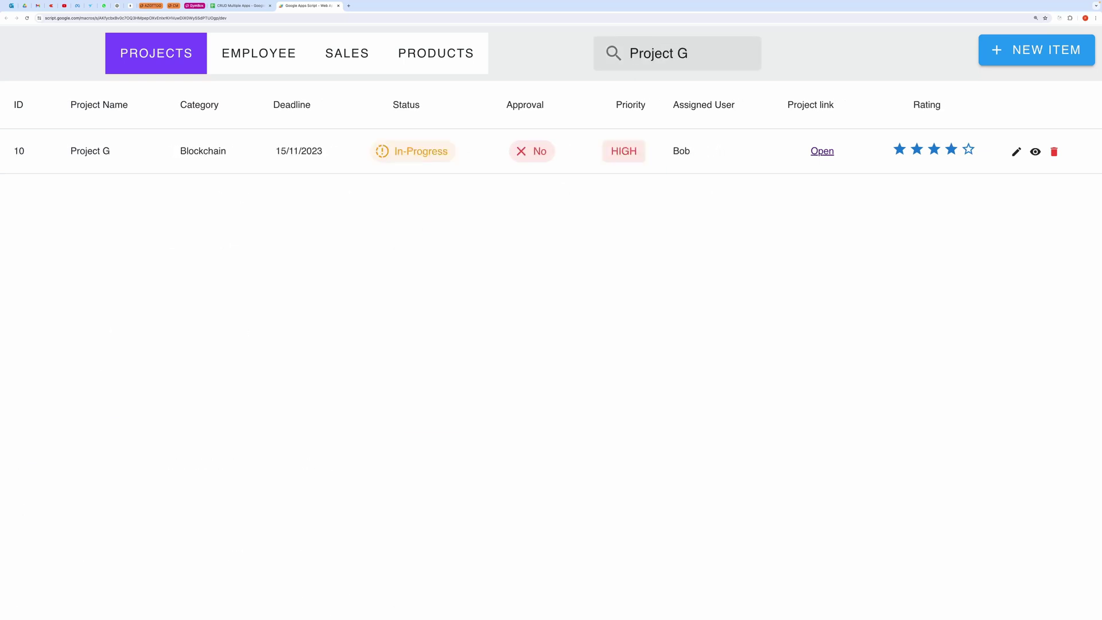
key(BackSpace)
key(BackSpace)
key(BackSpace)
key(BackSpace)
key(BackSpace)
key(BackSpace)
key(BackSpace)
key(BackSpace)
key(BackSpace)
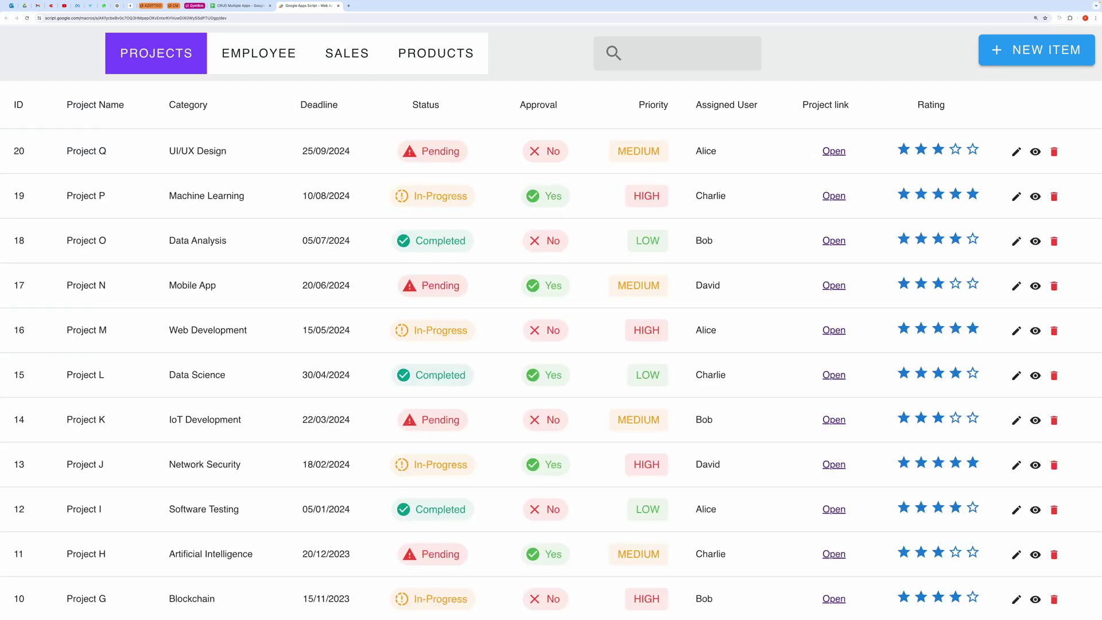
text(Pendi)
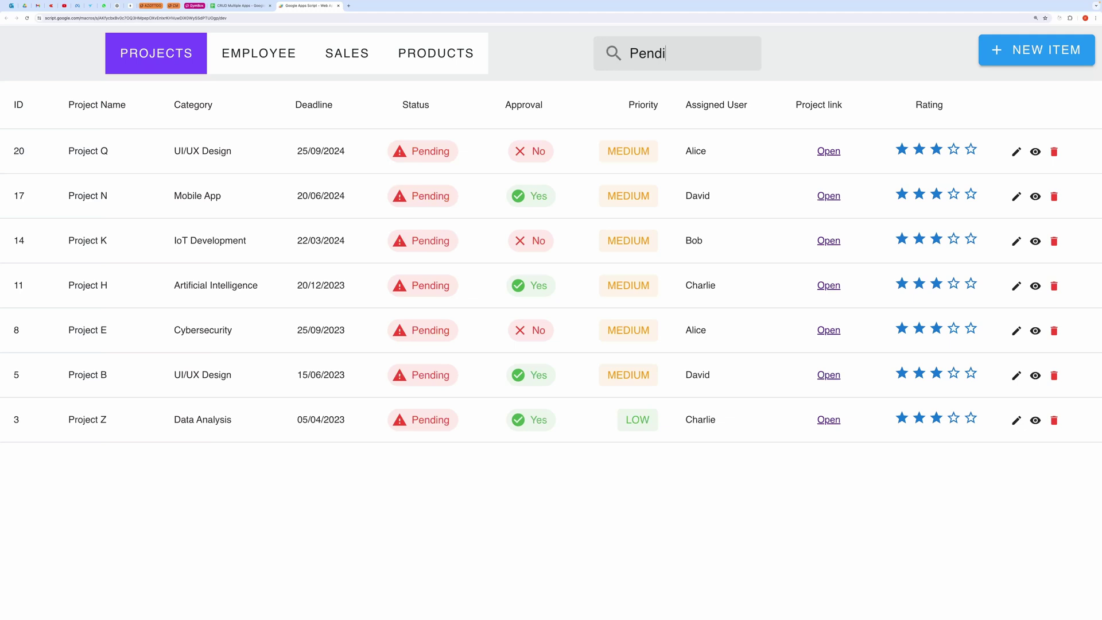
key(BackSpace)
key(BackSpace)
key(BackSpace)
key(BackSpace)
key(BackSpace)
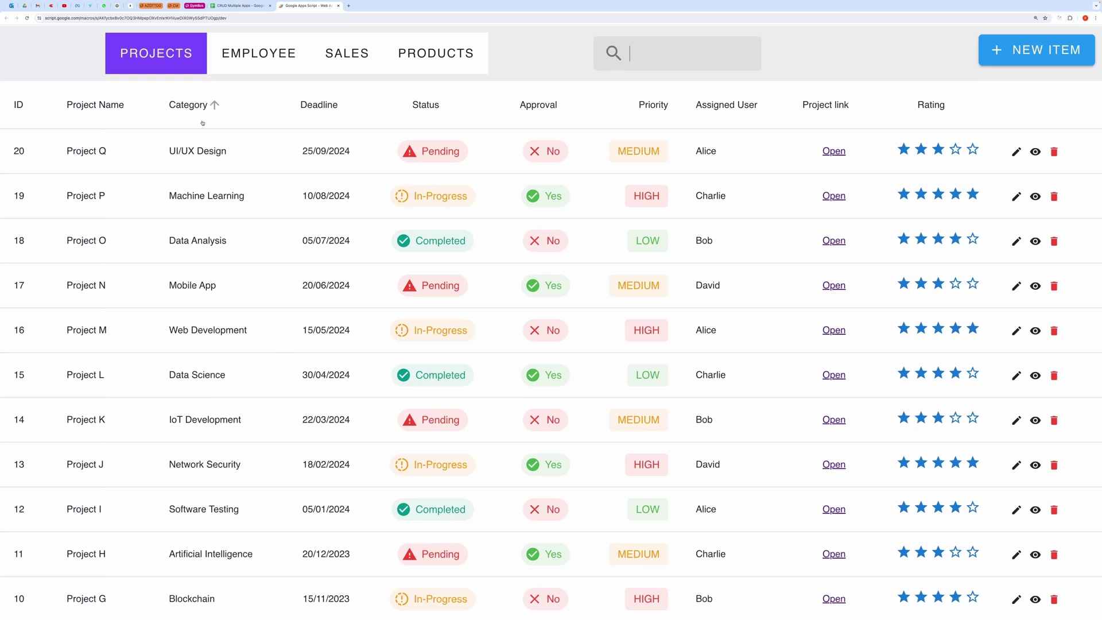
- In Products, start a new item named 'Scree Protector' with rate 456
click(413, 53)
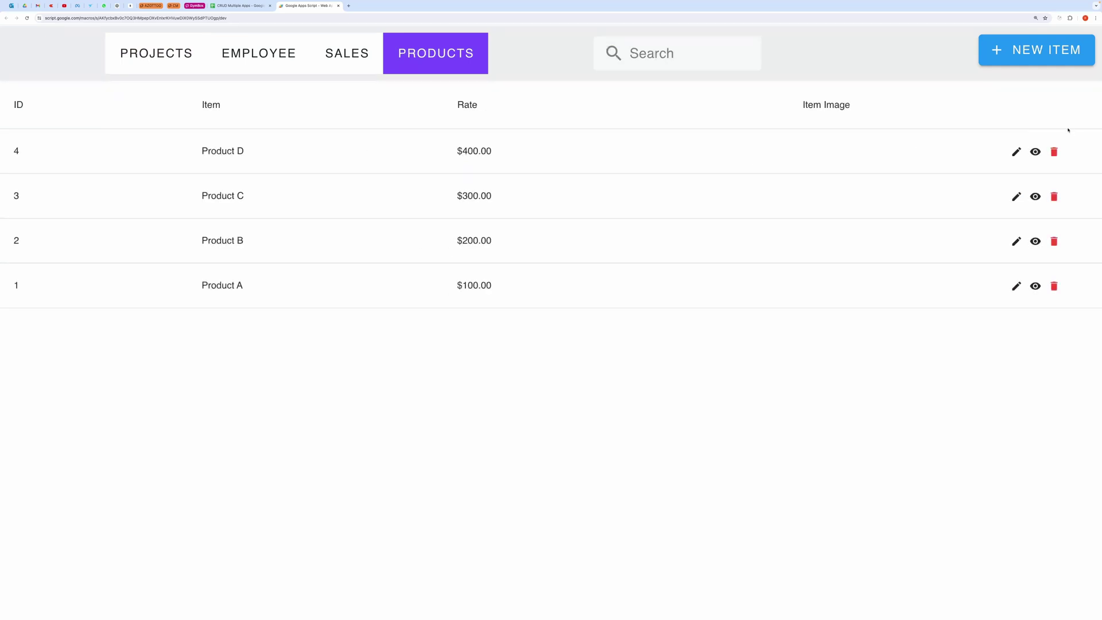
click(1006, 52)
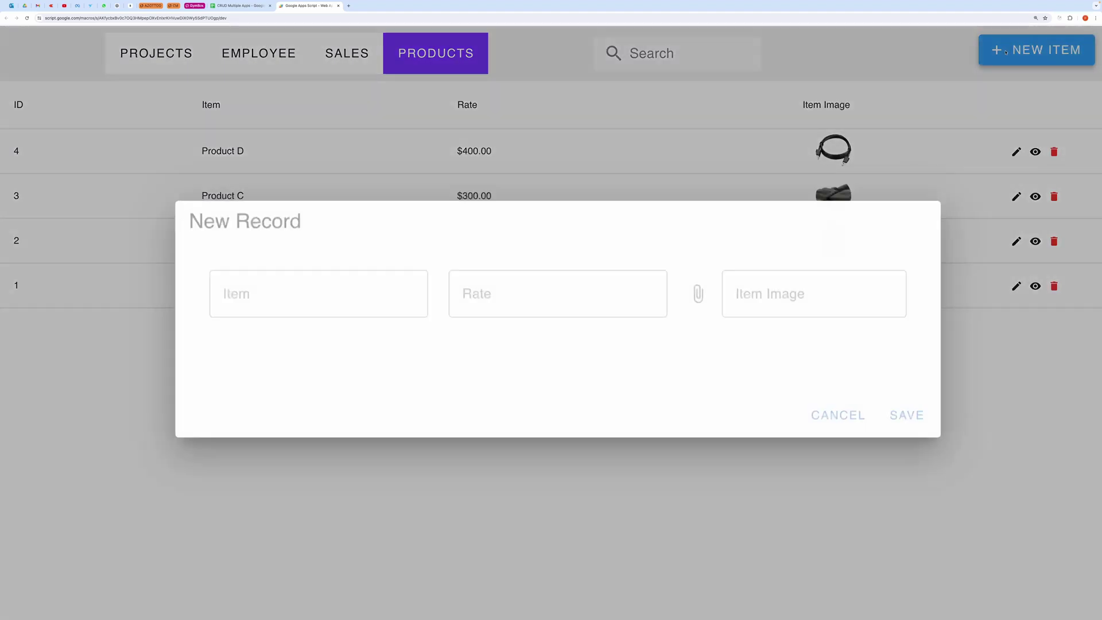
click(312, 299)
text(S)
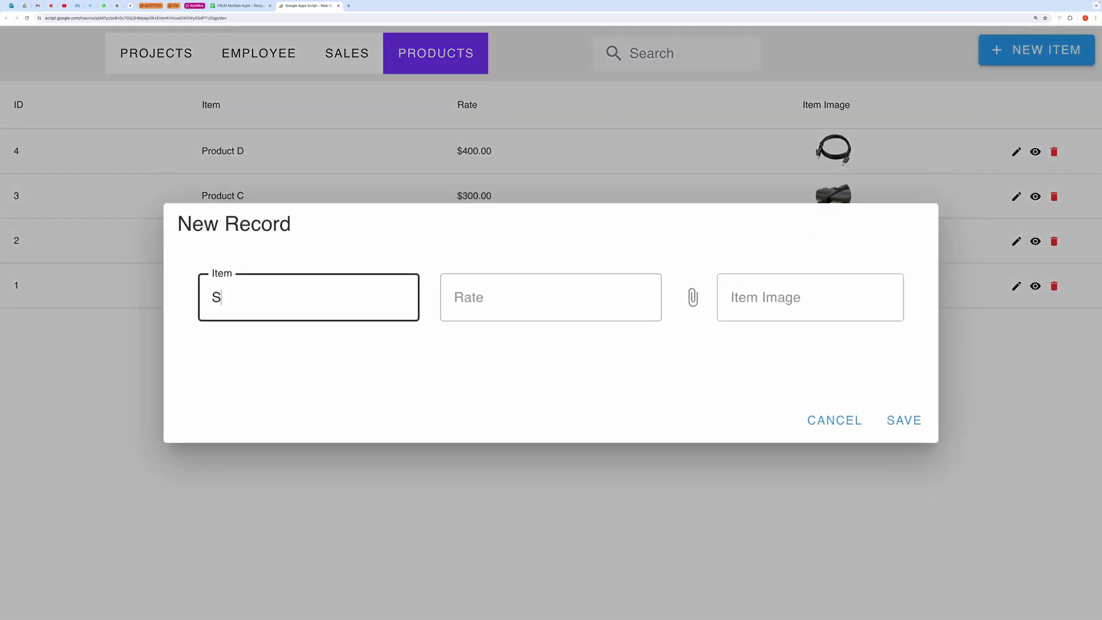
text(cree Protector)
click(484, 297)
text(456)
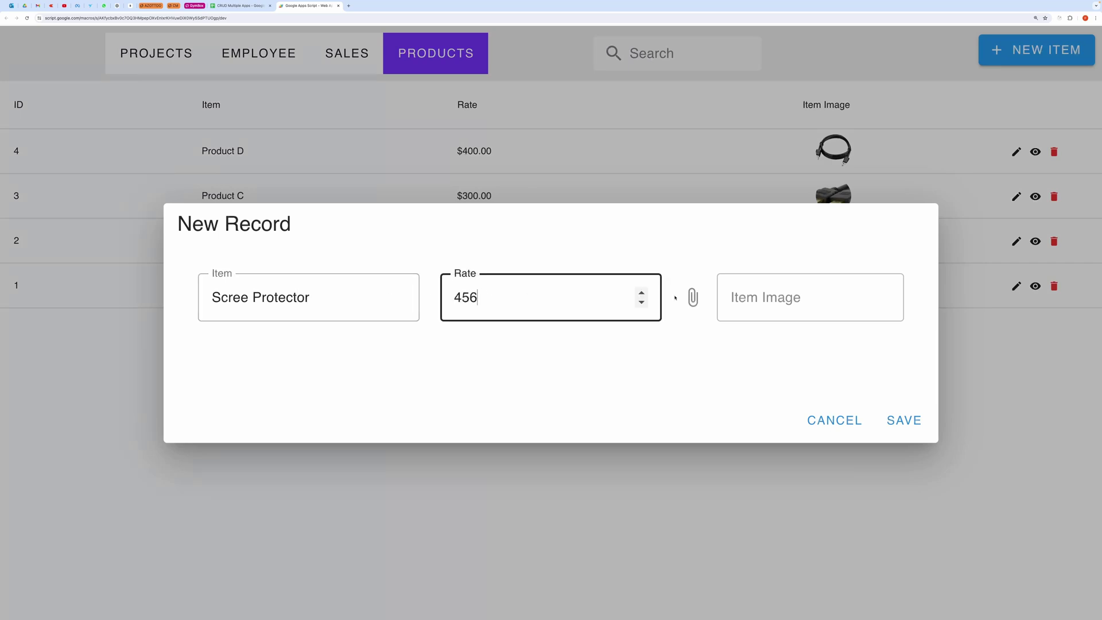
- Attach screenprotector.jpg as its image, save the product, and check its details
click(763, 296)
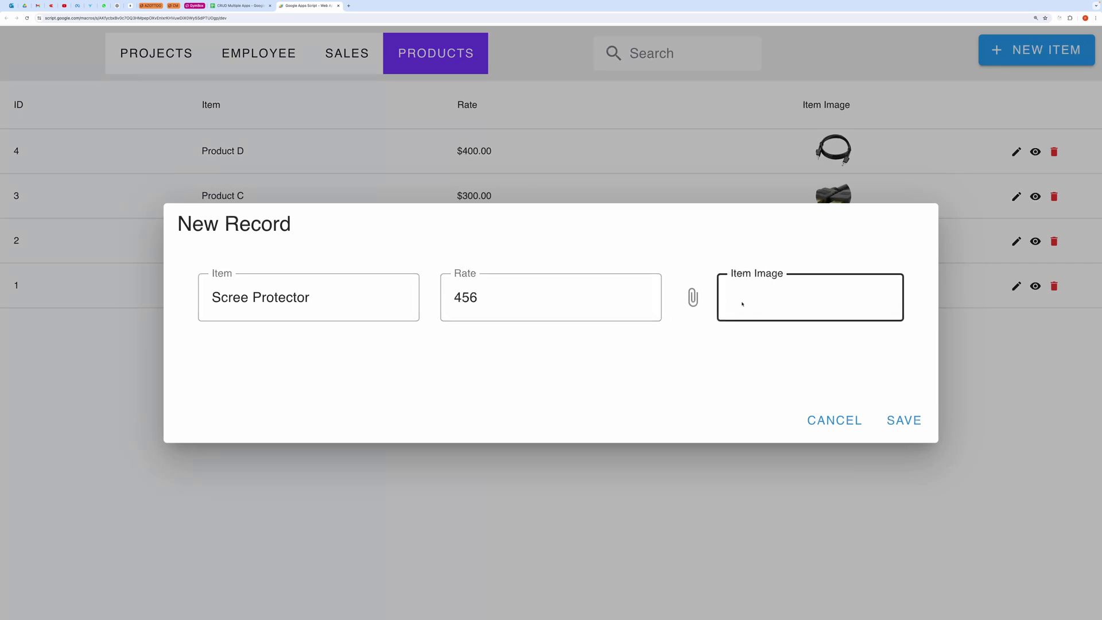
click(741, 303)
click(426, 204)
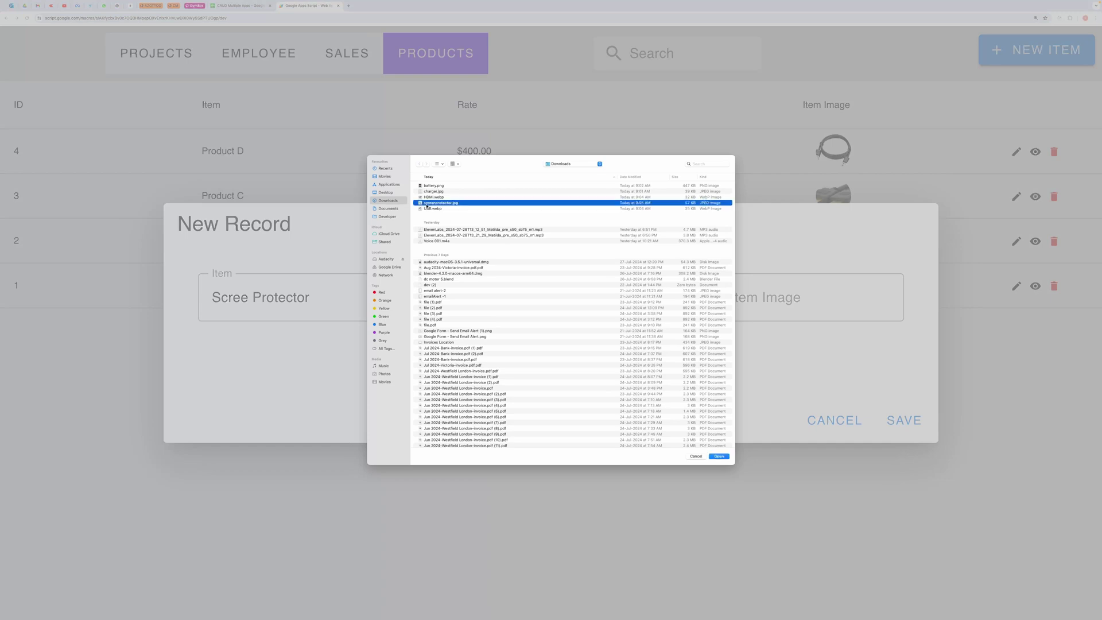
click(719, 456)
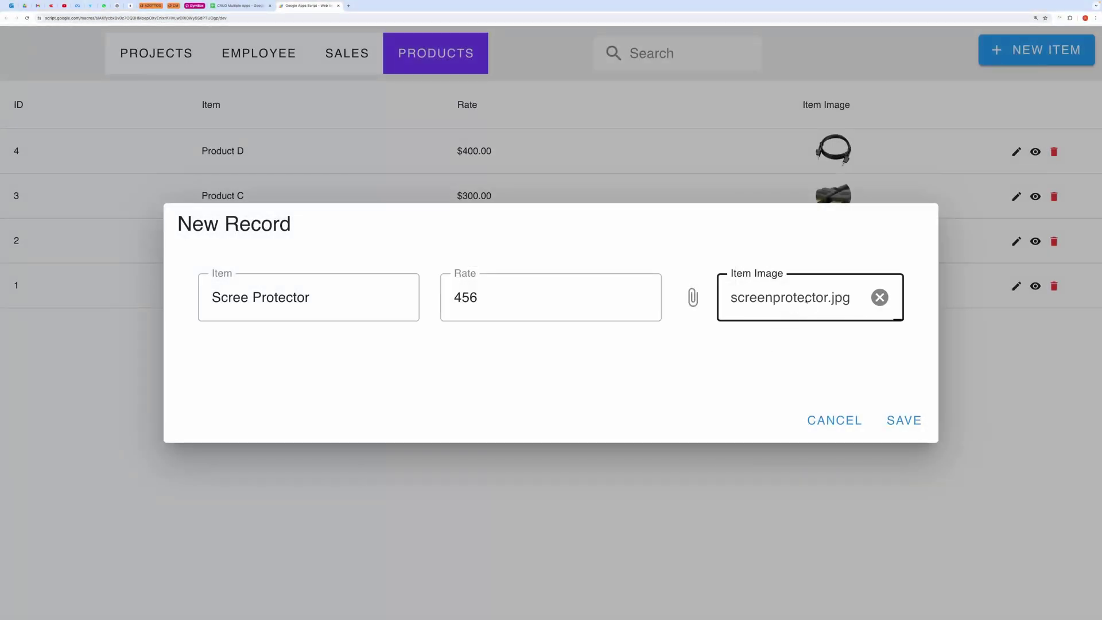
click(904, 421)
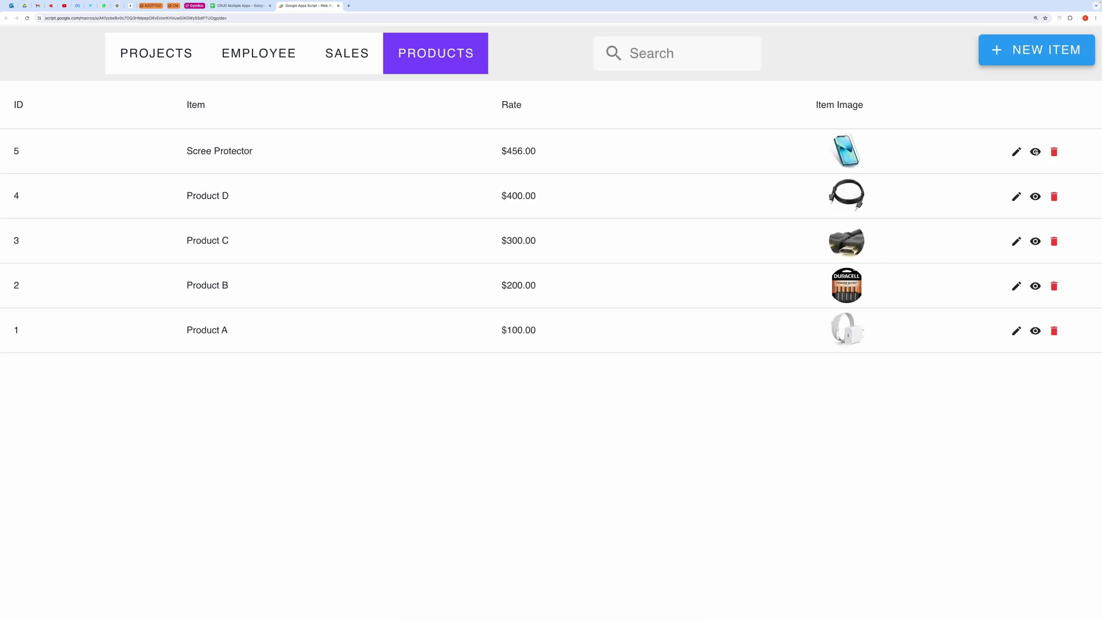
click(1035, 151)
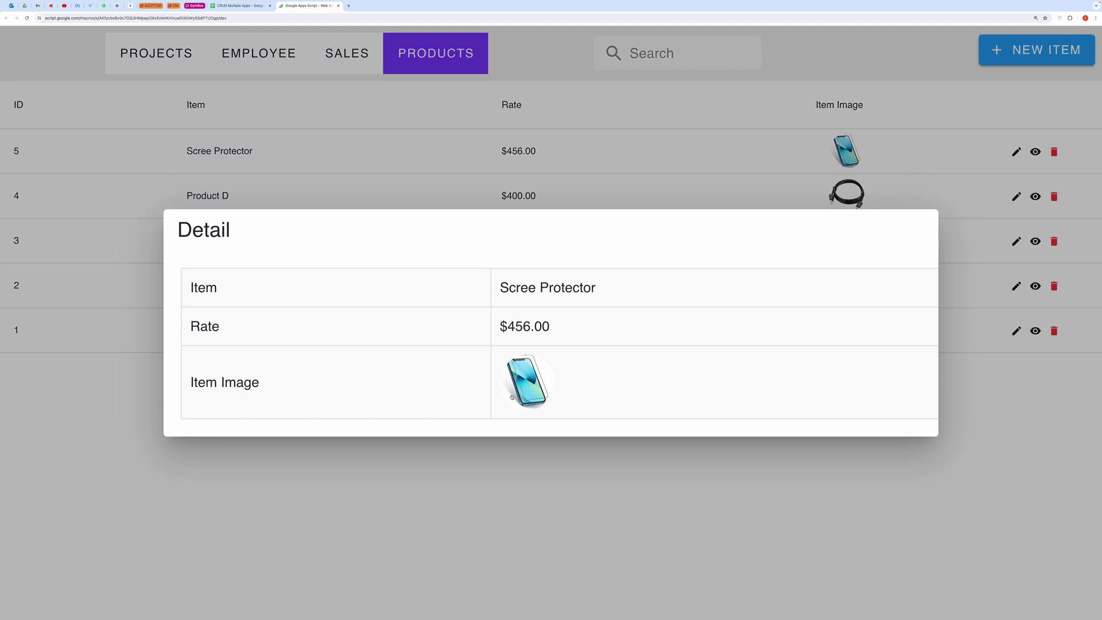
click(978, 201)
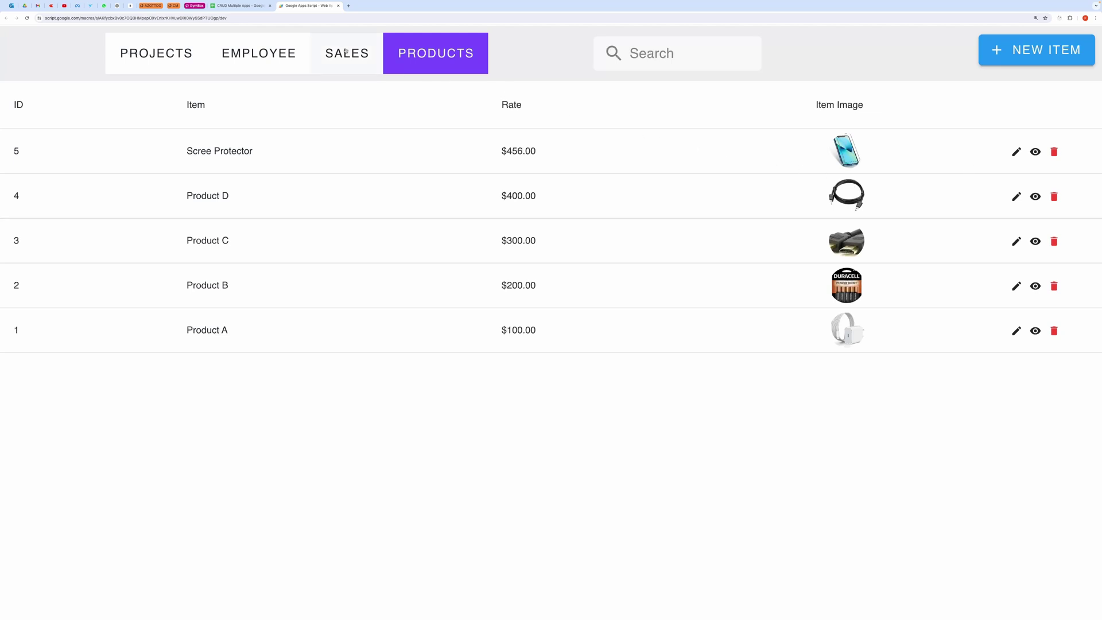
- View the product images such as screenprotector.jpg in Attachments, then return to CRUD MultiAPPS
click(25, 5)
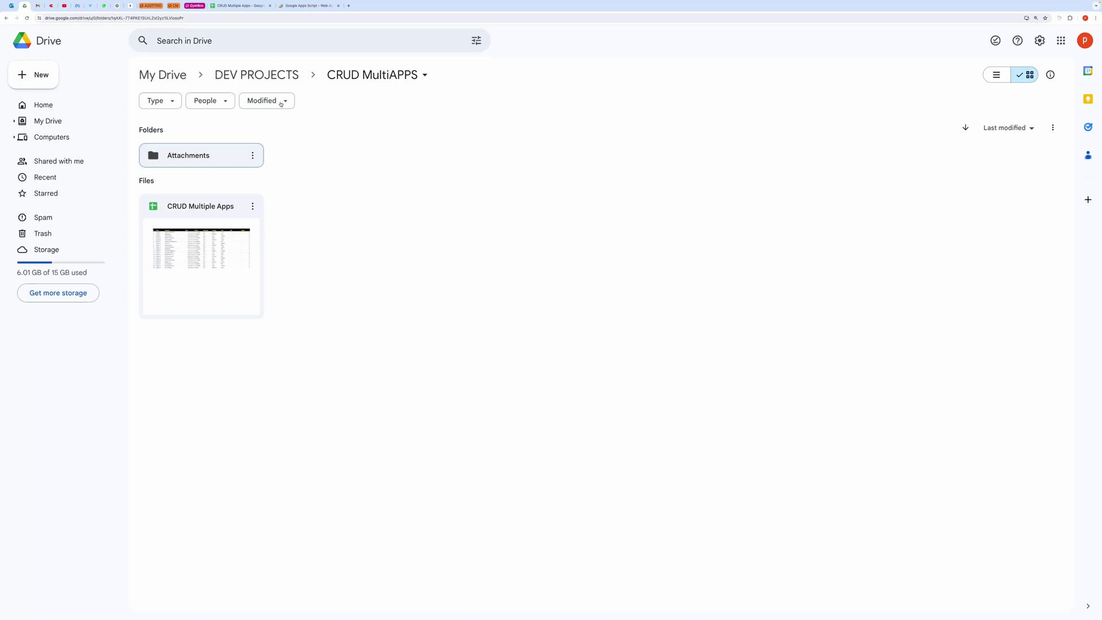
click(206, 162)
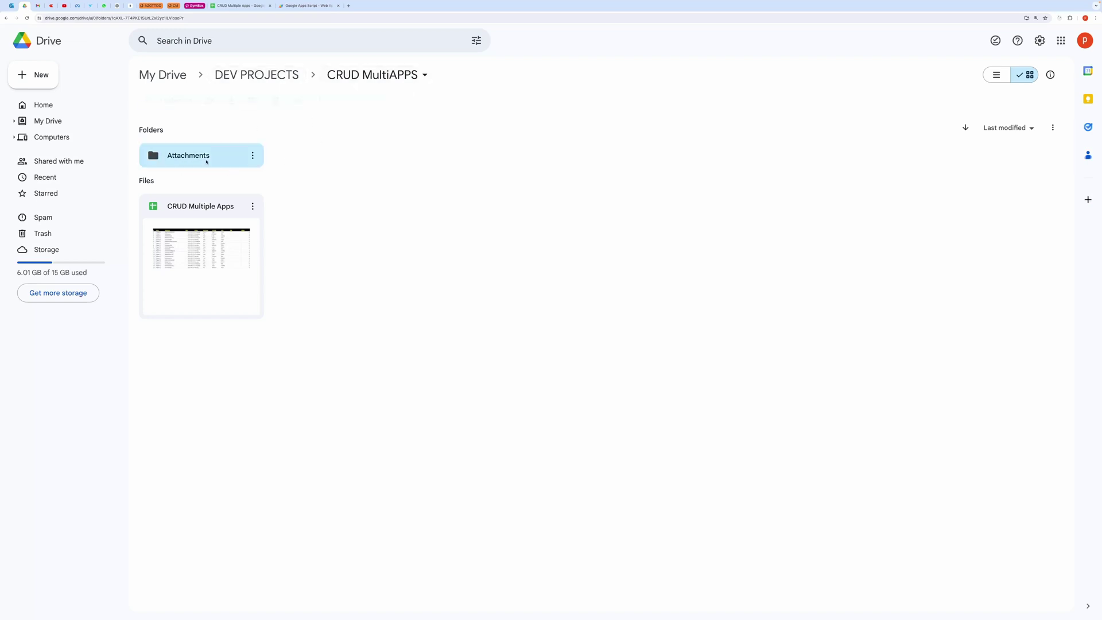
double_click(206, 161)
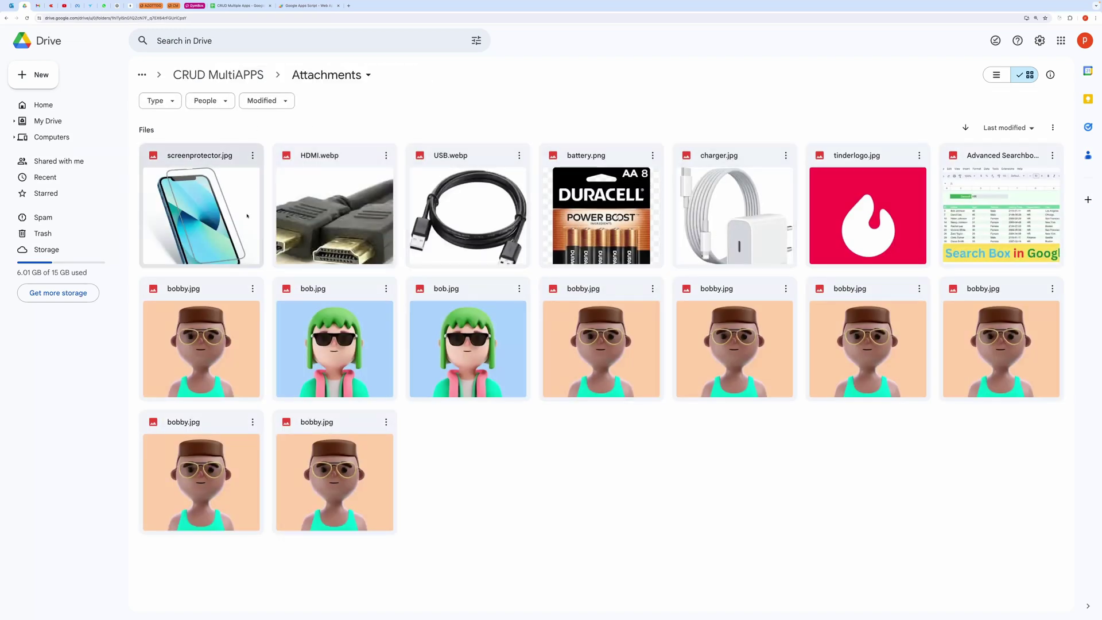
click(10, 19)
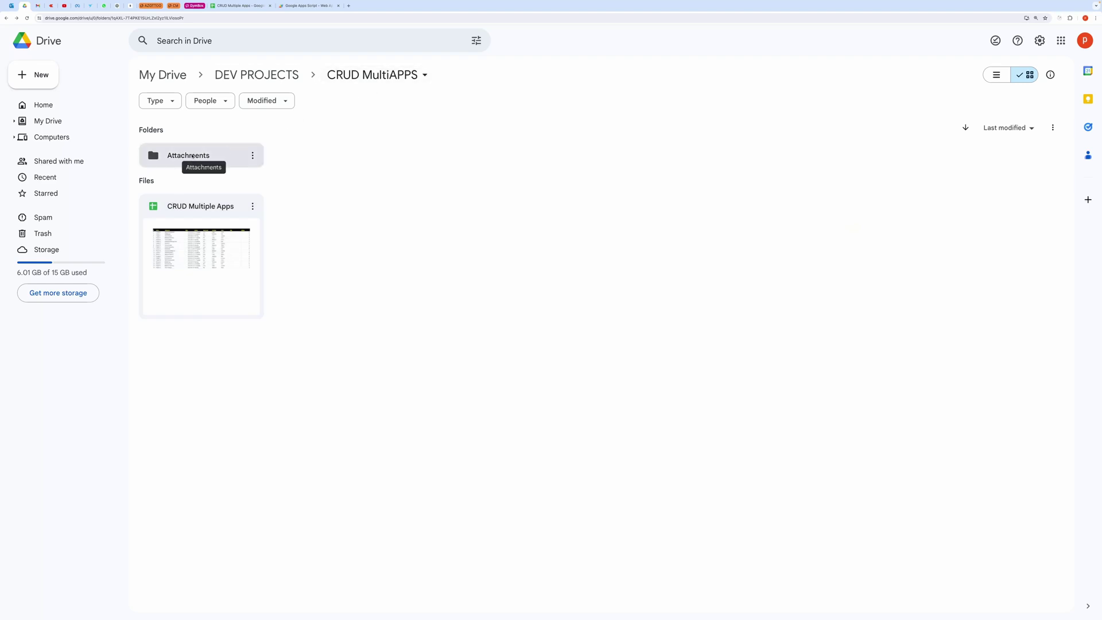
- Add and save a Sales record: product Scree Protector, quantity 5, amount $2,280.00
click(293, 7)
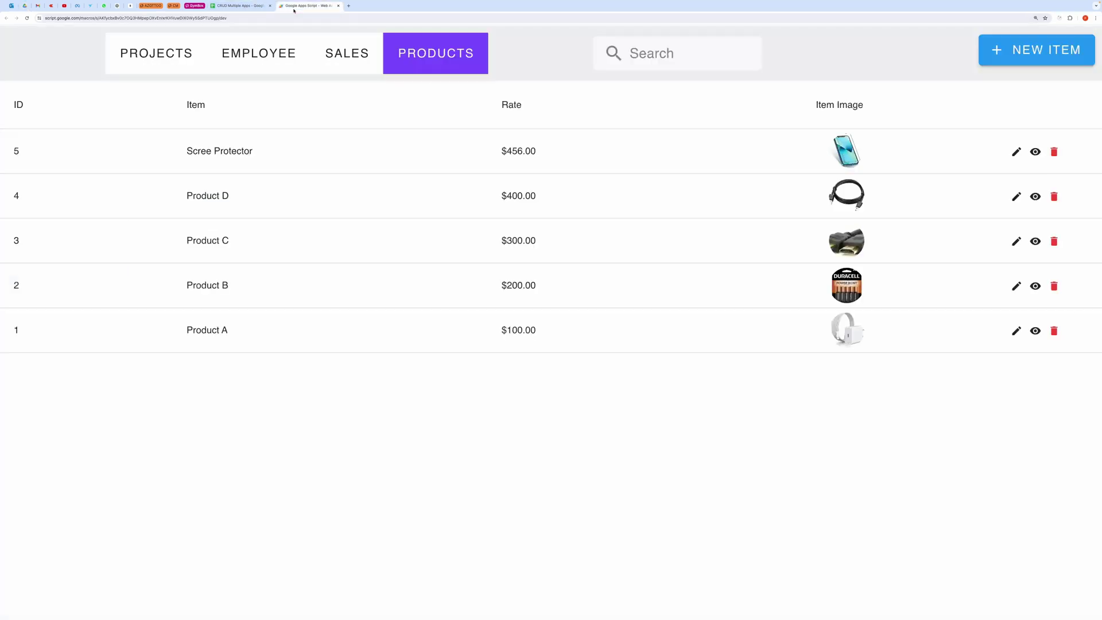
click(352, 67)
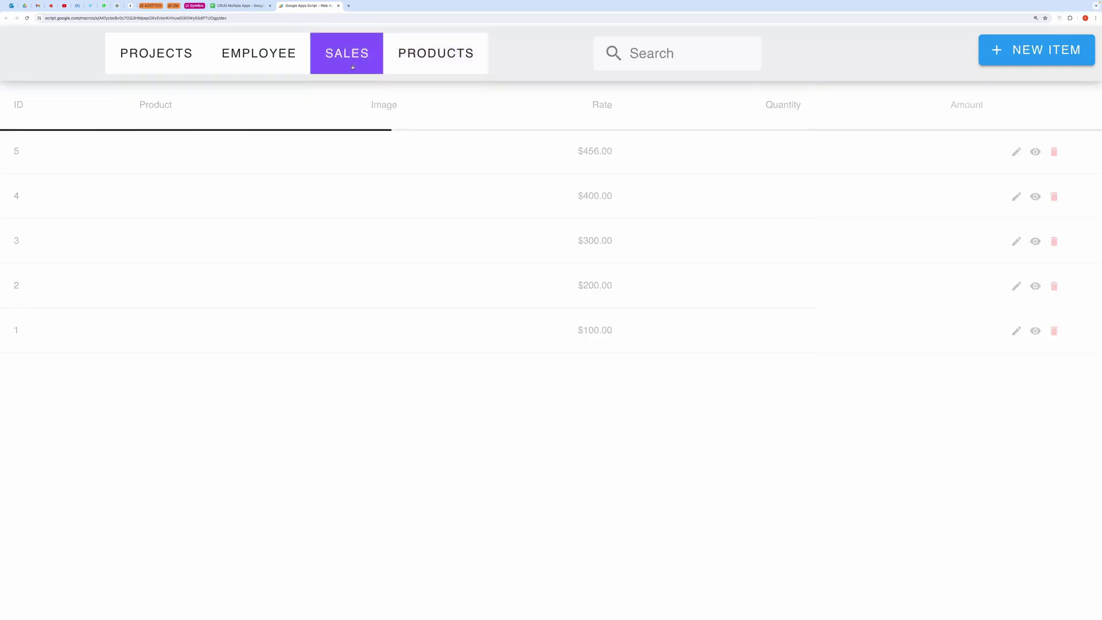
click(996, 57)
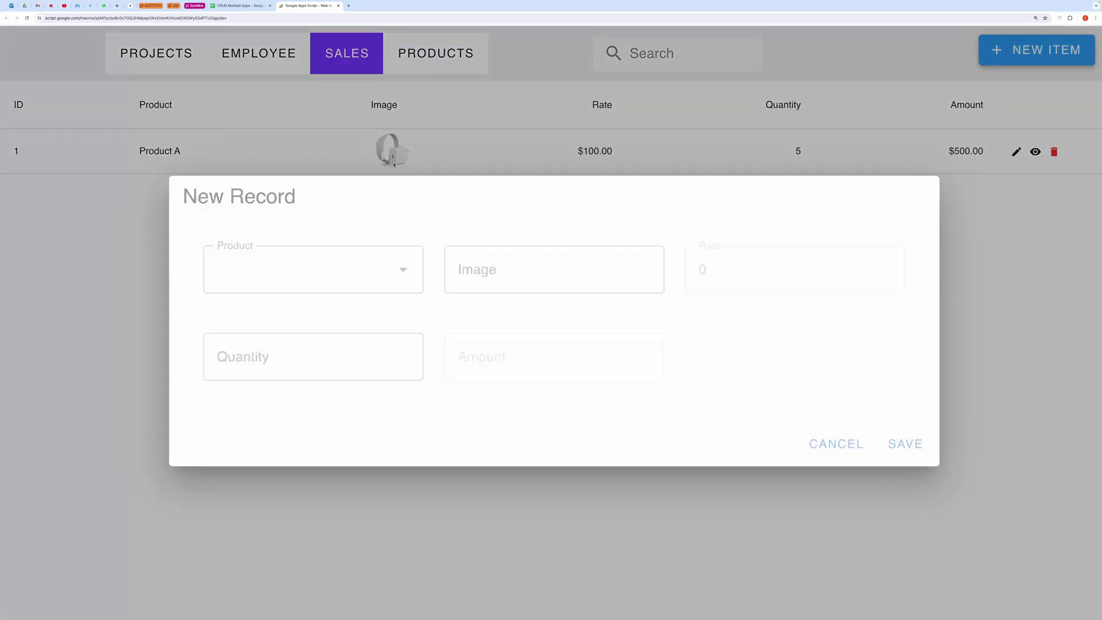
click(304, 271)
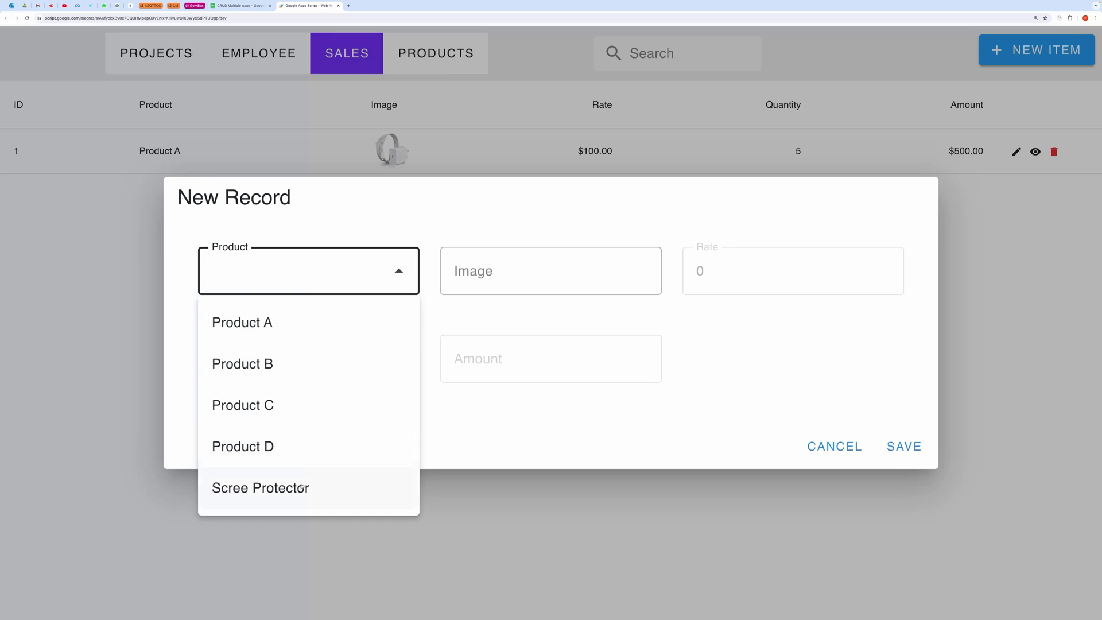
click(301, 488)
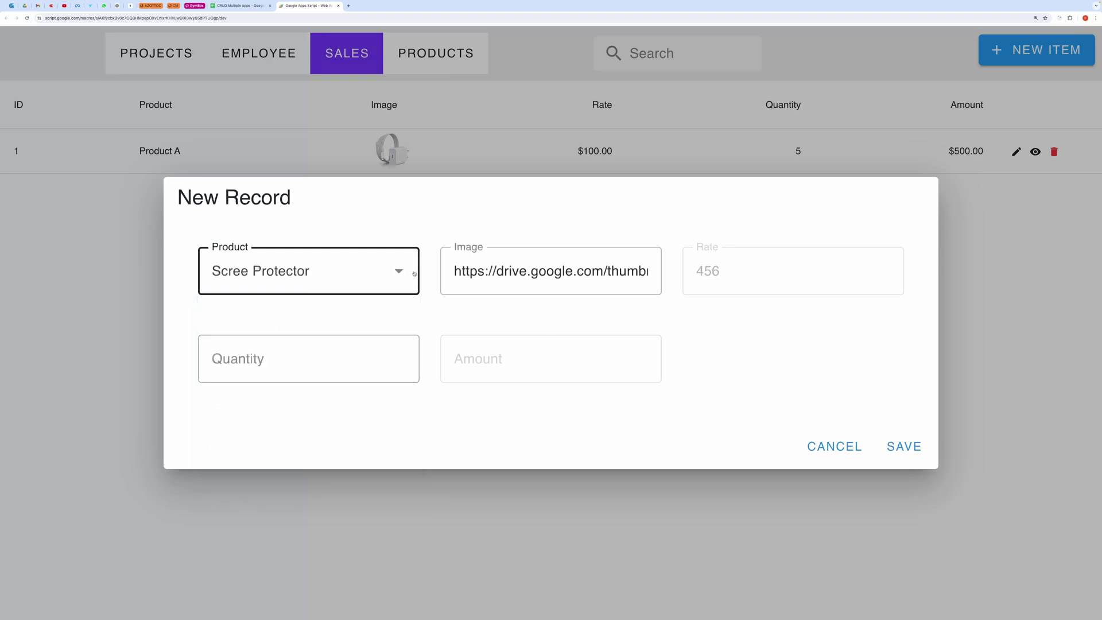
click(702, 277)
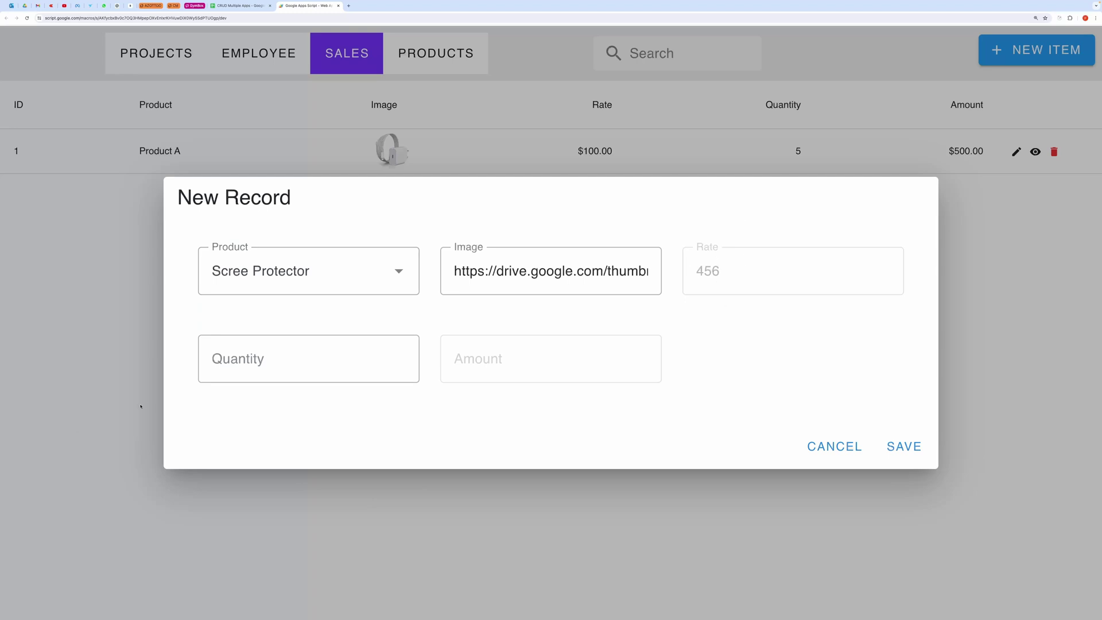
click(230, 372)
text(5)
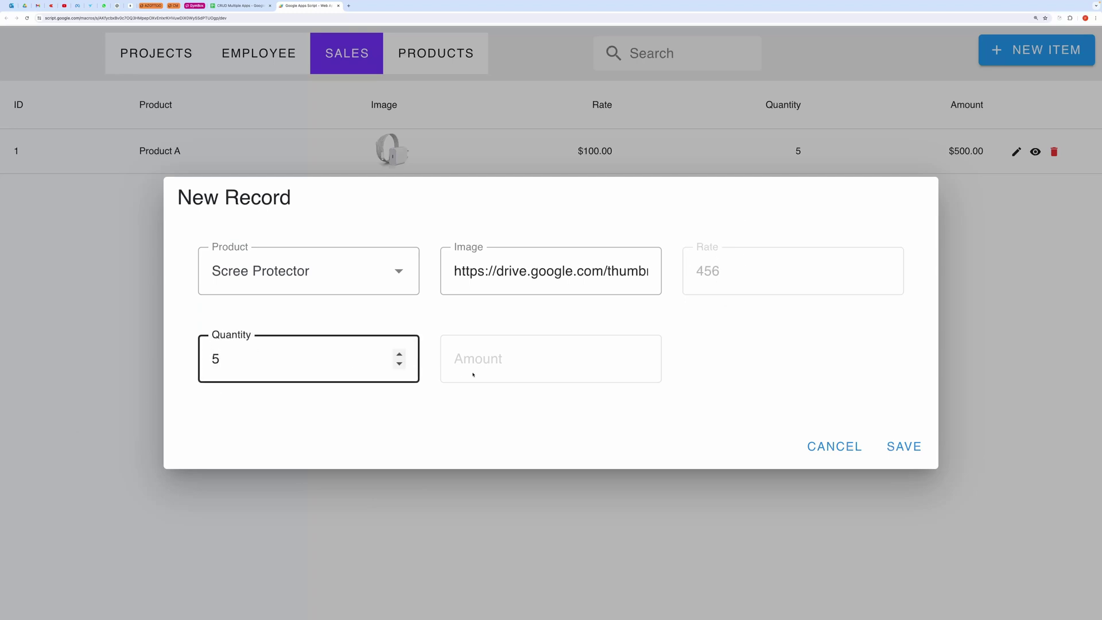
click(474, 375)
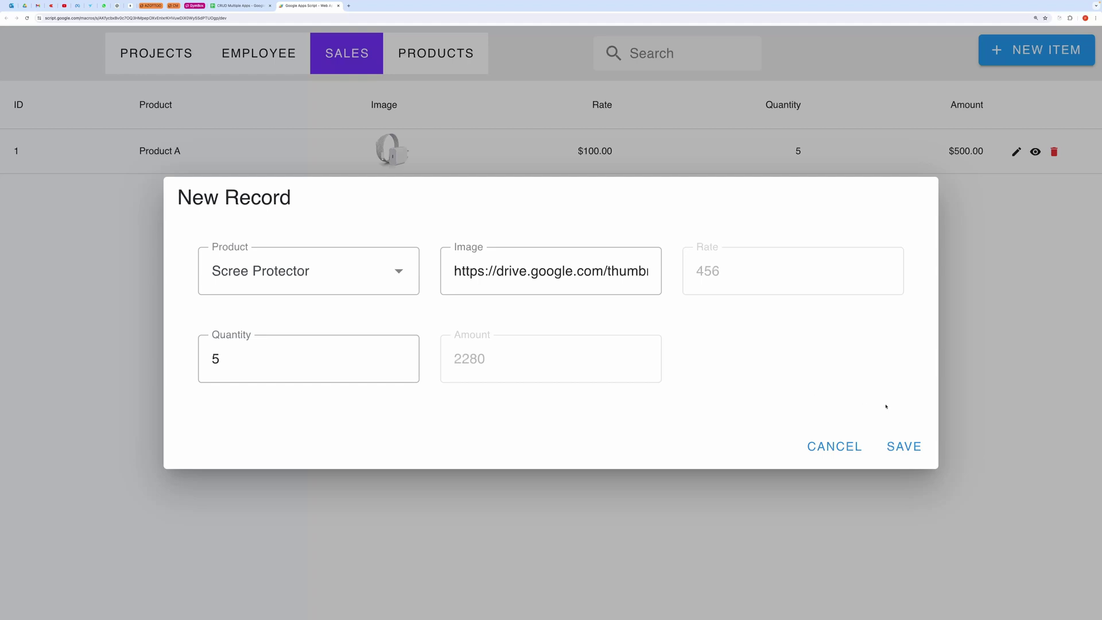
click(399, 271)
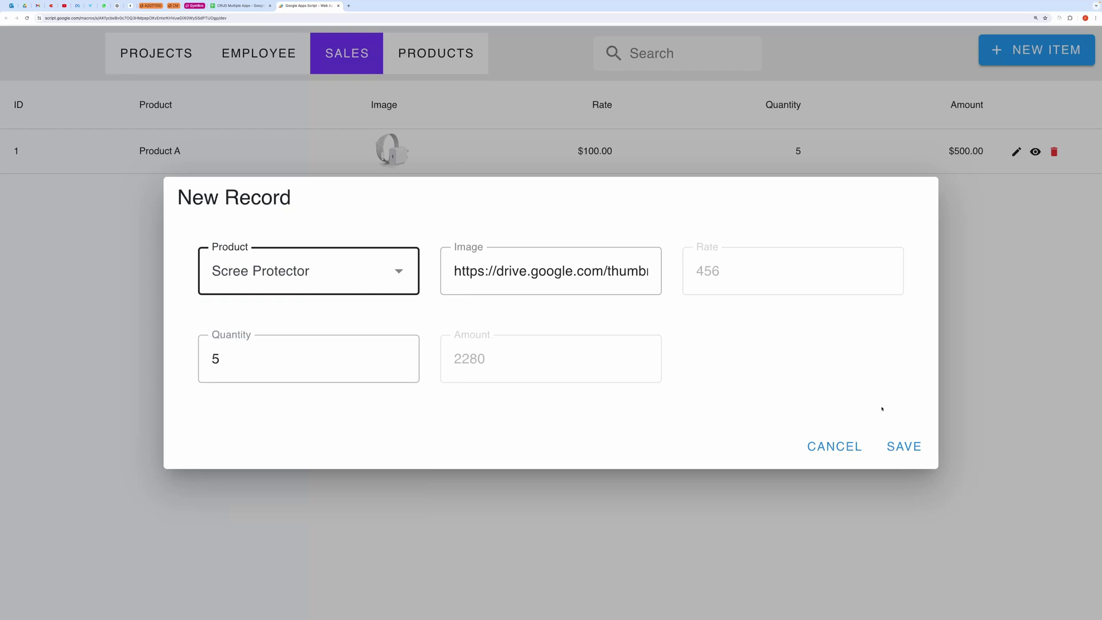
click(922, 453)
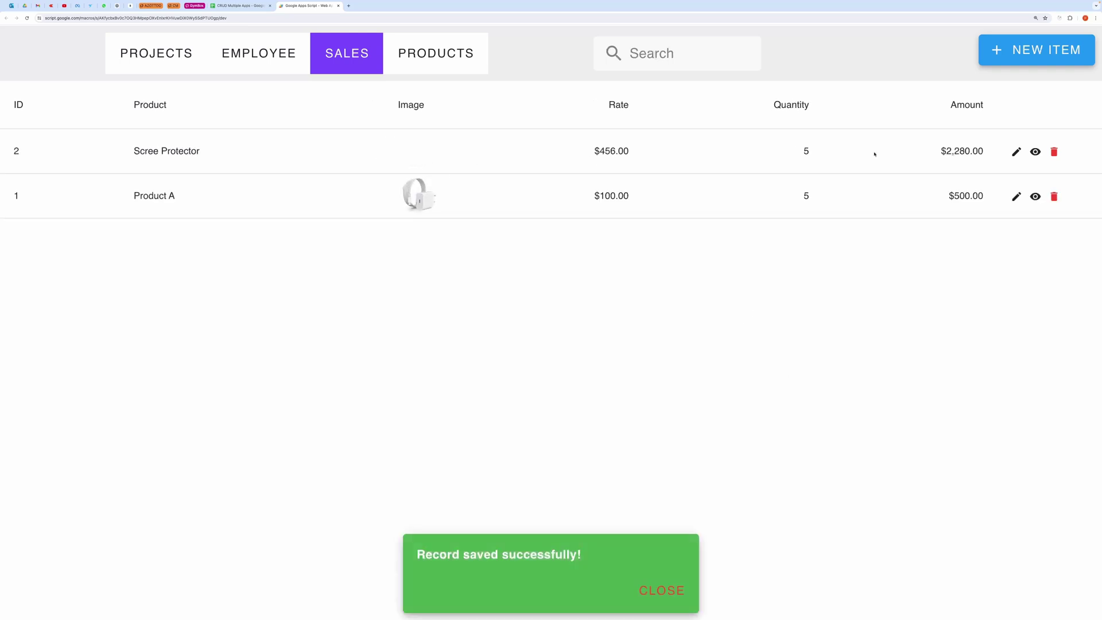
- Open and close the Scree Protector sale's Detail view, then show the Employee table
click(1035, 152)
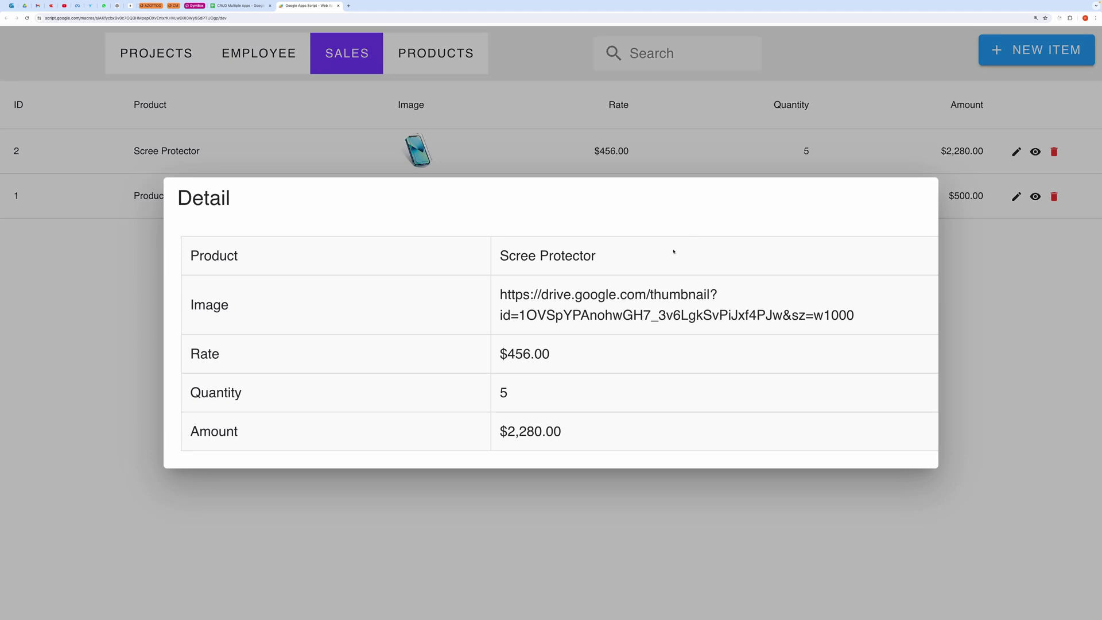
click(973, 251)
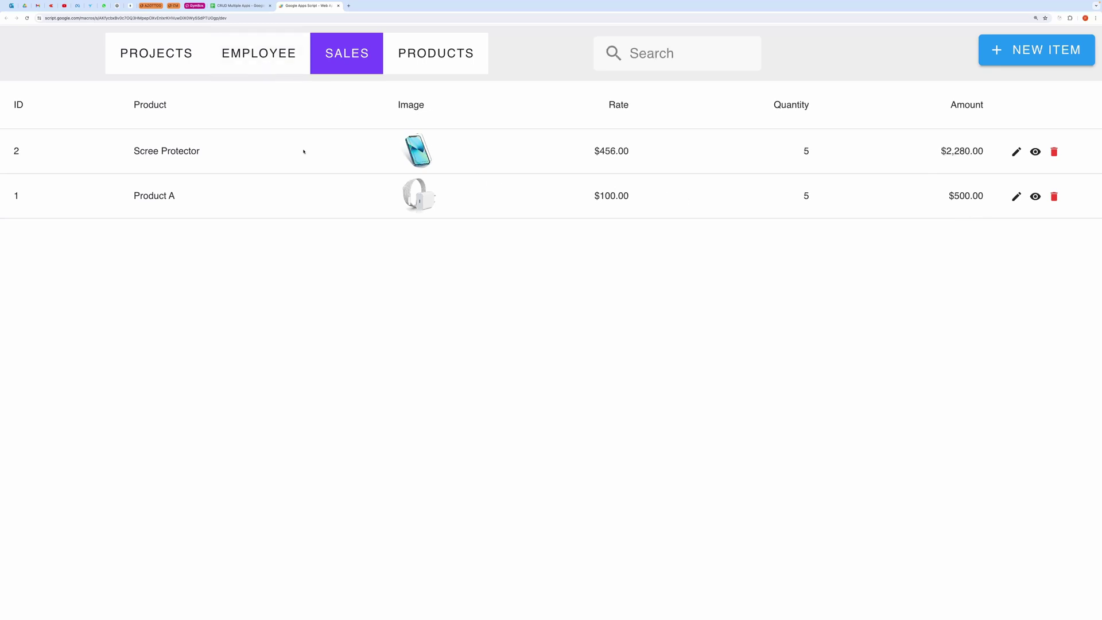
click(267, 55)
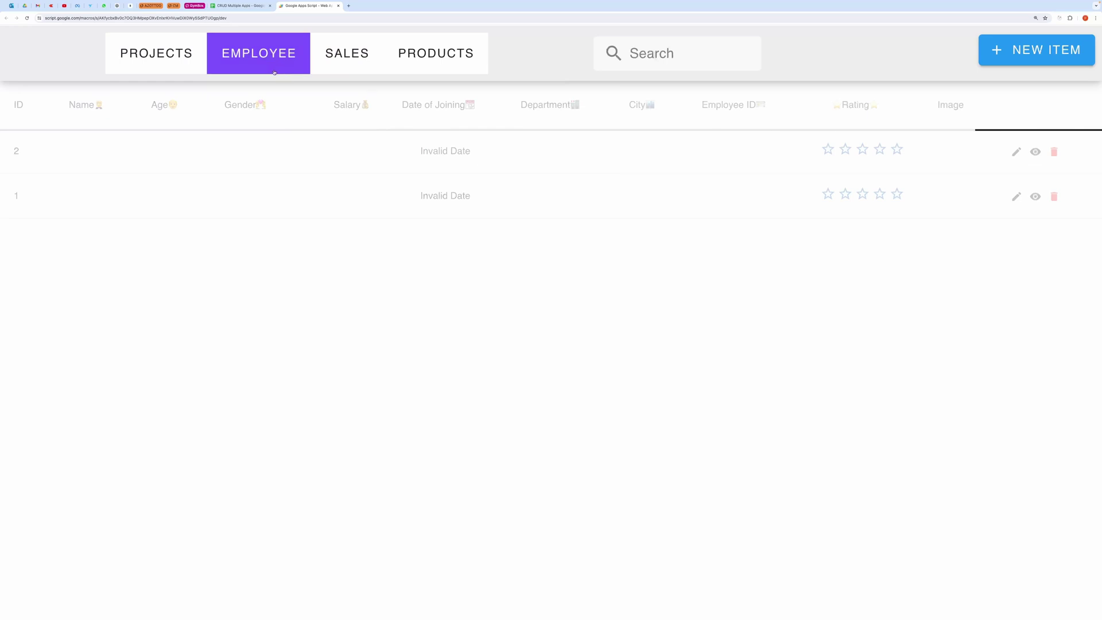
- Inspect the Projects sheet's # column zoomed in, then go to the ProjectSchema sheet
click(235, 6)
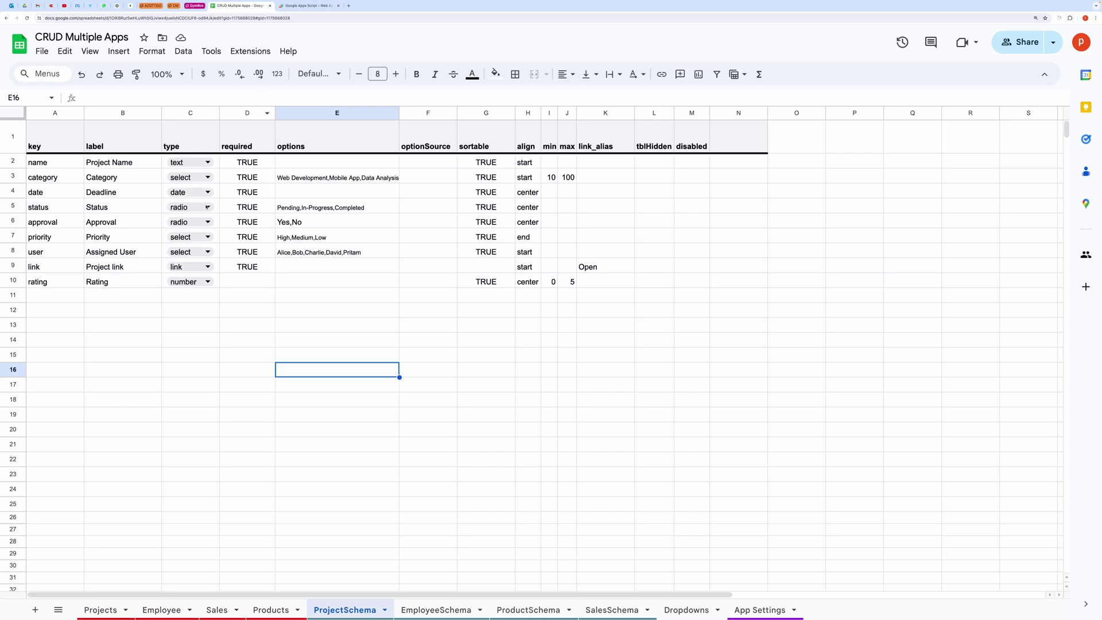
click(101, 609)
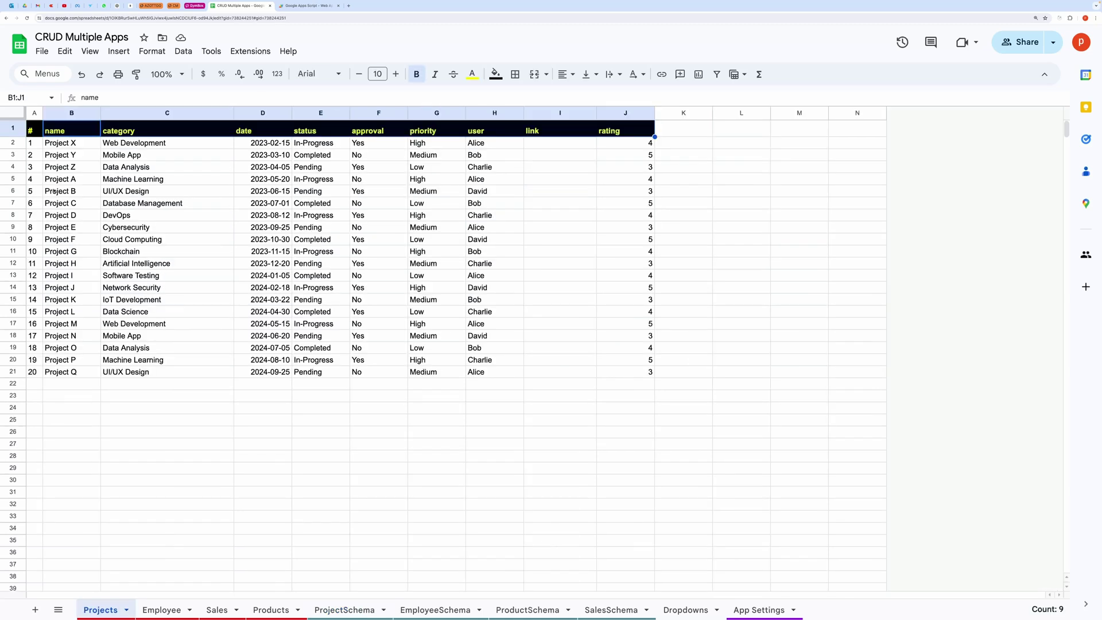
click(34, 113)
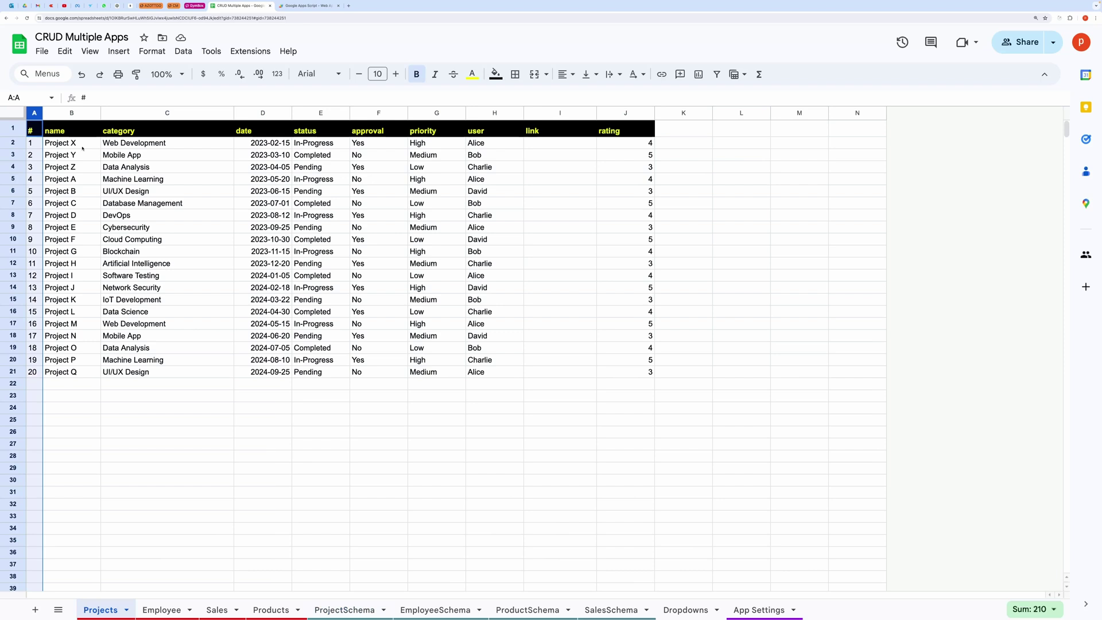
key(ctrl+plus)
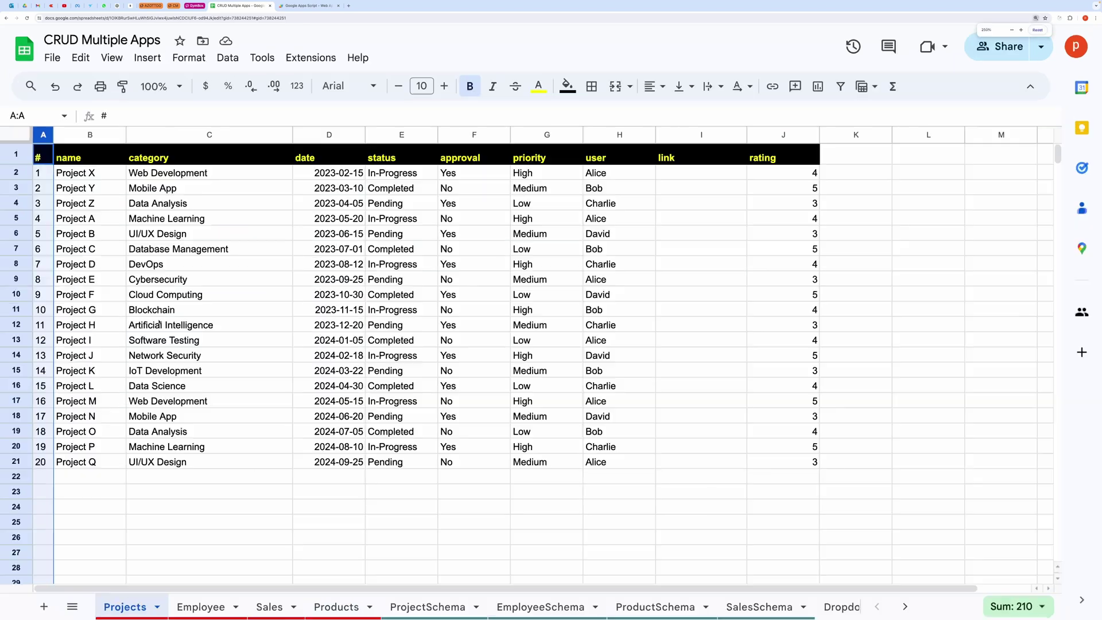
click(439, 608)
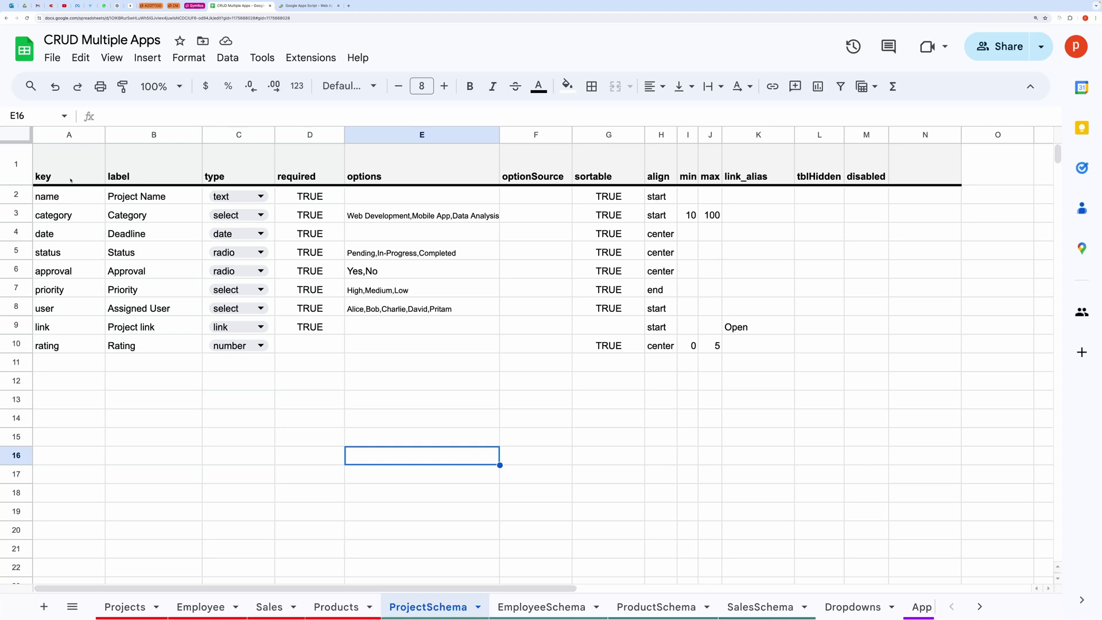
drag(70, 179, 819, 173)
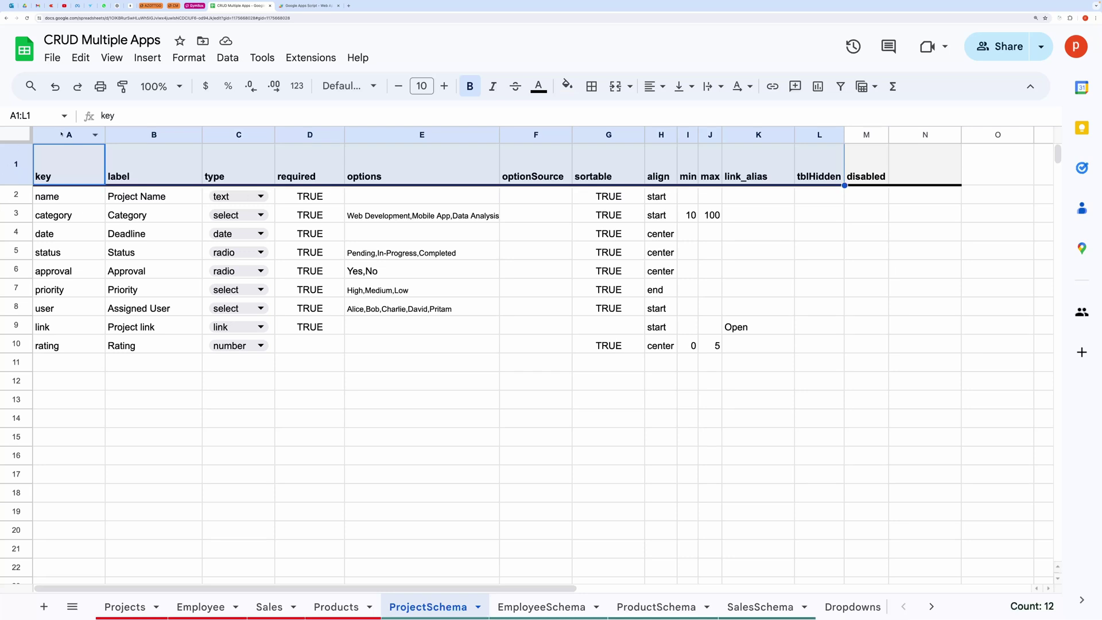
click(65, 195)
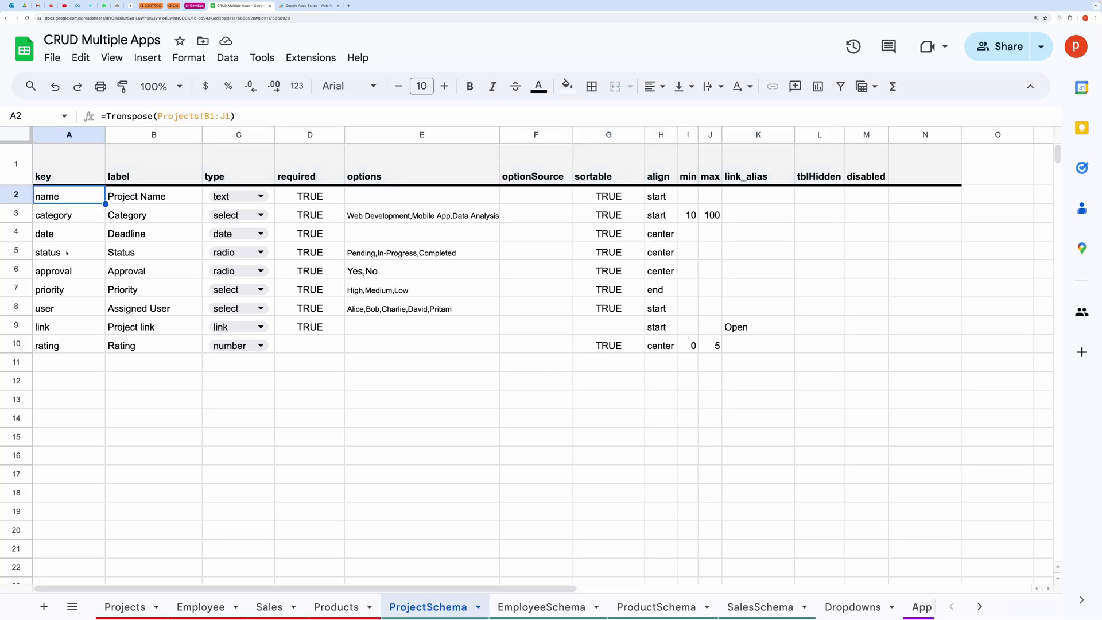
key(Down)
key(Down)
key(Up)
key(Up)
drag(240, 117, 101, 117)
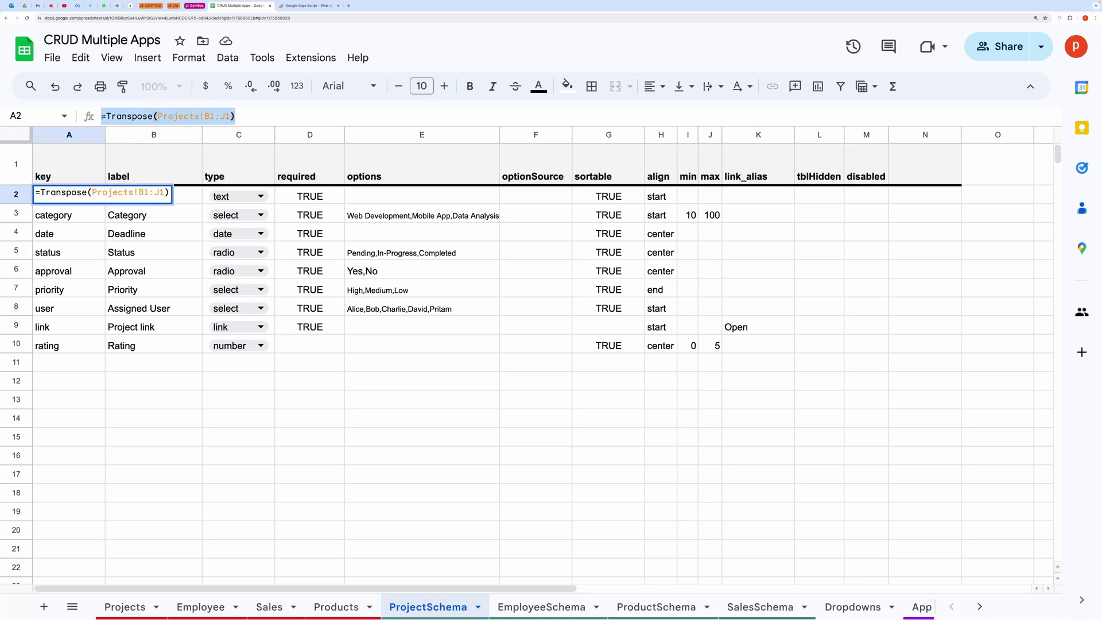
click(268, 116)
key(Return)
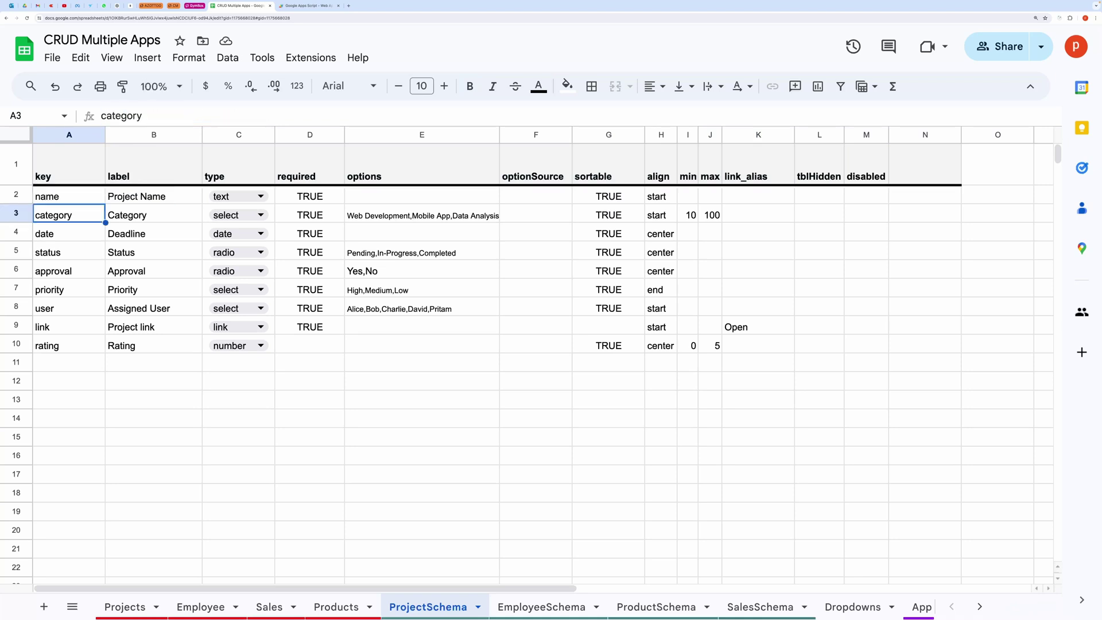
click(161, 135)
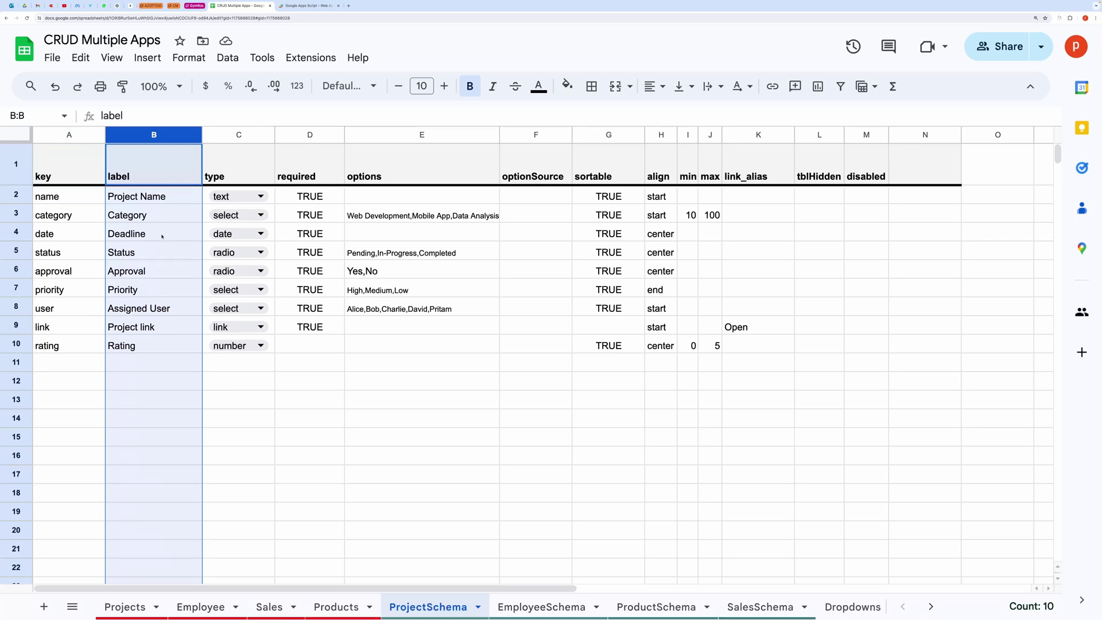
click(239, 135)
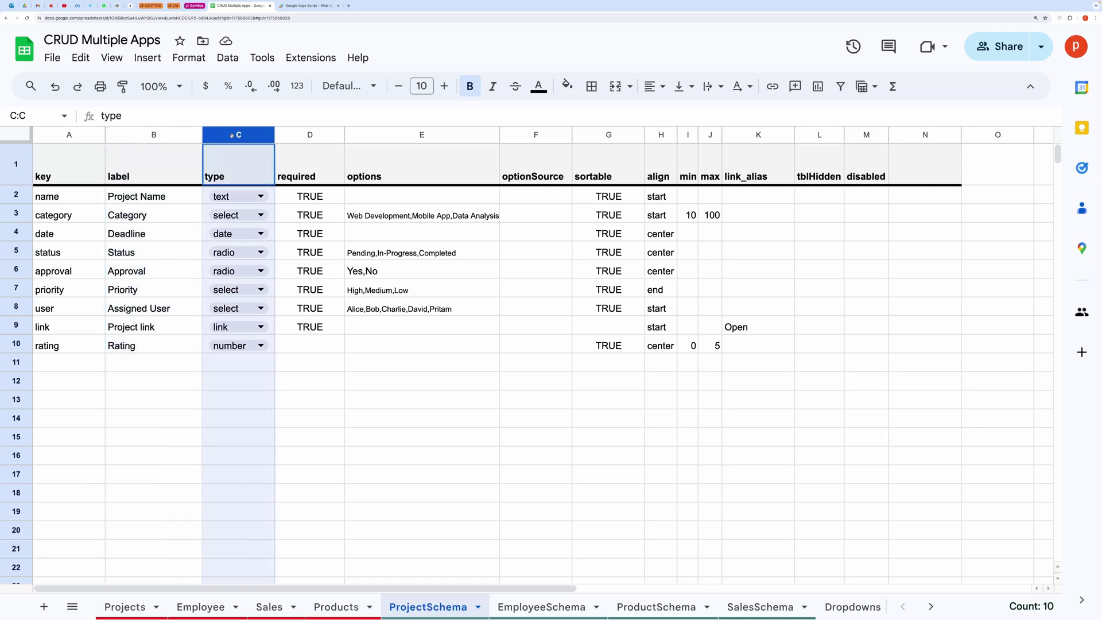
click(297, 365)
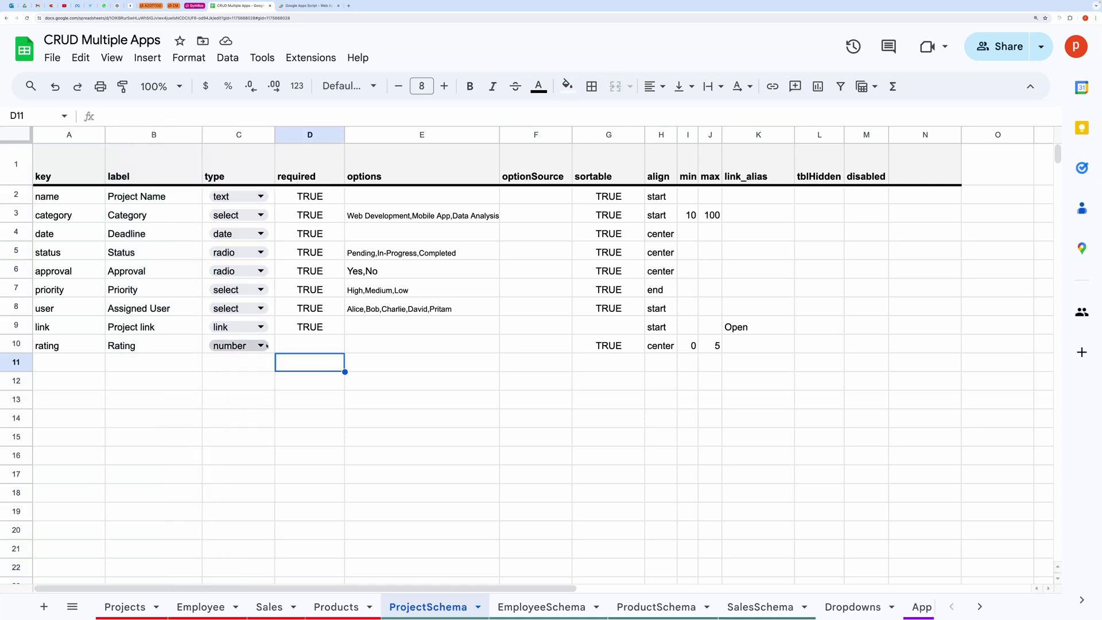
click(244, 308)
scroll(265, 392, down, 2)
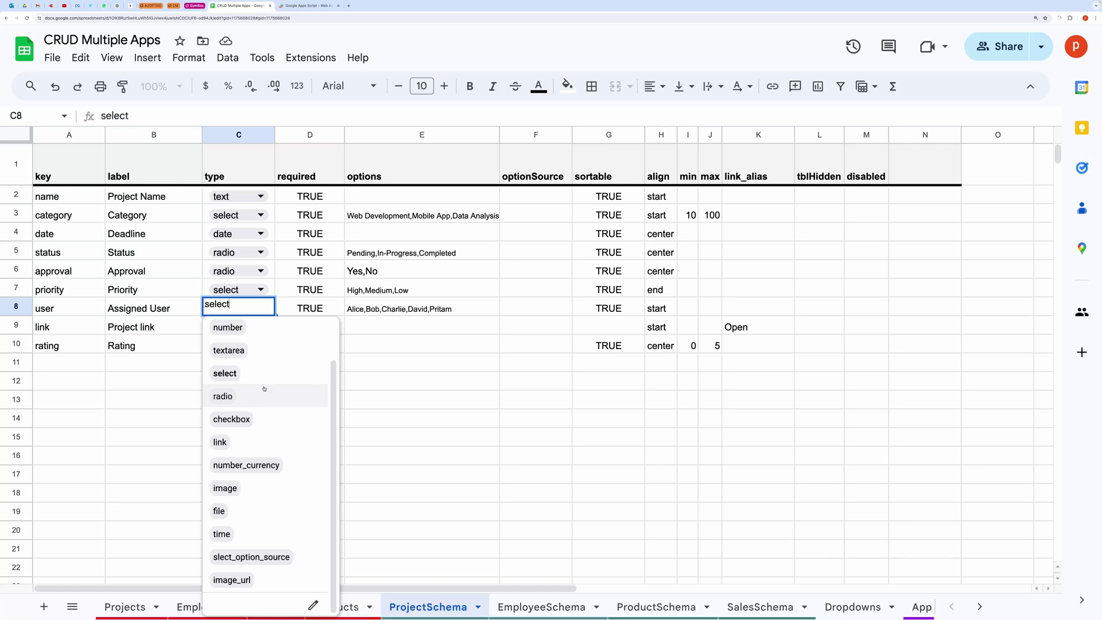
scroll(266, 396, up, 2)
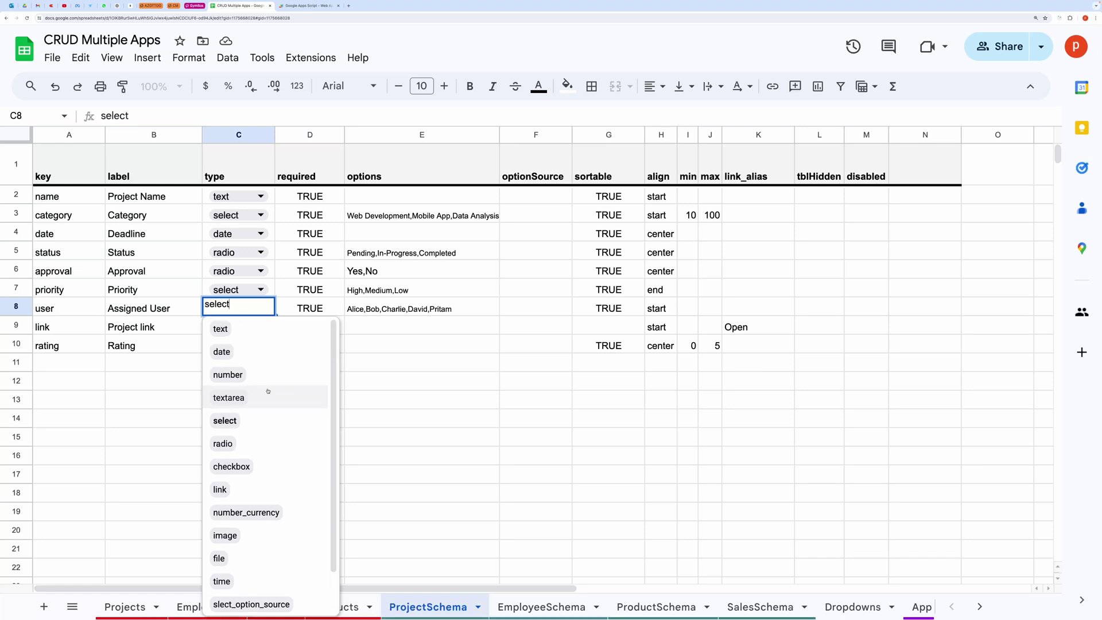
scroll(267, 392, down, 2)
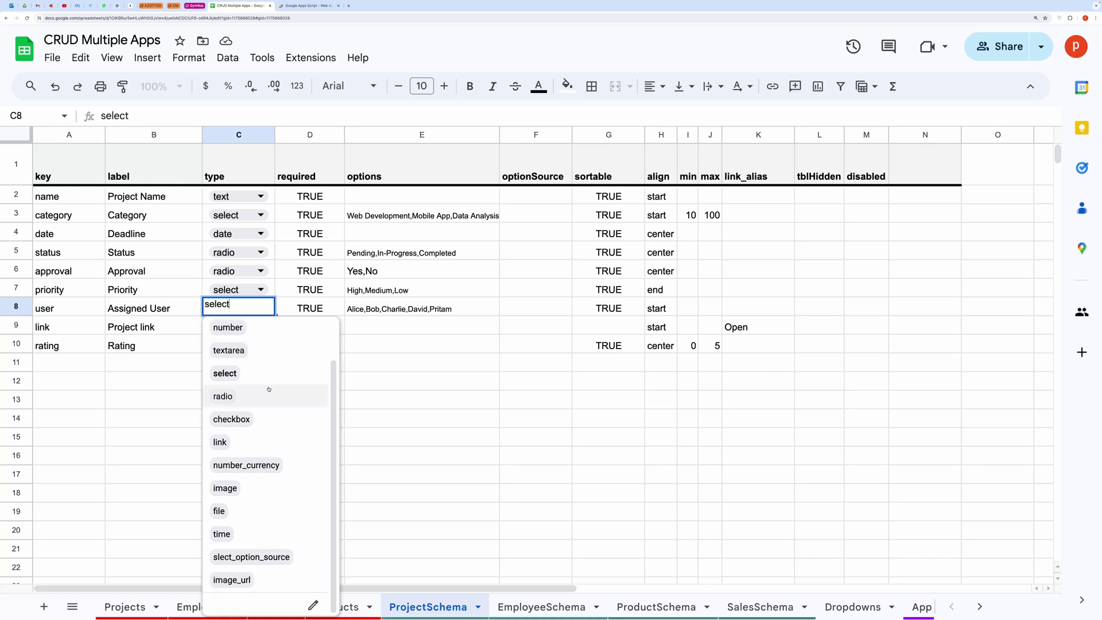
click(387, 377)
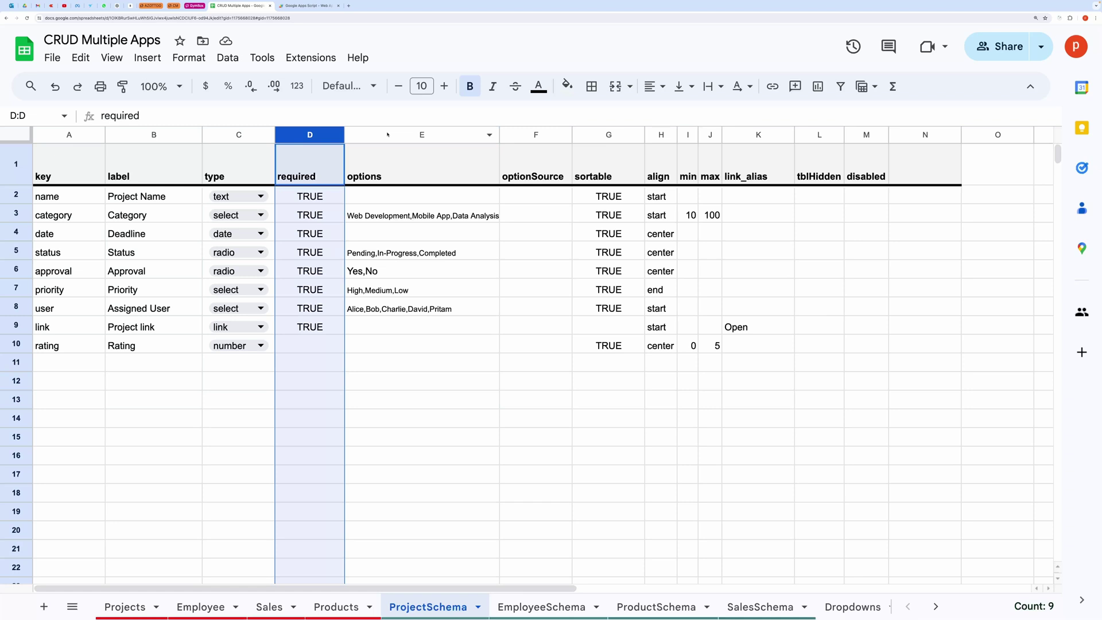
click(417, 137)
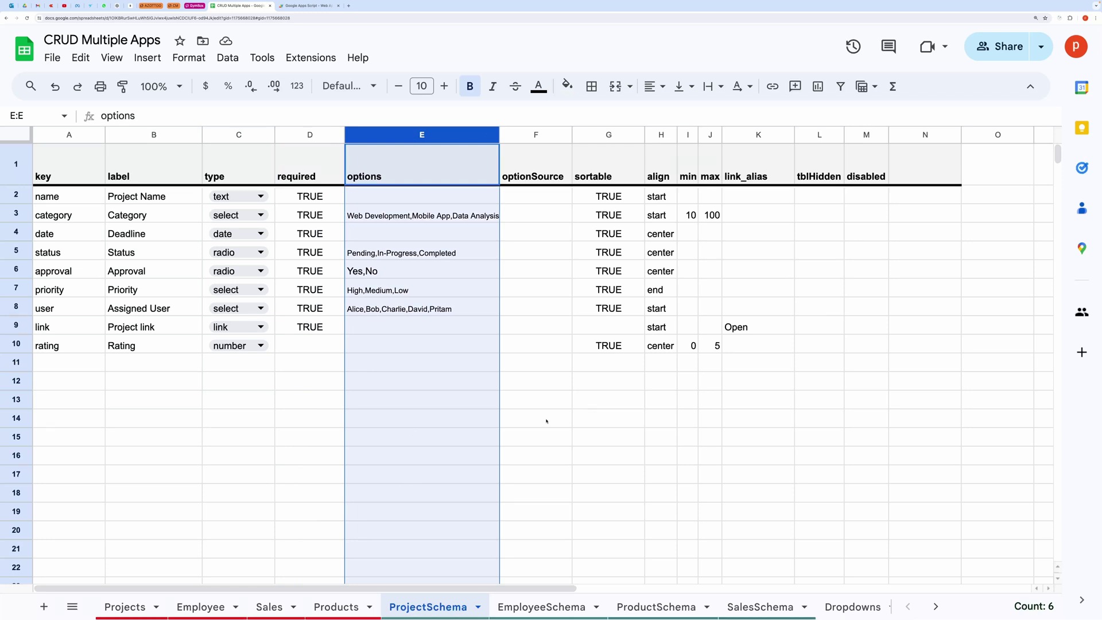
click(422, 253)
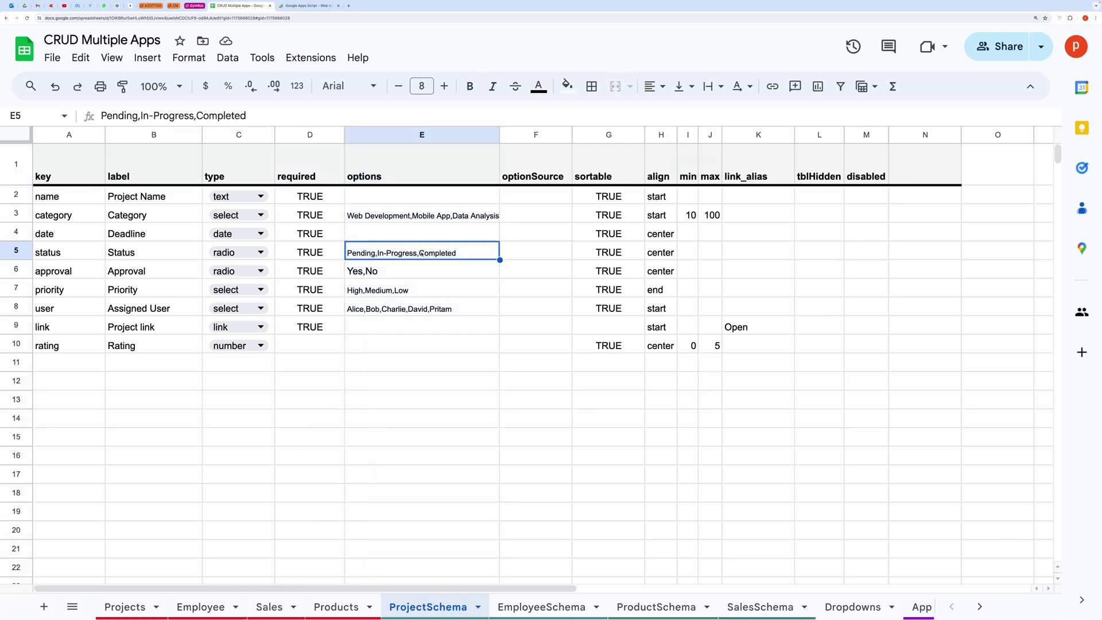
click(413, 216)
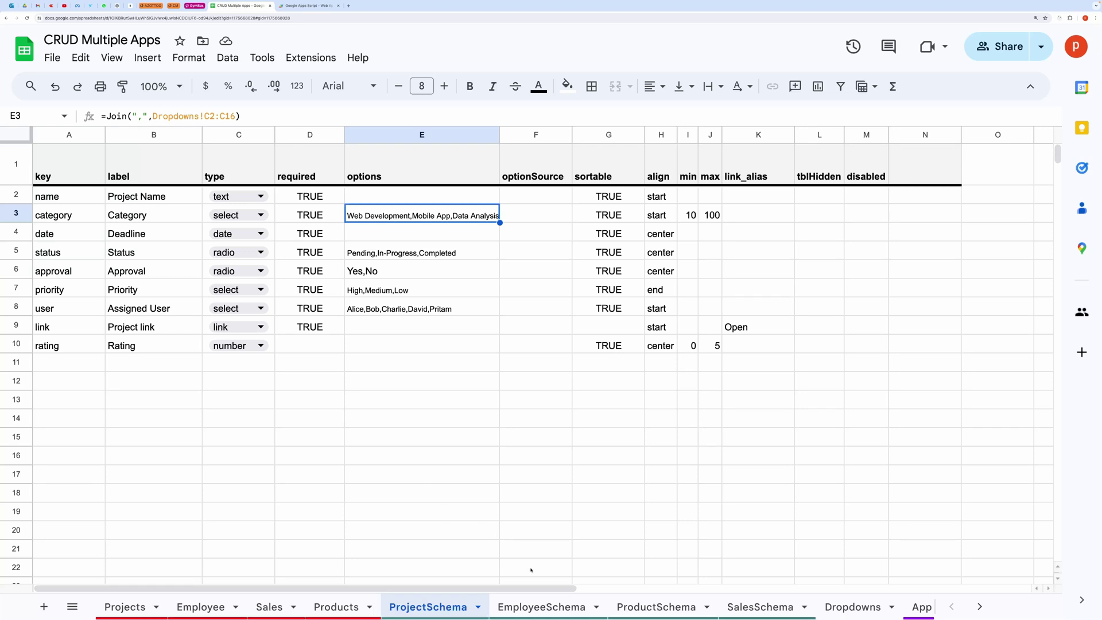
click(852, 606)
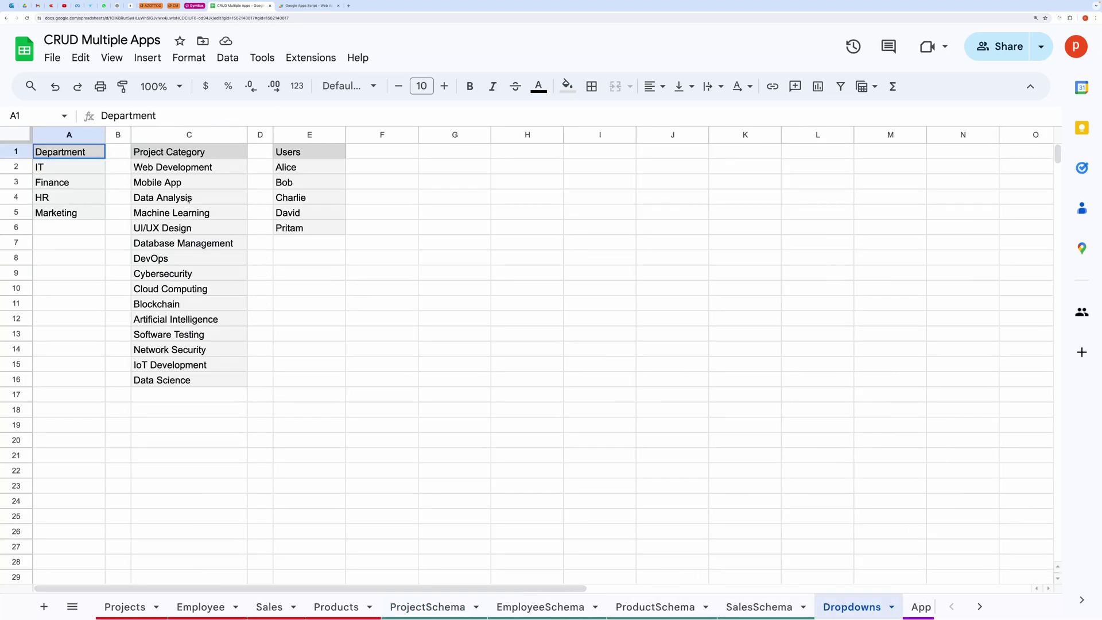
drag(157, 158, 190, 380)
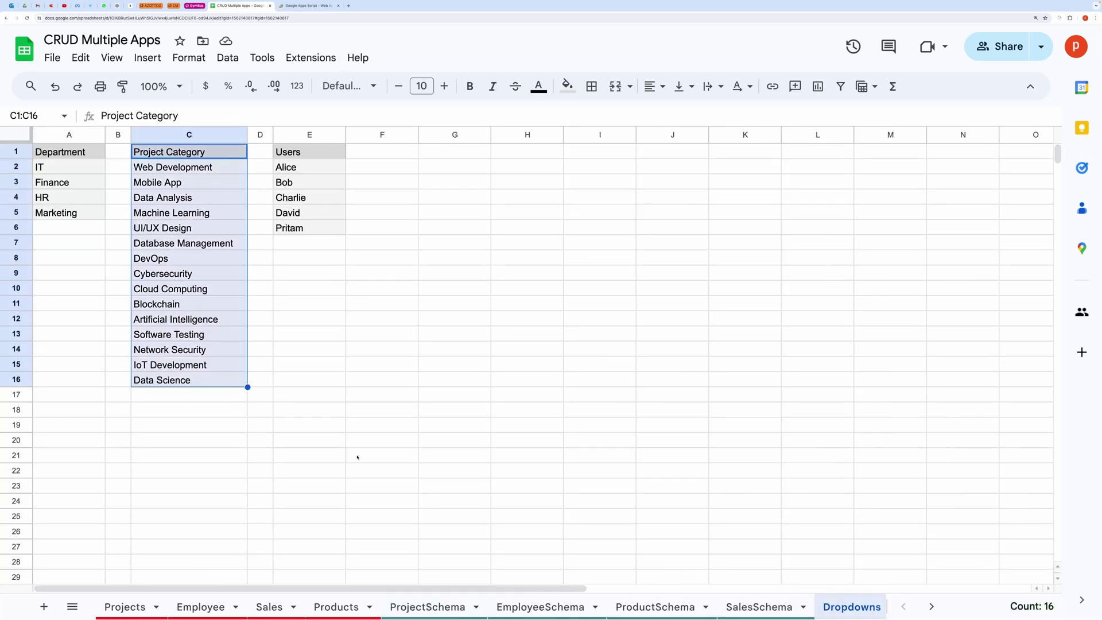
click(427, 606)
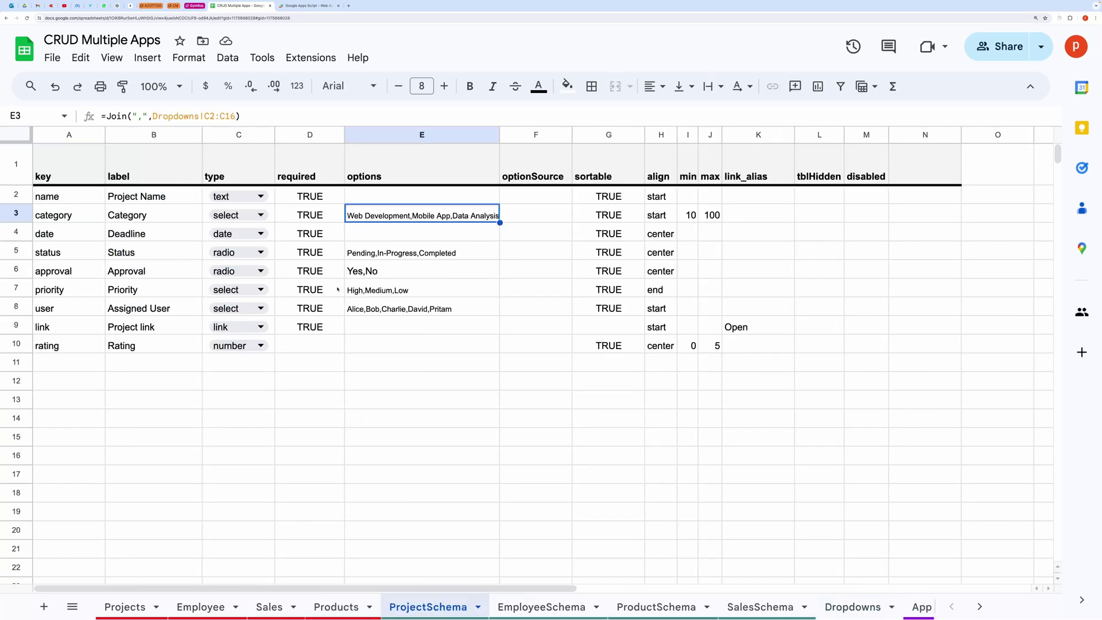
click(236, 117)
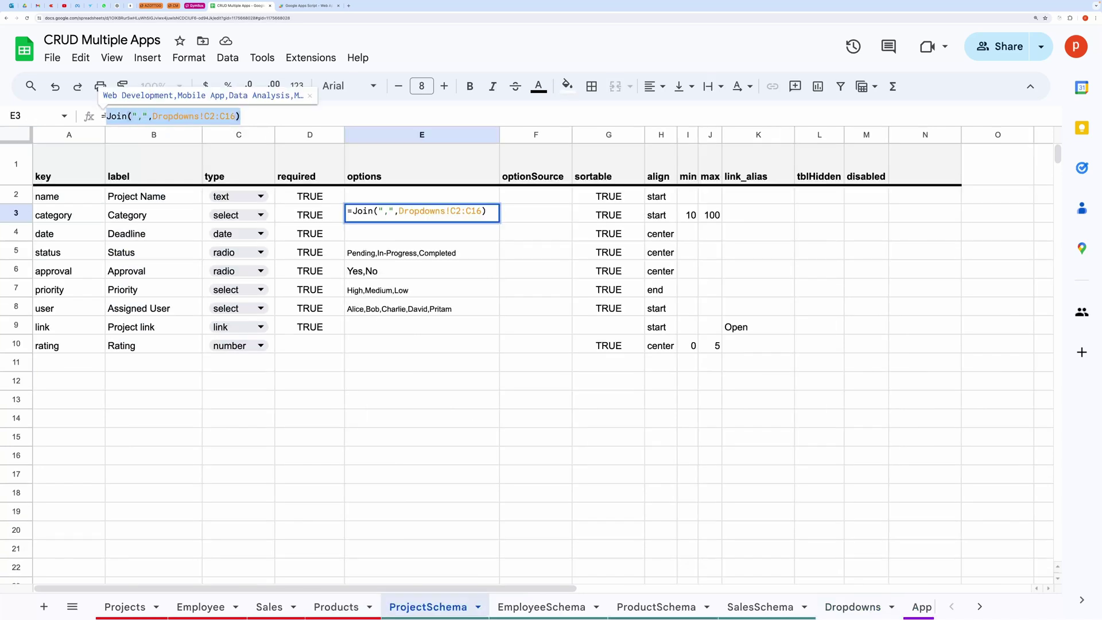
click(418, 350)
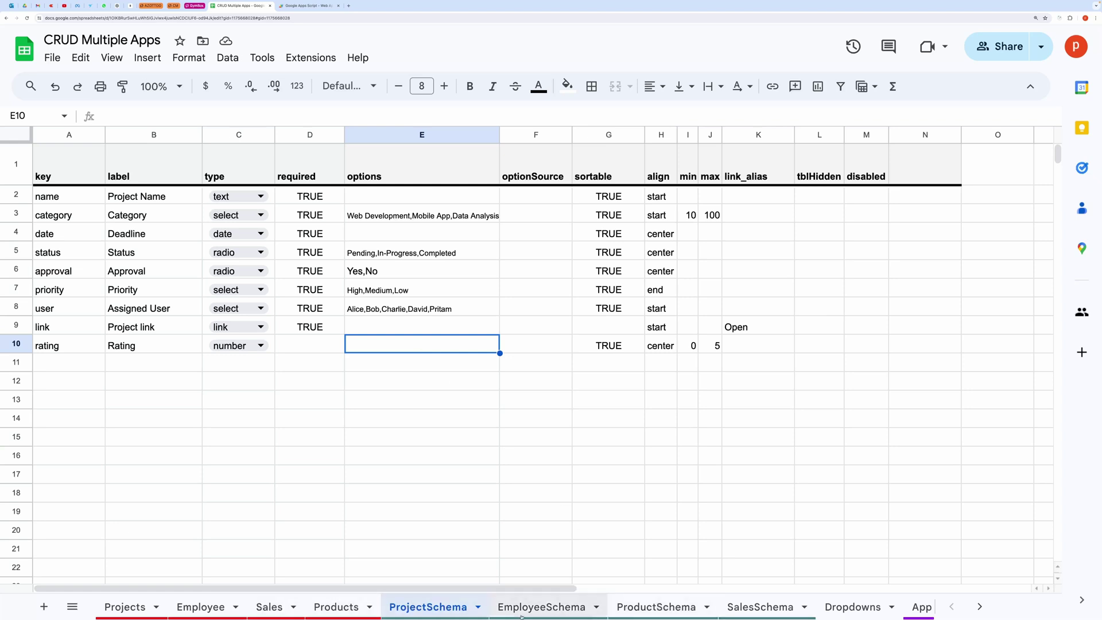
- In SalesSchema, inspect the Product row's type dropdown and its source=Products&key=Item option source
click(746, 606)
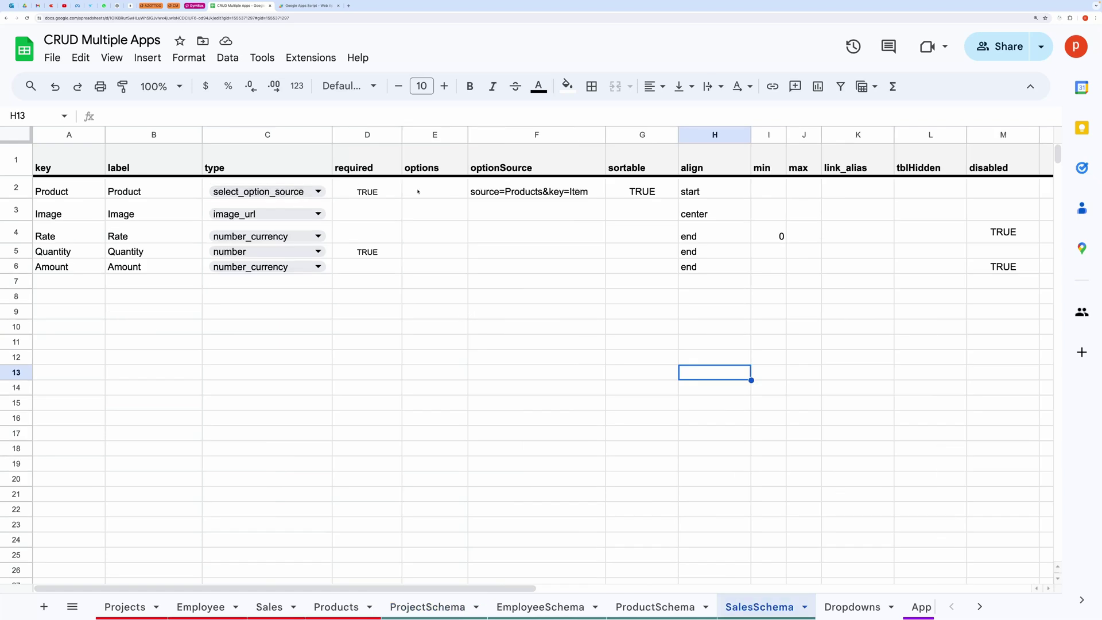
click(539, 191)
click(439, 230)
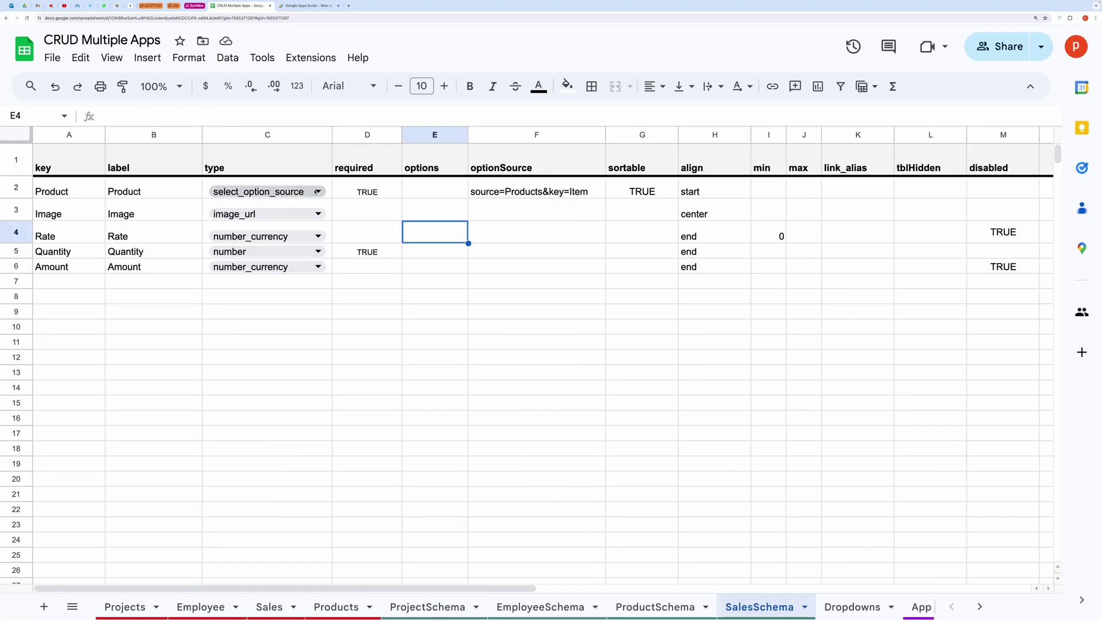
click(315, 192)
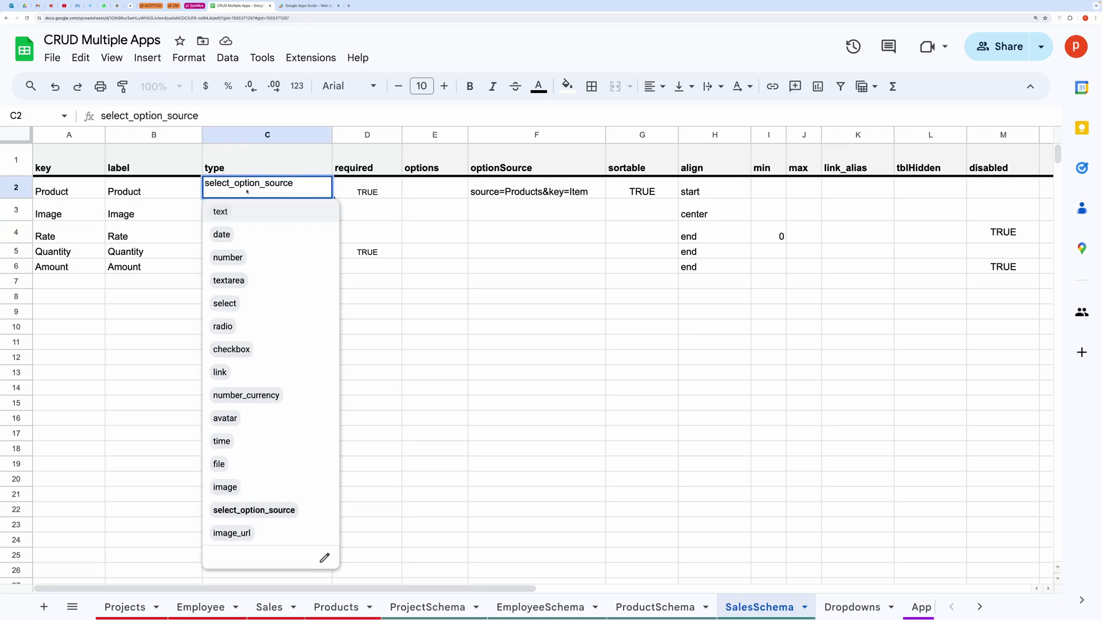
click(462, 230)
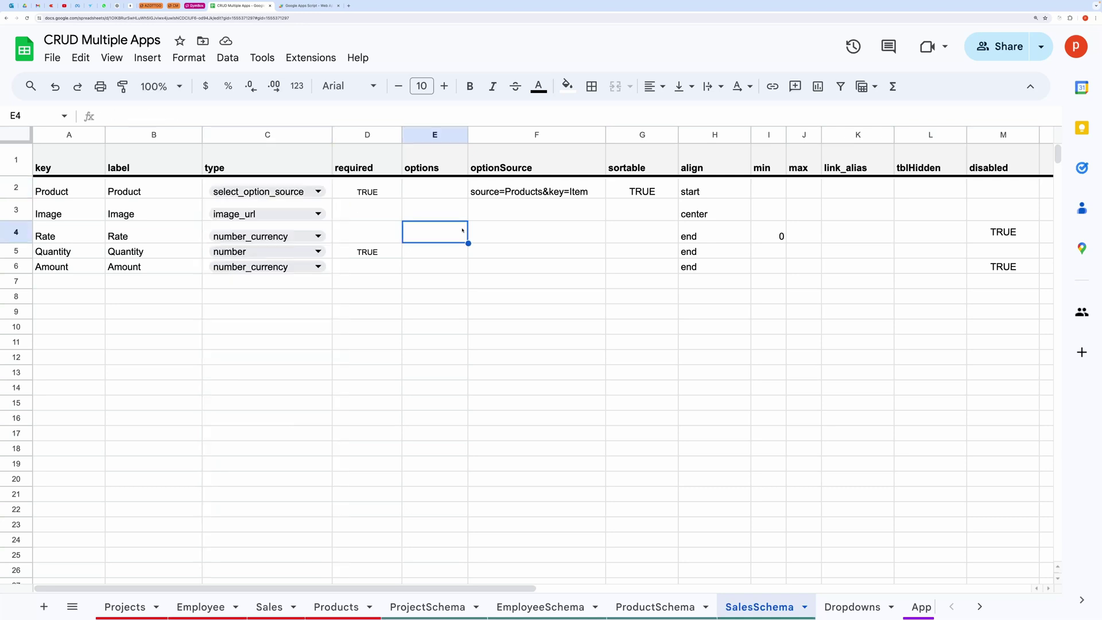
click(537, 191)
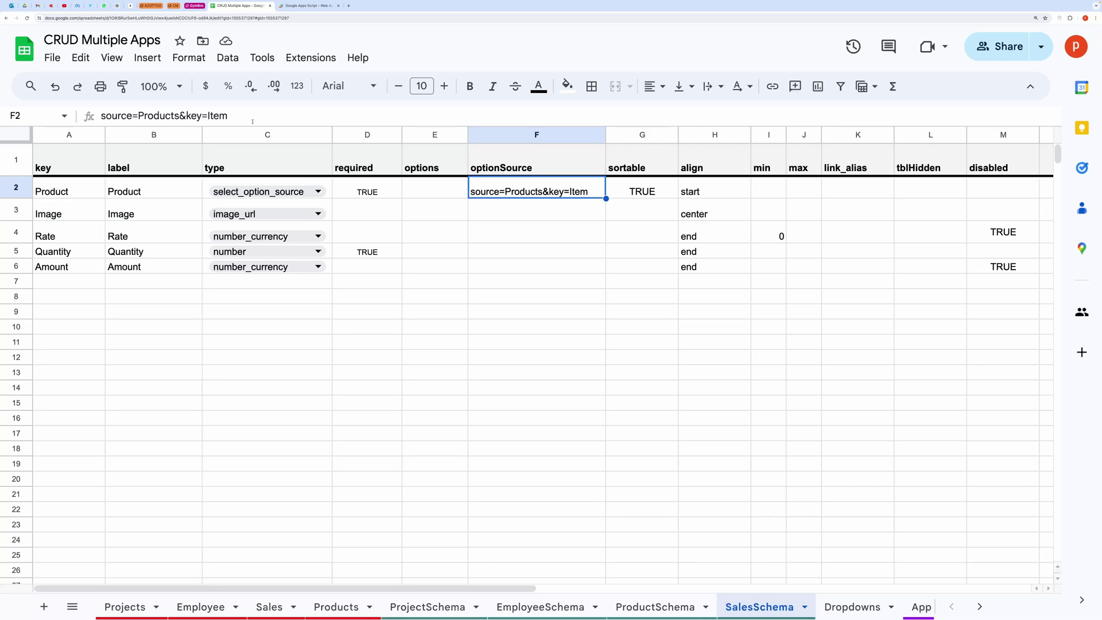
drag(228, 116, 101, 116)
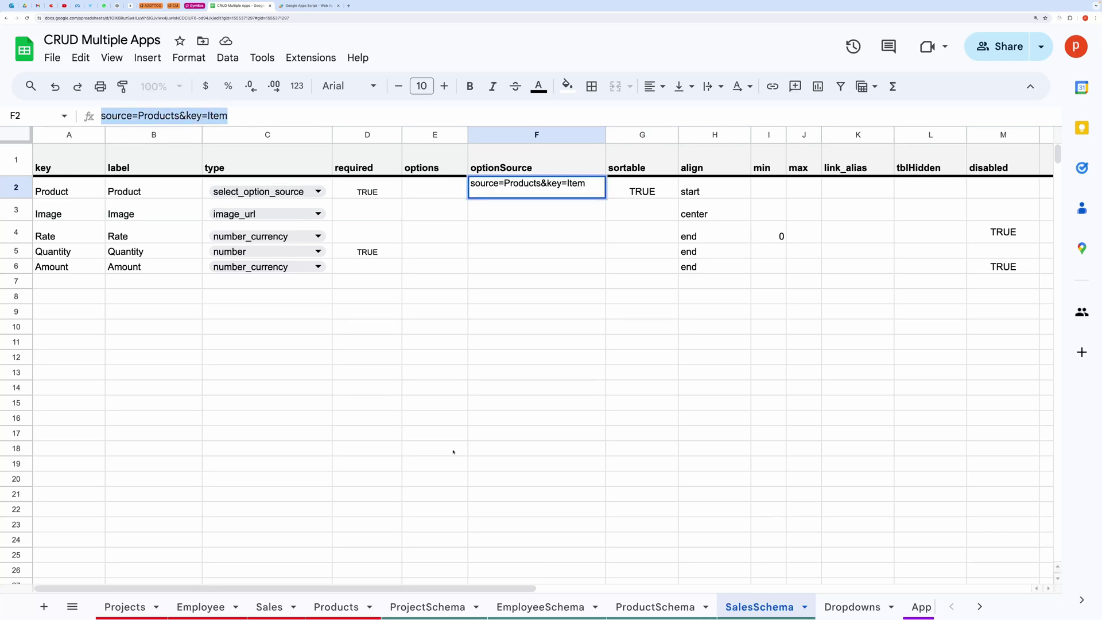
- Select the five item names and the whole Item column on the Products sheet
click(338, 610)
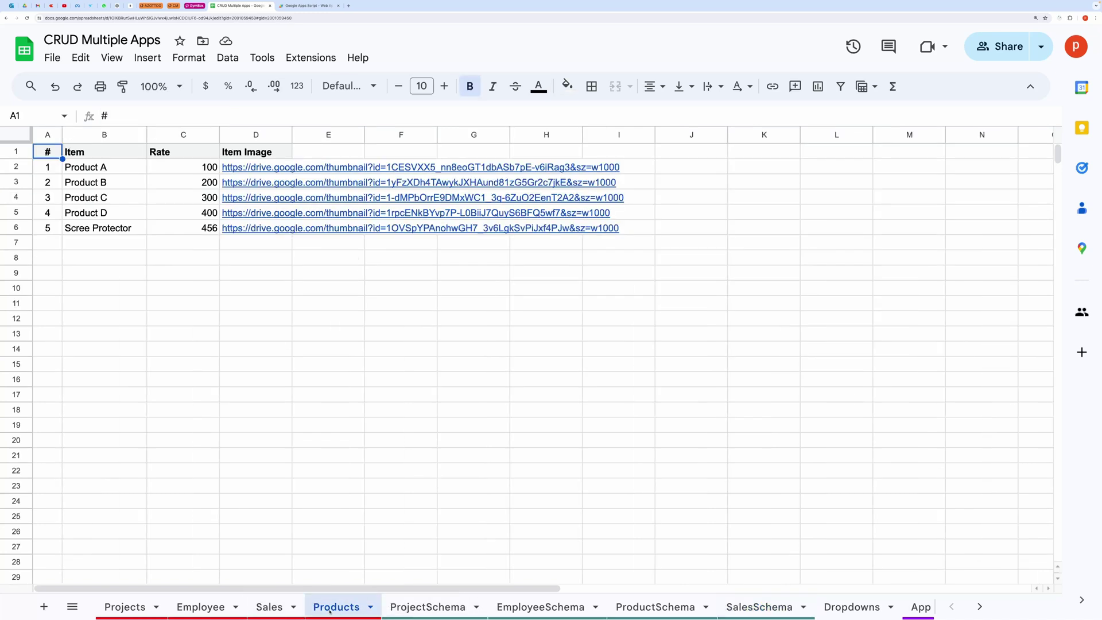
click(143, 151)
drag(114, 167, 110, 237)
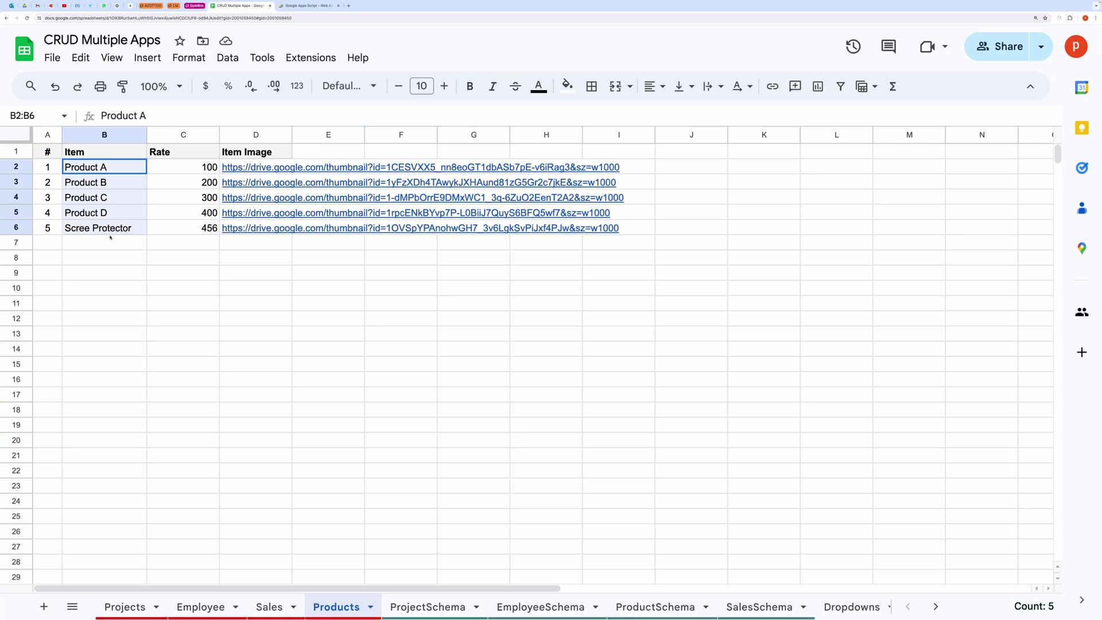
click(104, 134)
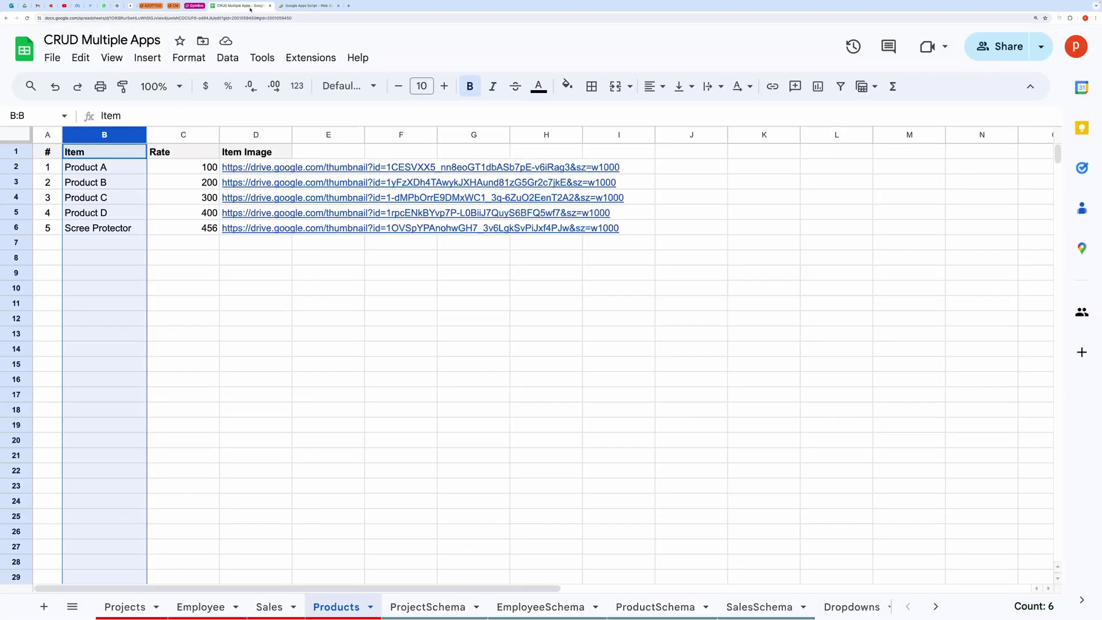
- Select ProjectSchema's sortable, align, min and max columns, then scroll the sheet tabs right
click(427, 606)
click(602, 134)
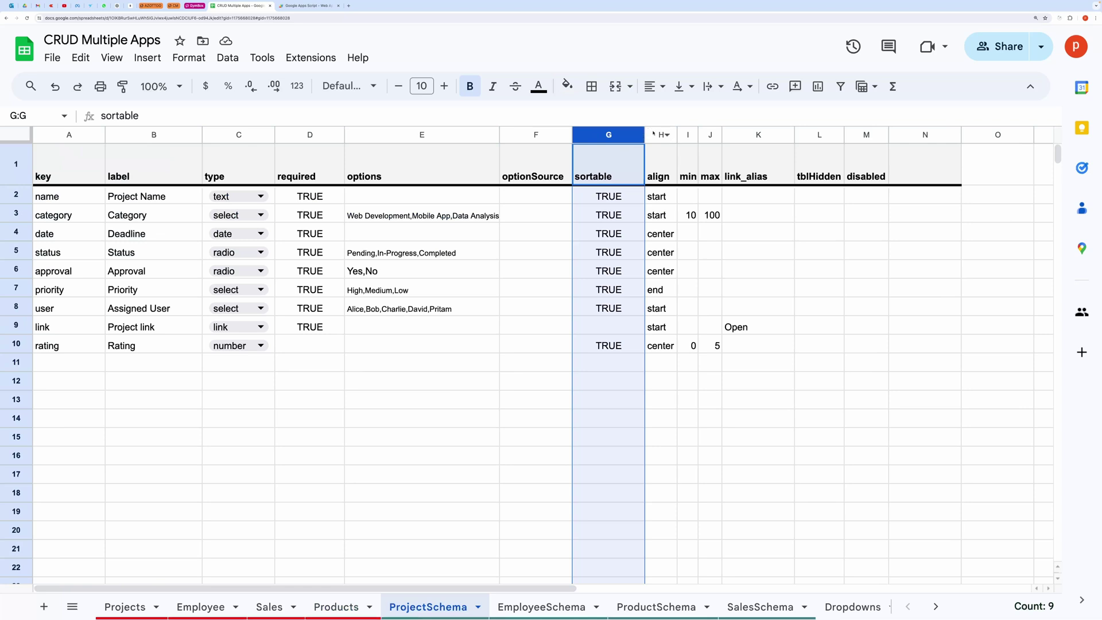
click(653, 133)
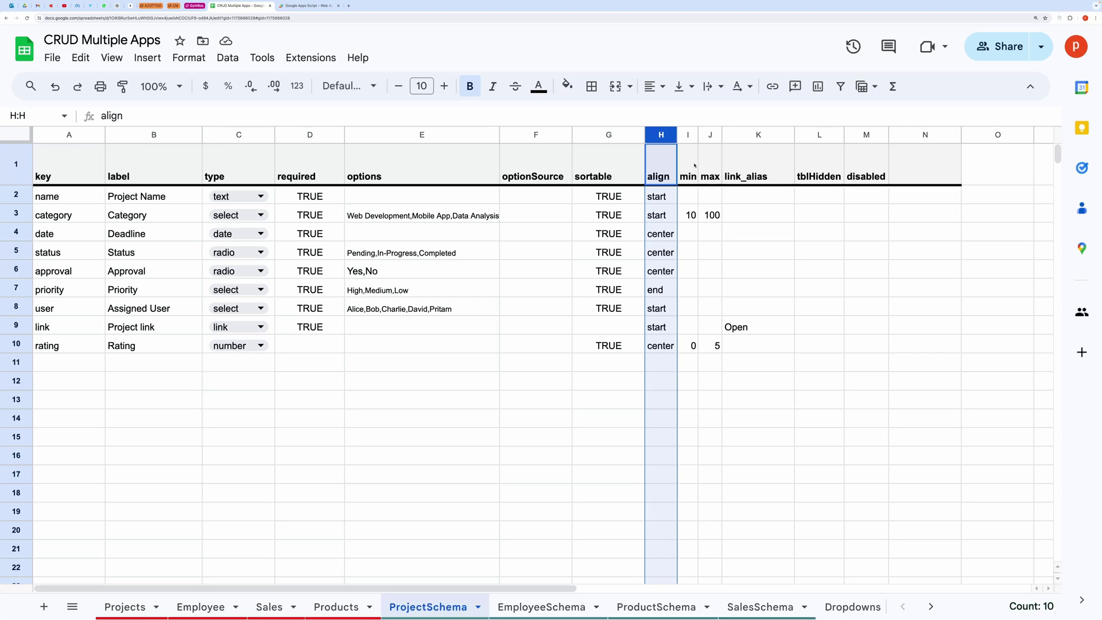
click(694, 135)
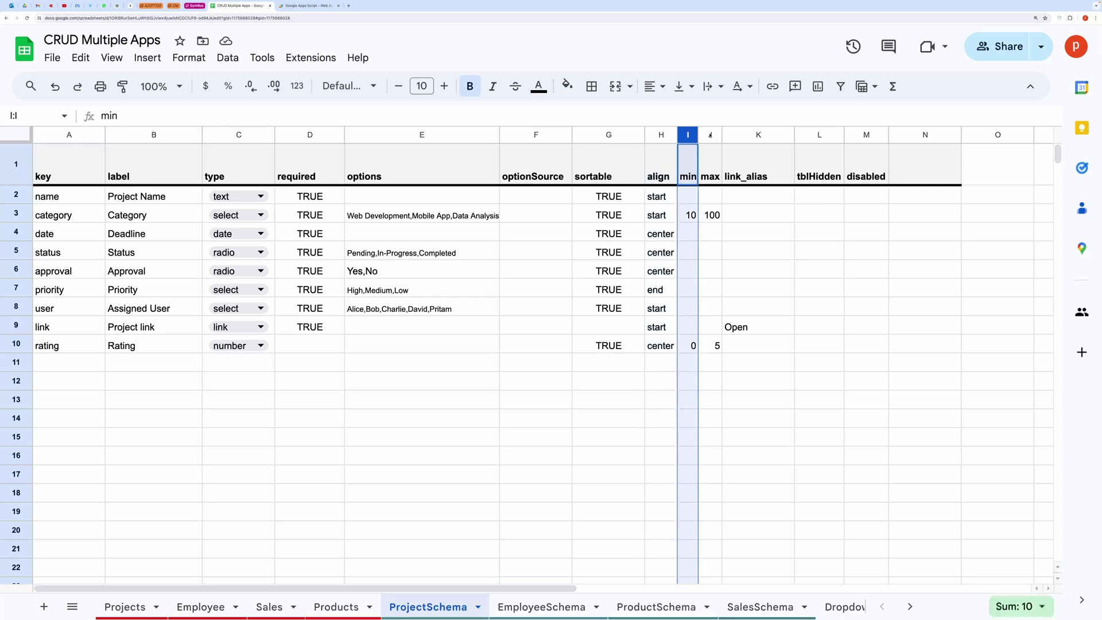
click(710, 135)
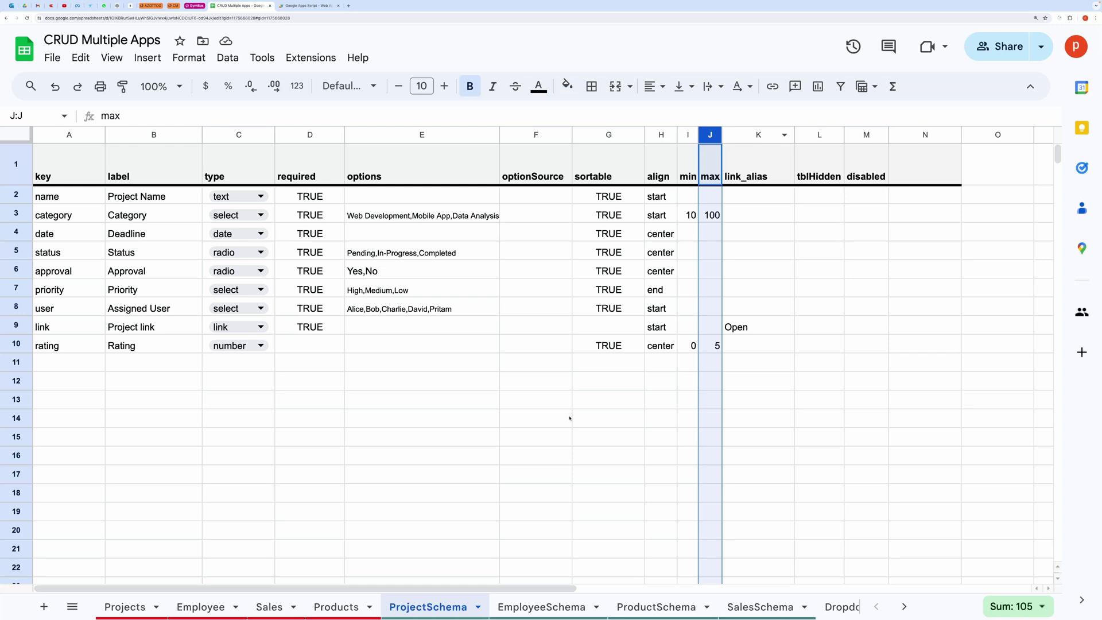
click(904, 606)
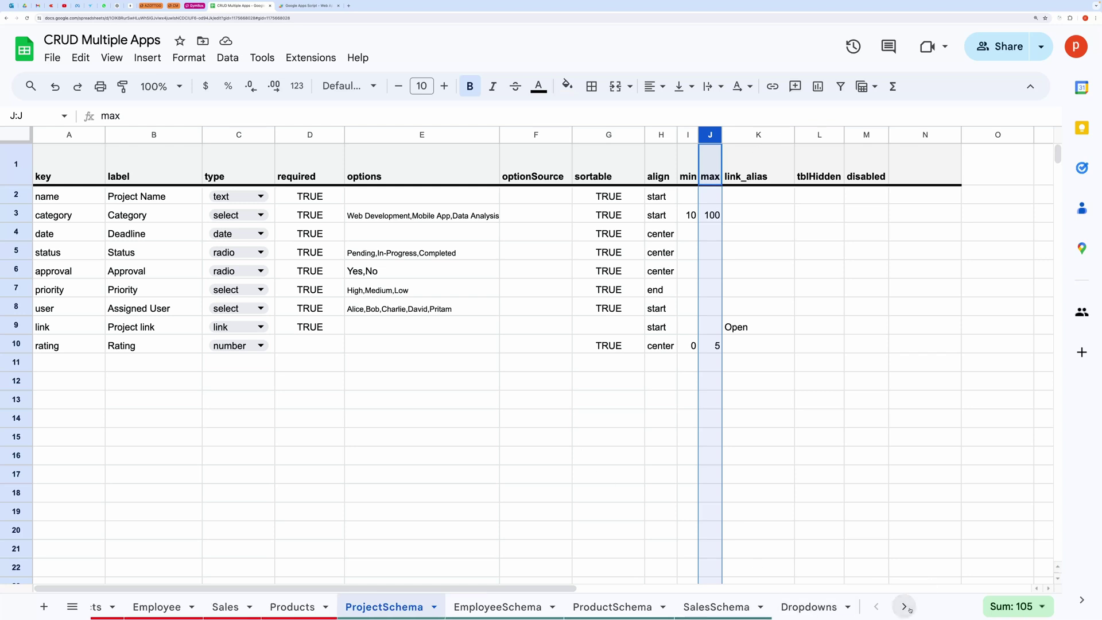
- On App Settings, select the AppName entries in rows 2–5 and the Locale and Currency headers
click(903, 607)
click(815, 608)
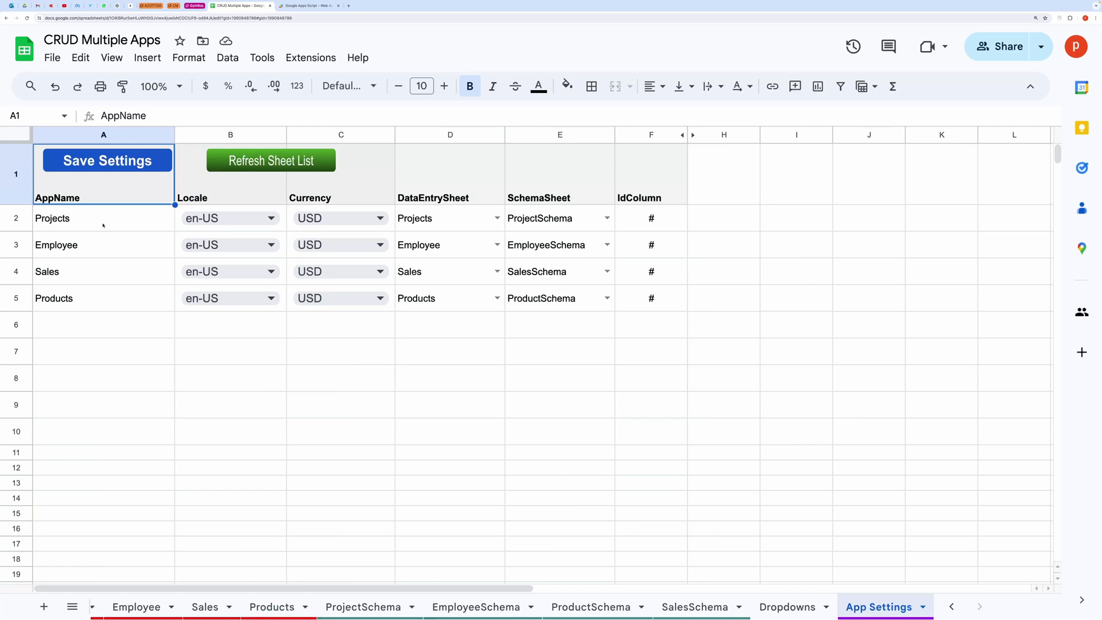
drag(104, 225, 92, 313)
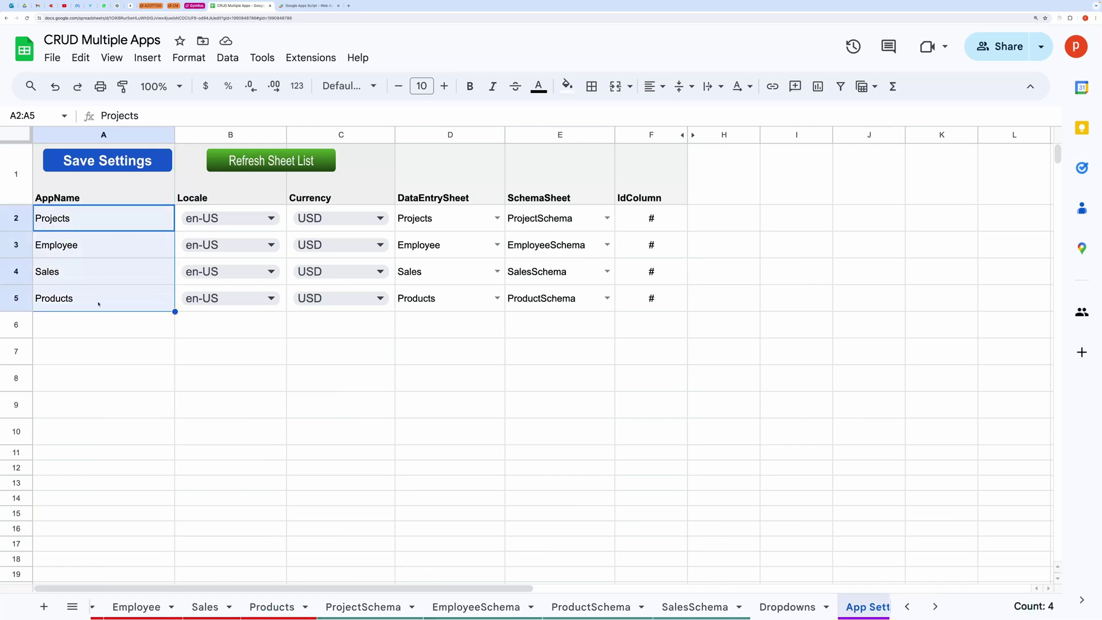
click(264, 194)
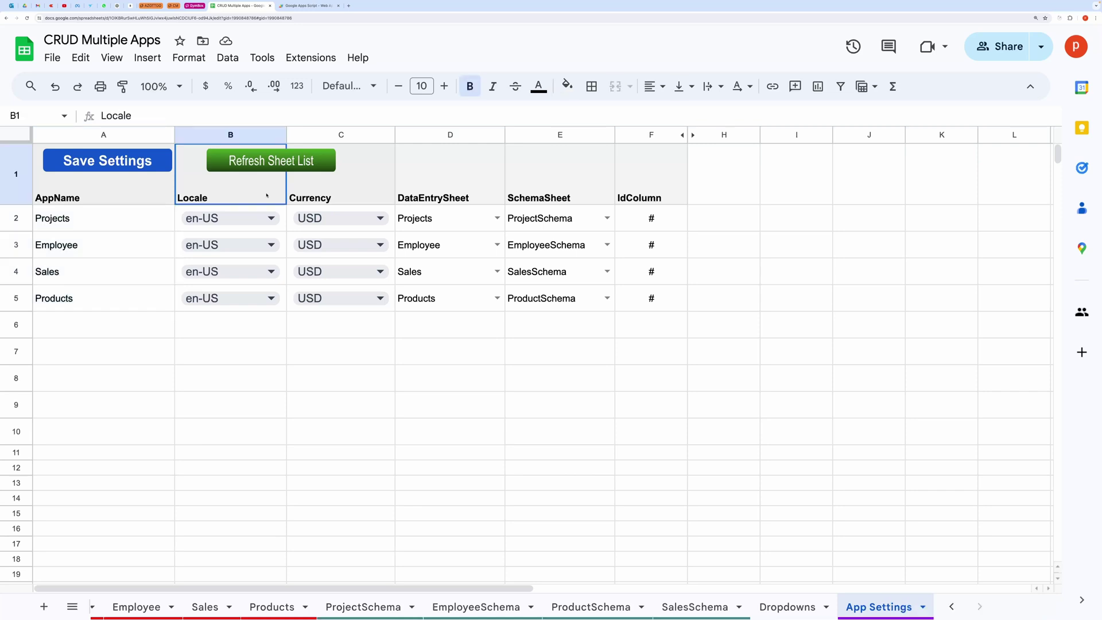
drag(266, 195, 351, 198)
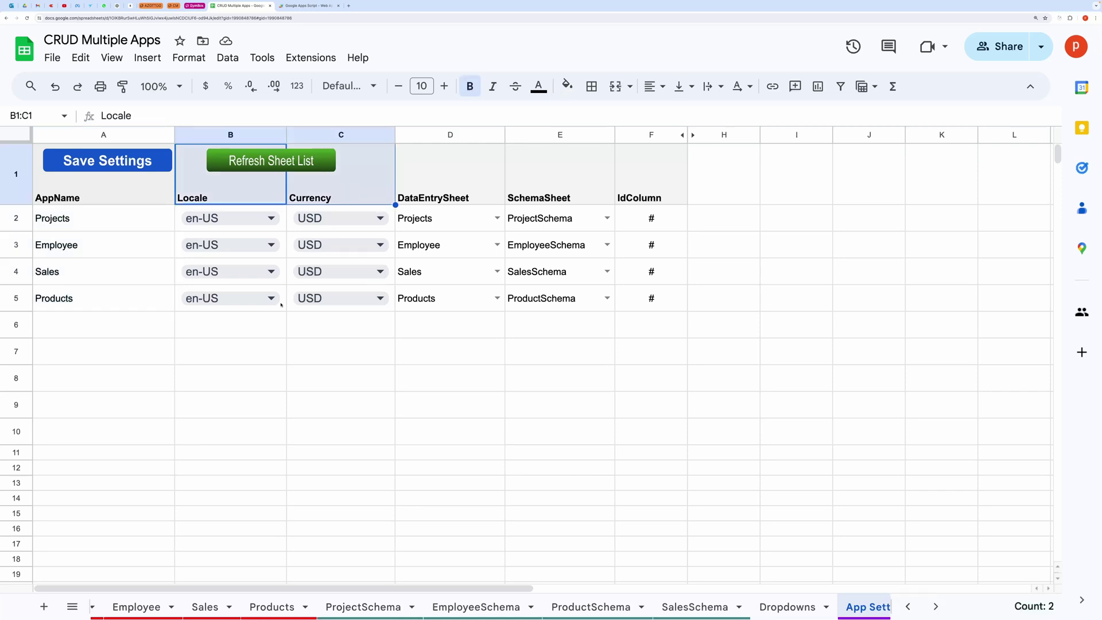
click(258, 343)
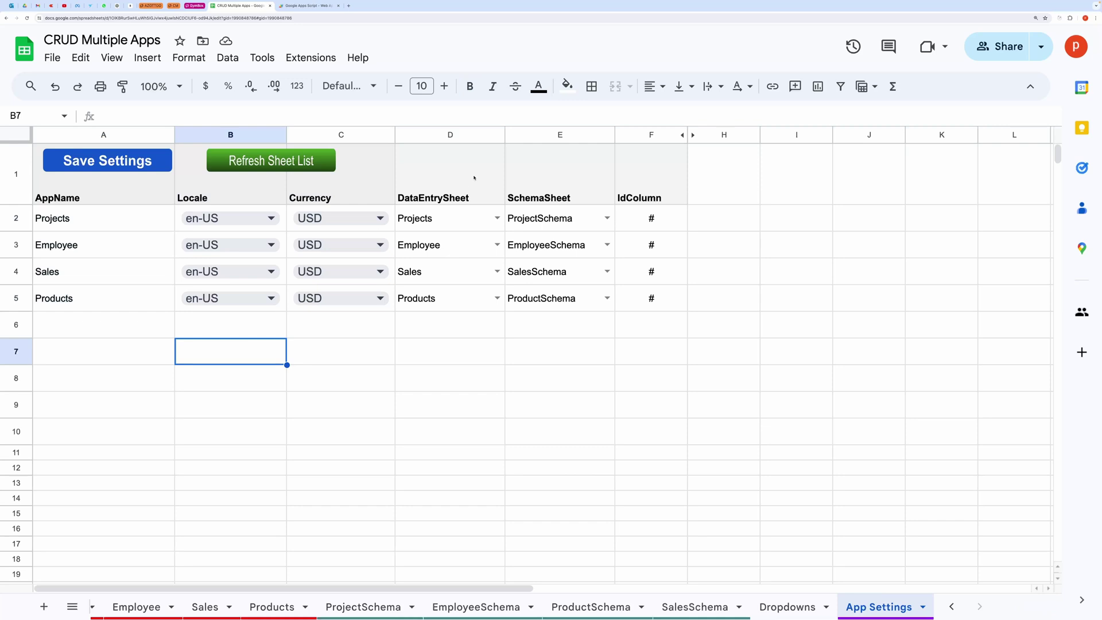
- Review the DataEntrySheet, SchemaSheet and IdColumn settings, then return to the web app's Employee table
click(451, 134)
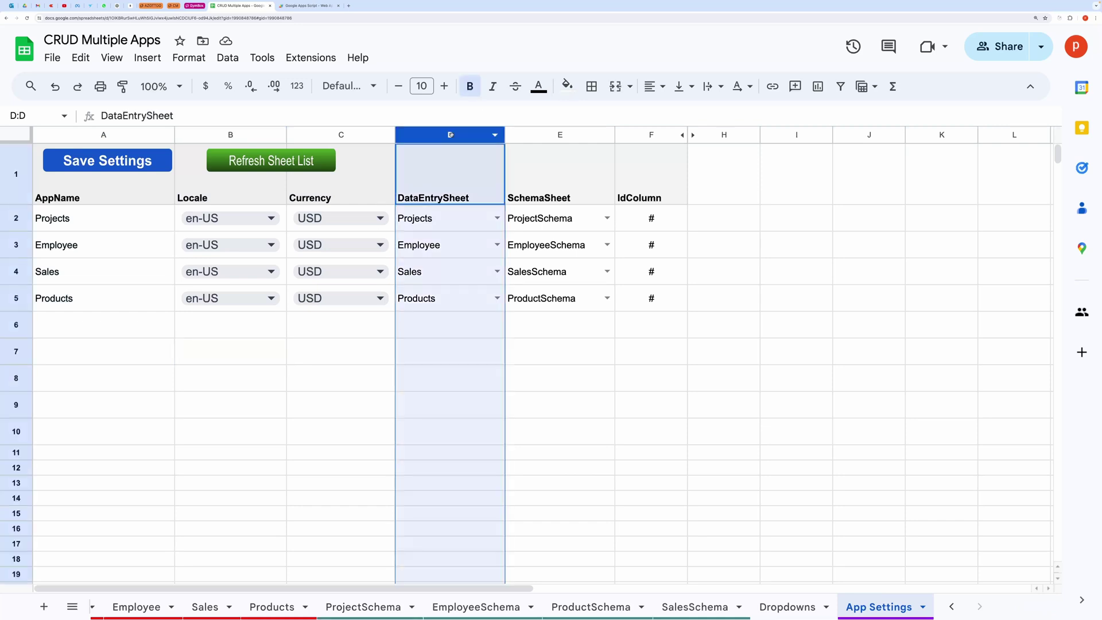
click(545, 135)
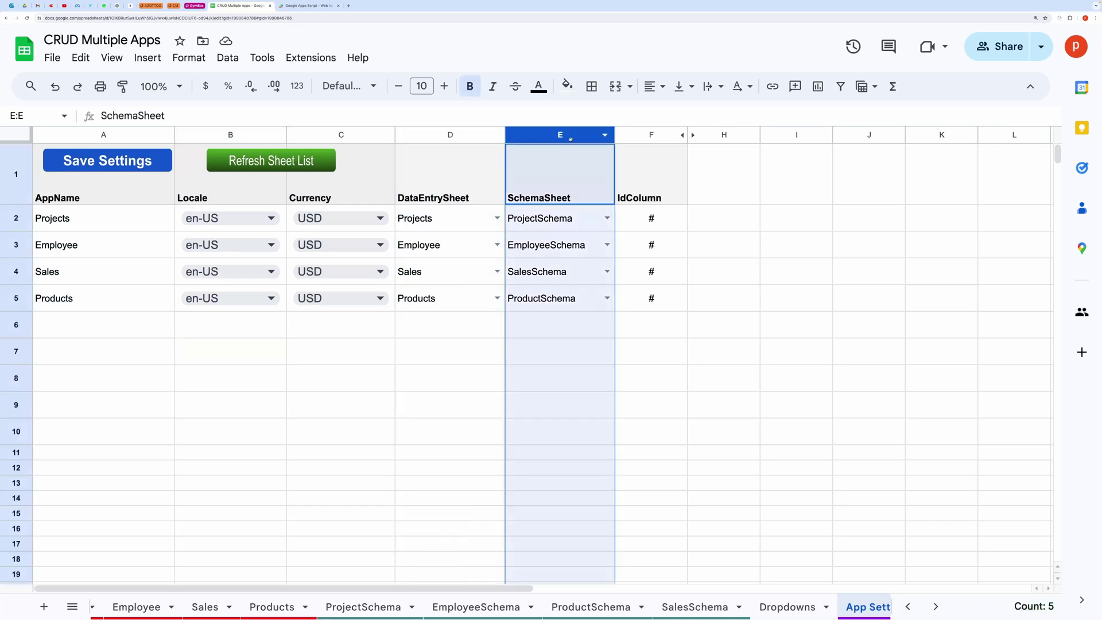
click(651, 134)
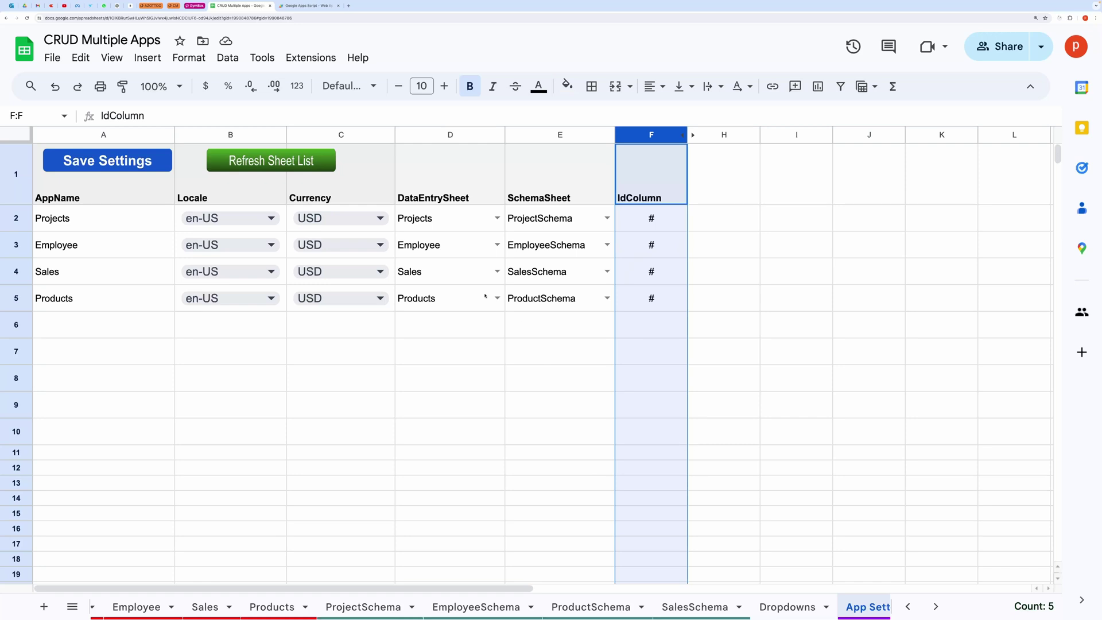
click(352, 166)
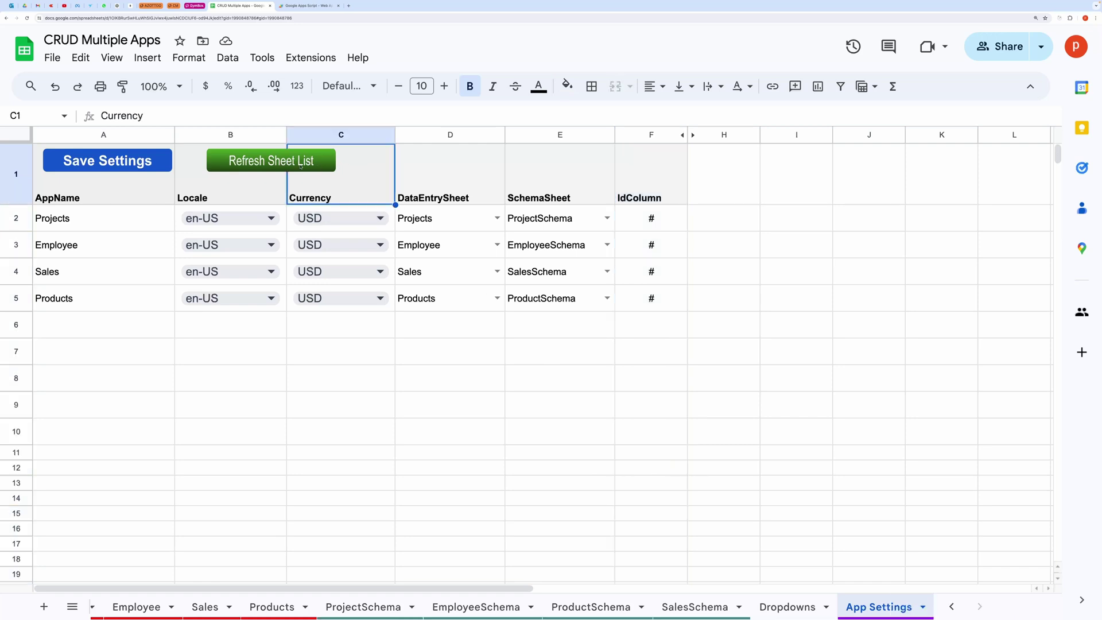
click(585, 247)
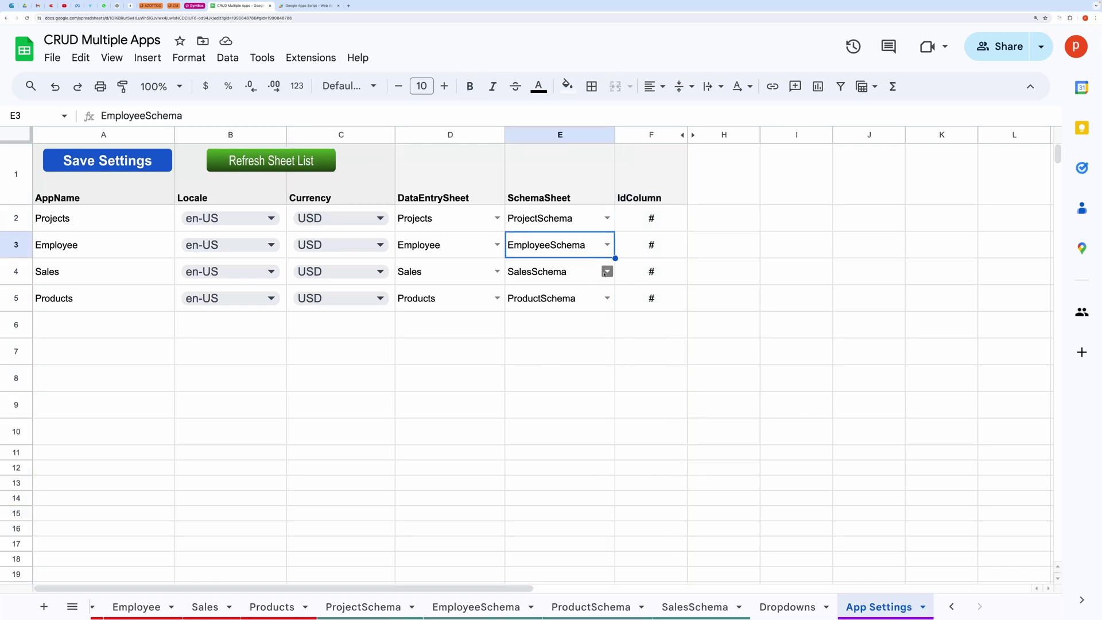
click(606, 271)
click(450, 350)
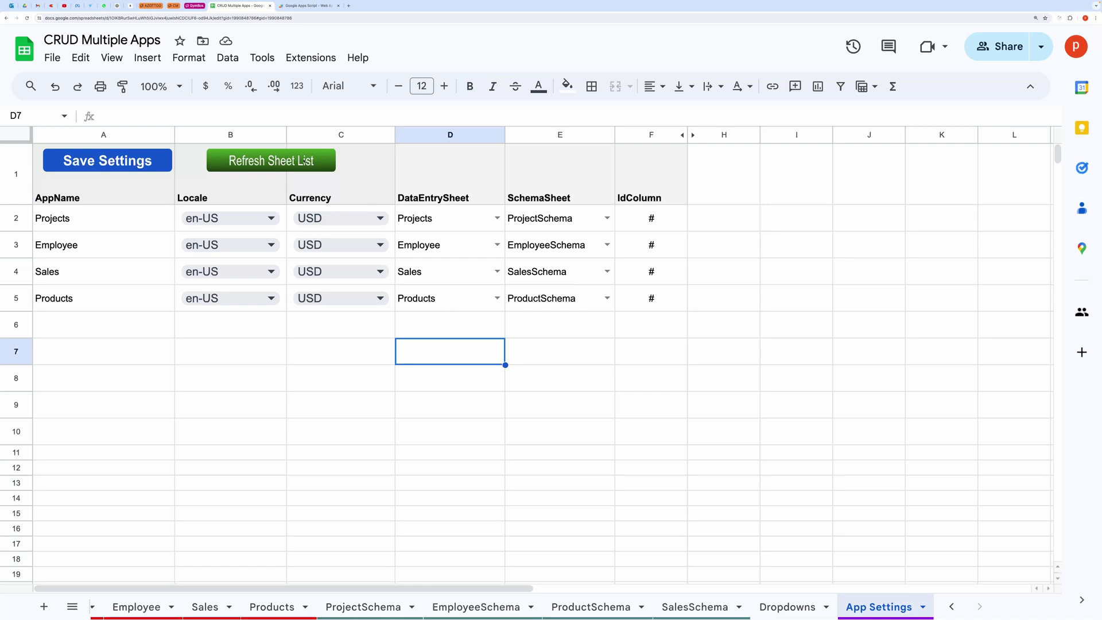
click(496, 184)
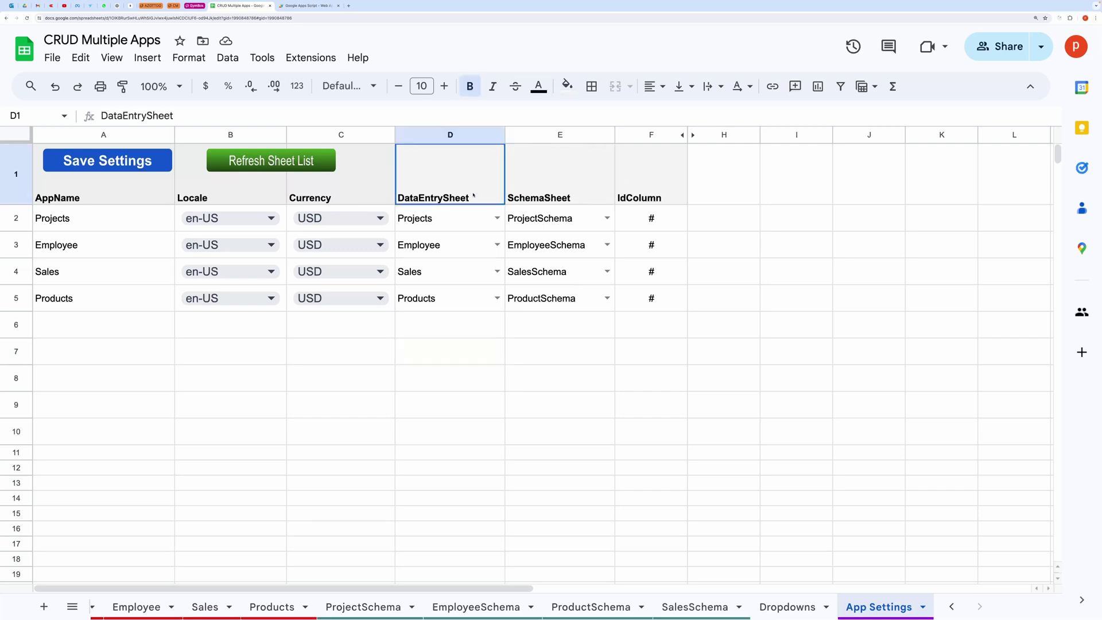
click(656, 182)
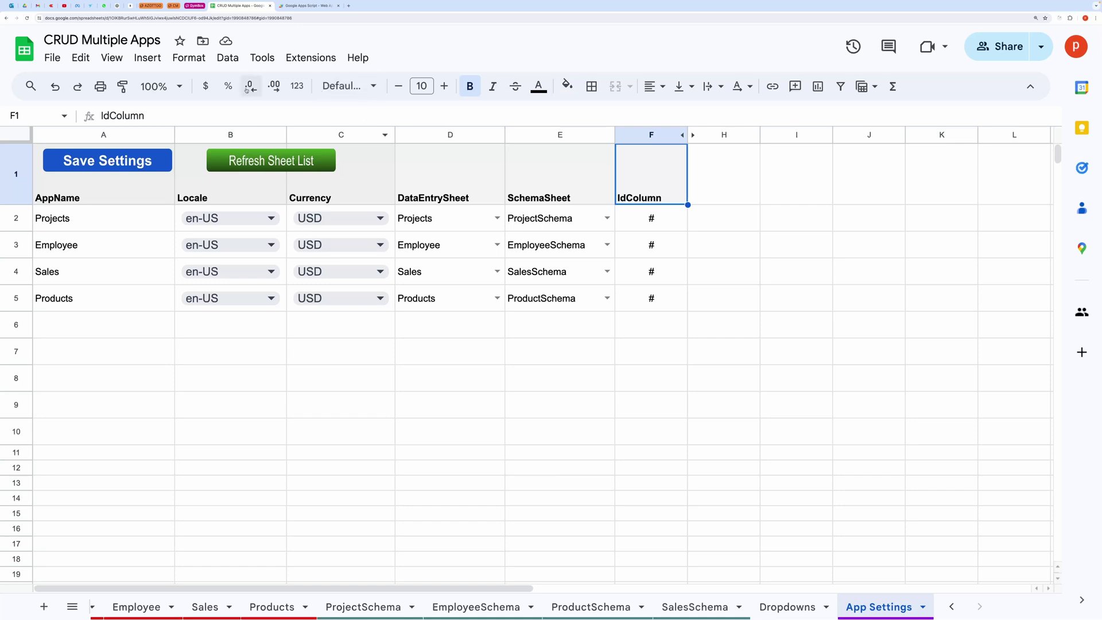
key(ctrl+Tab)
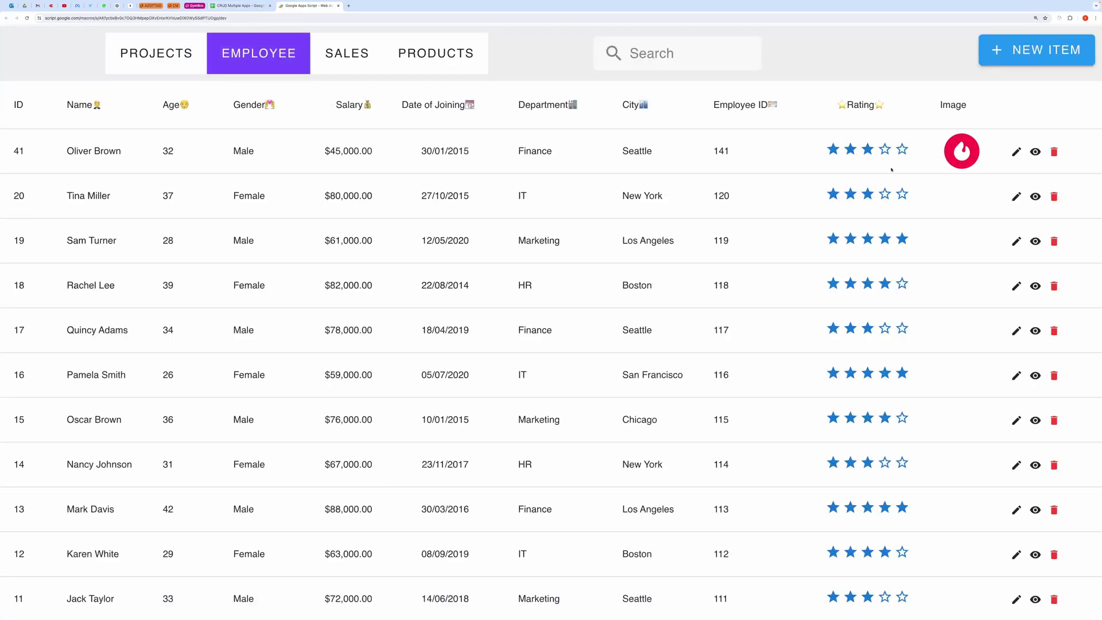
- Show the web app's Projects table, listing Project Q (ID 20) down to Project G
scroll(612, 215, down, 8)
scroll(846, 359, up, 6)
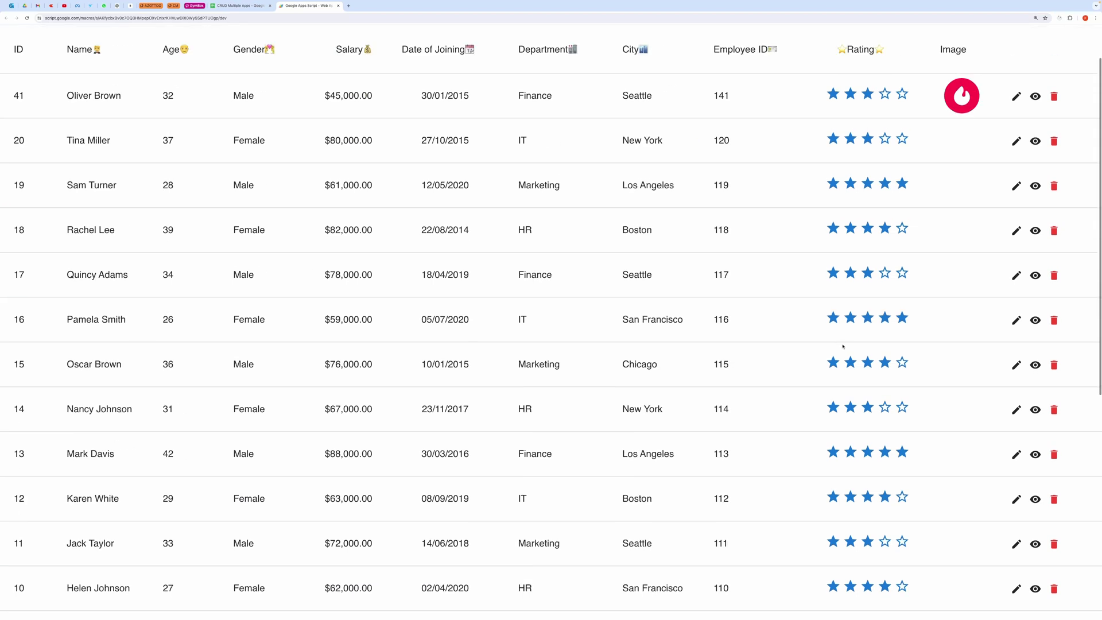
scroll(842, 346, up, 1)
click(159, 56)
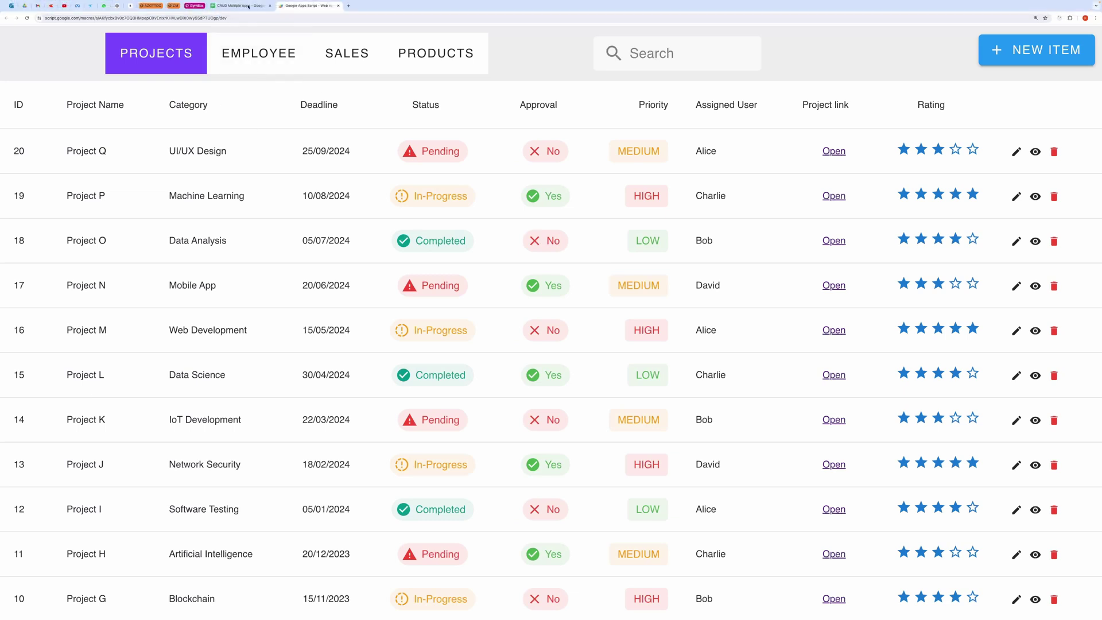
click(241, 5)
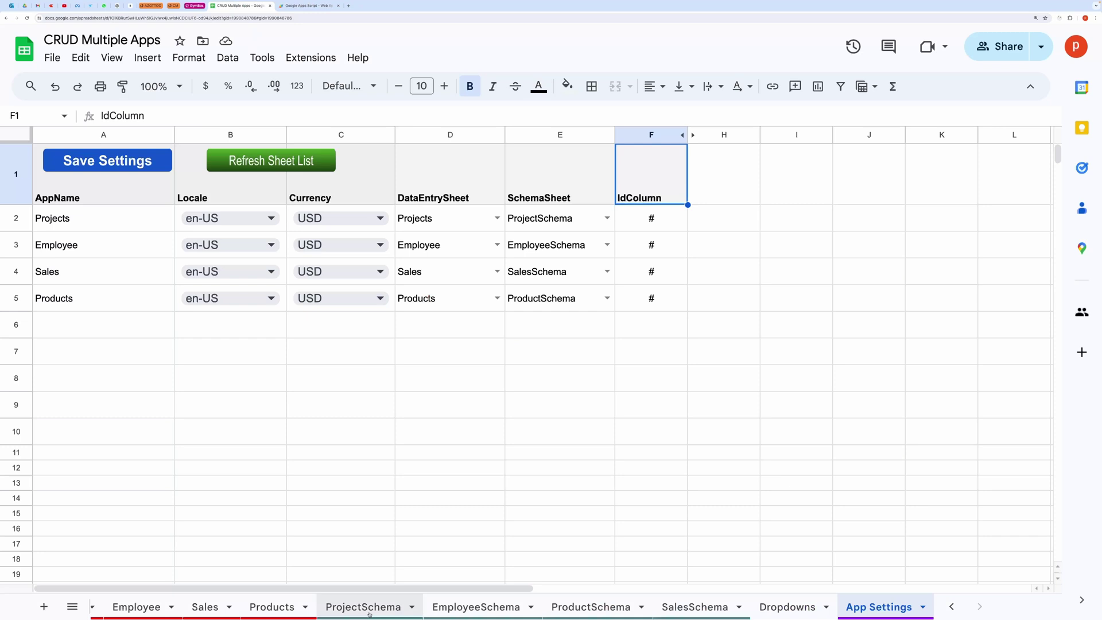
click(352, 604)
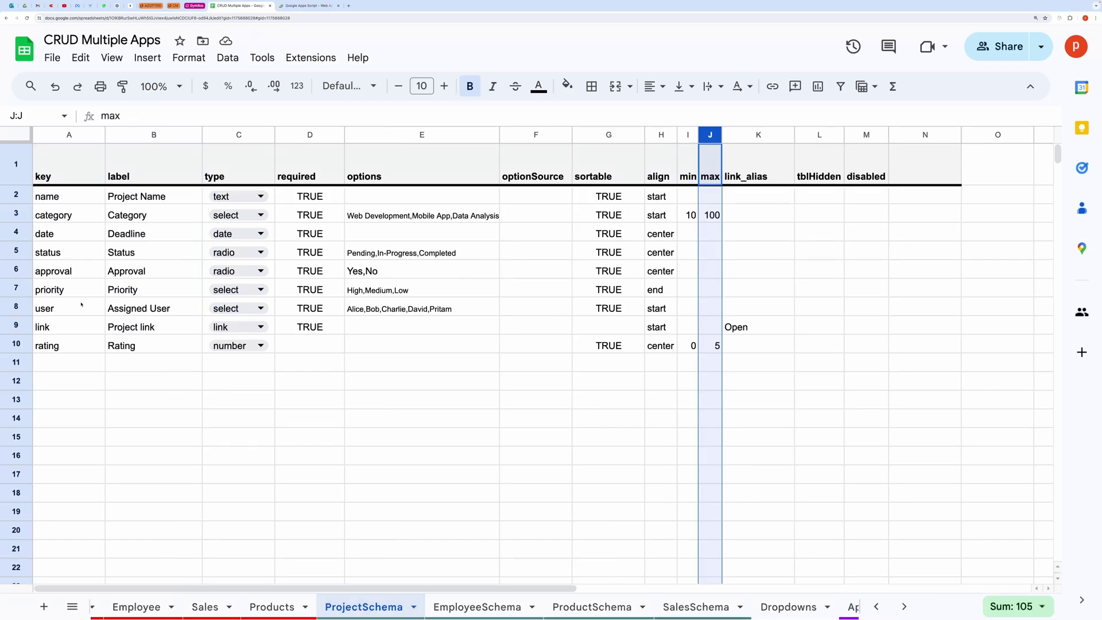
click(66, 346)
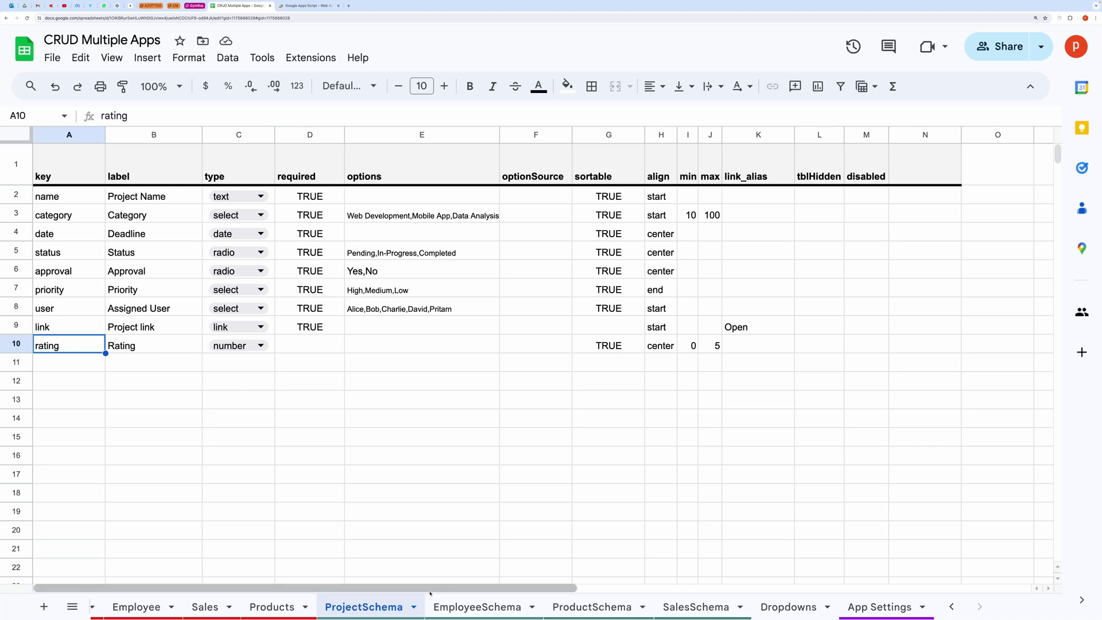
click(471, 607)
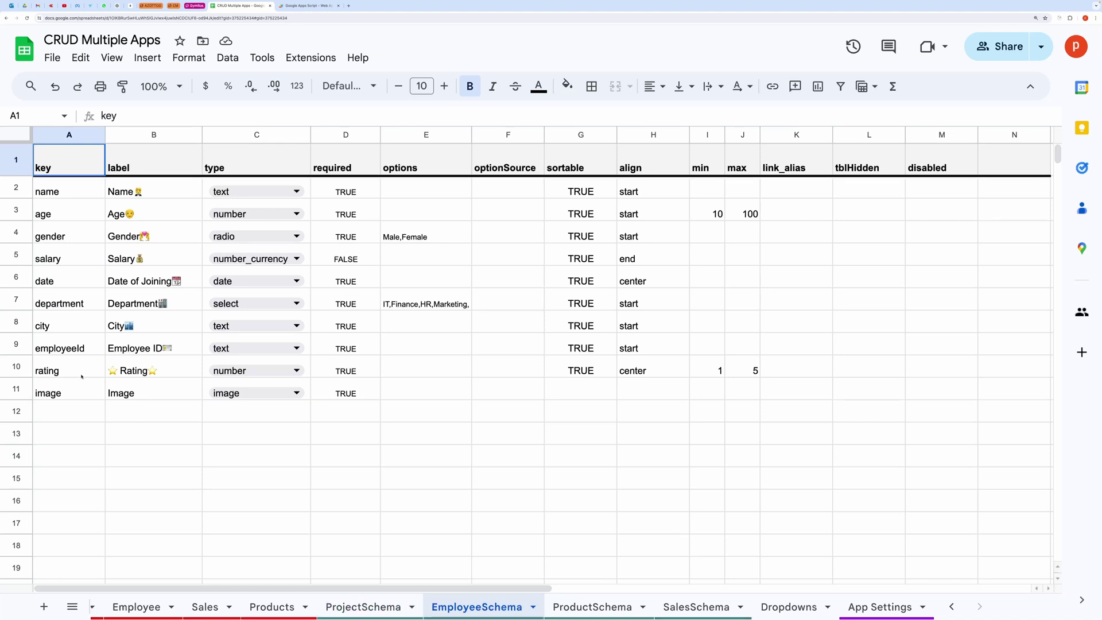
click(74, 370)
click(75, 384)
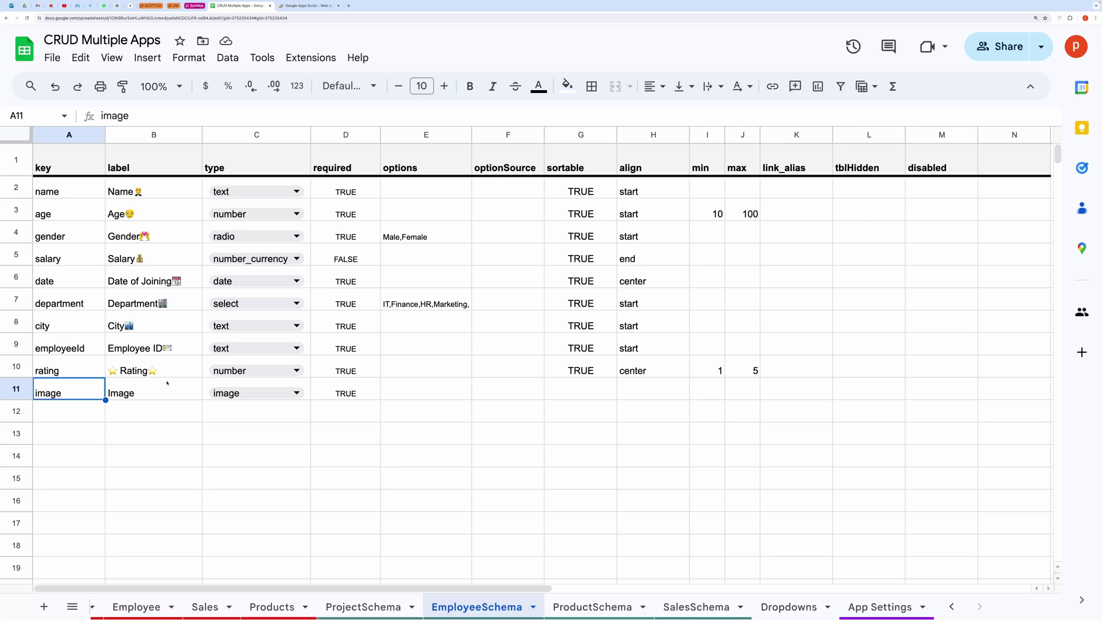
click(893, 606)
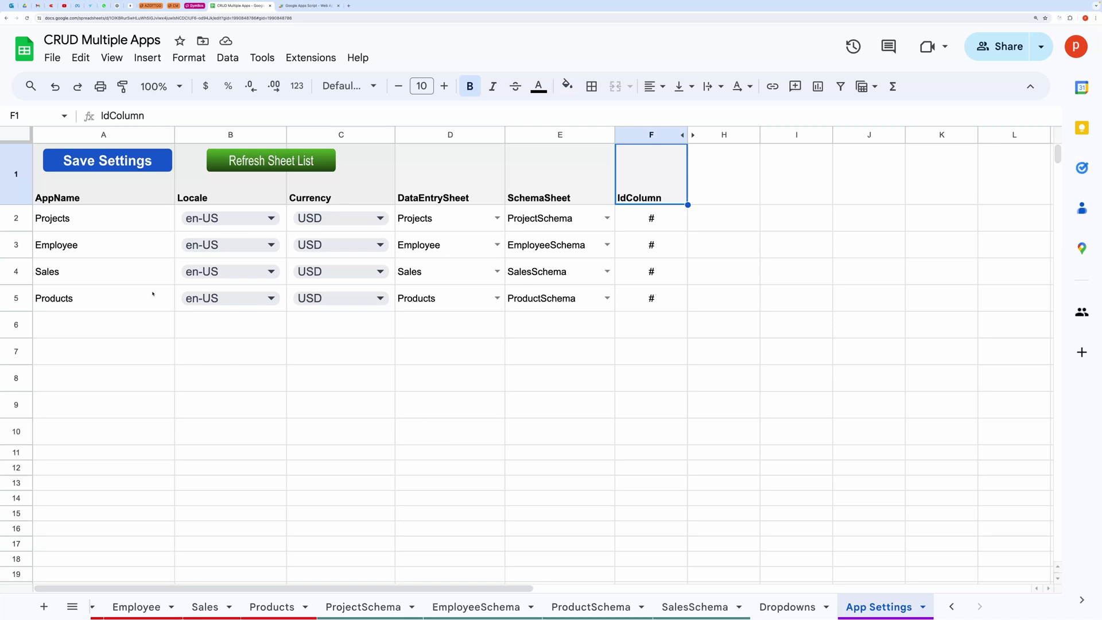
- Create 'Copy of CRUD Multiple Apps' and open its Apps Script project showing Backend.gs
click(52, 57)
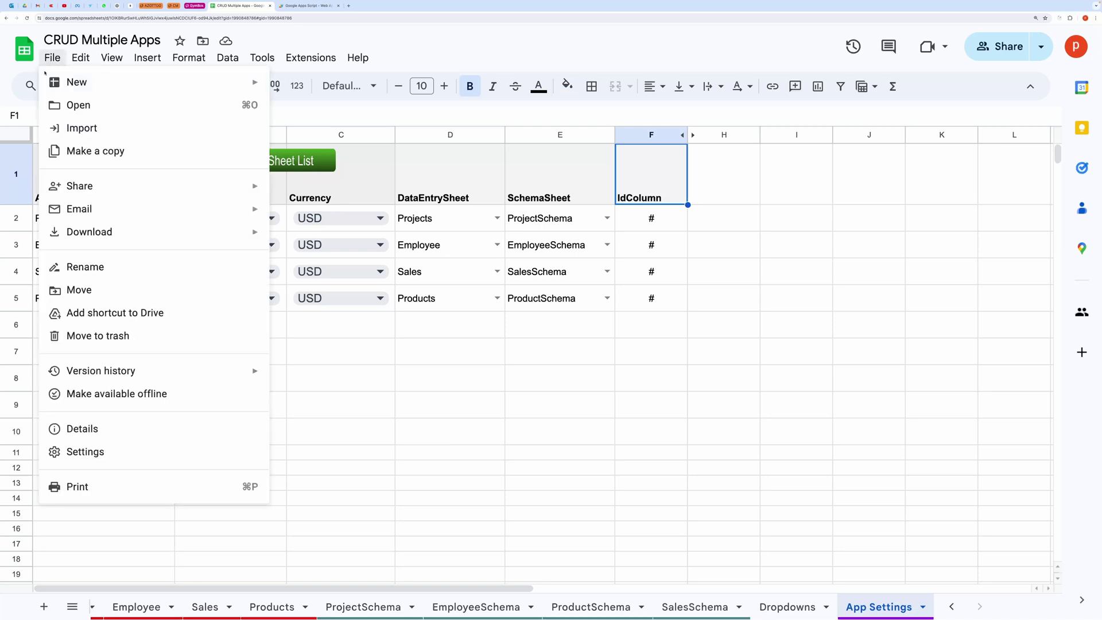
click(115, 151)
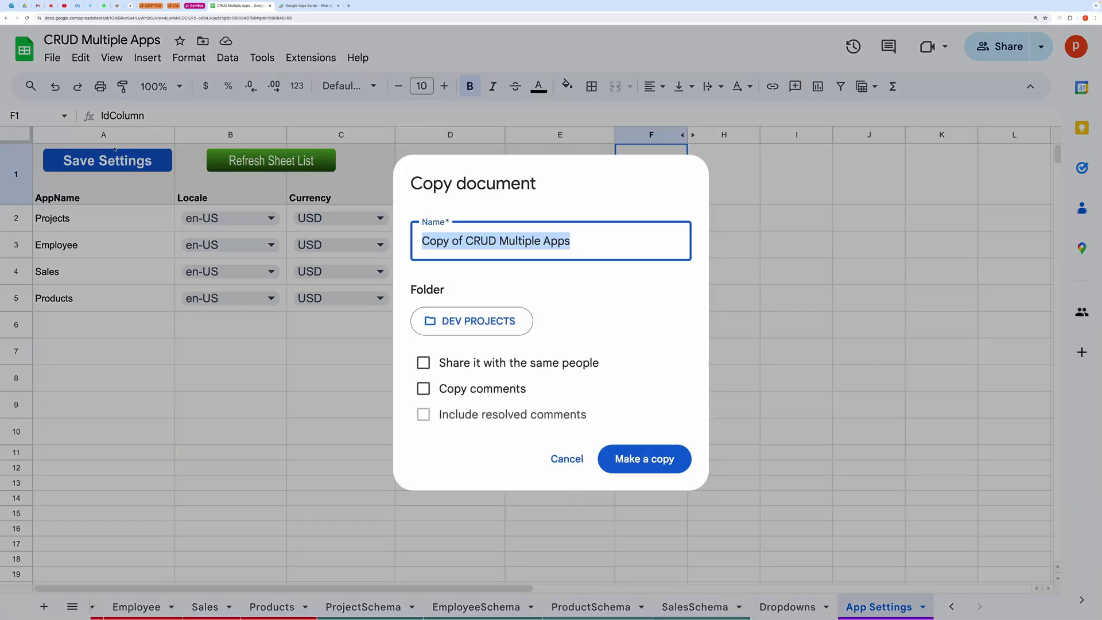
triple_click(571, 453)
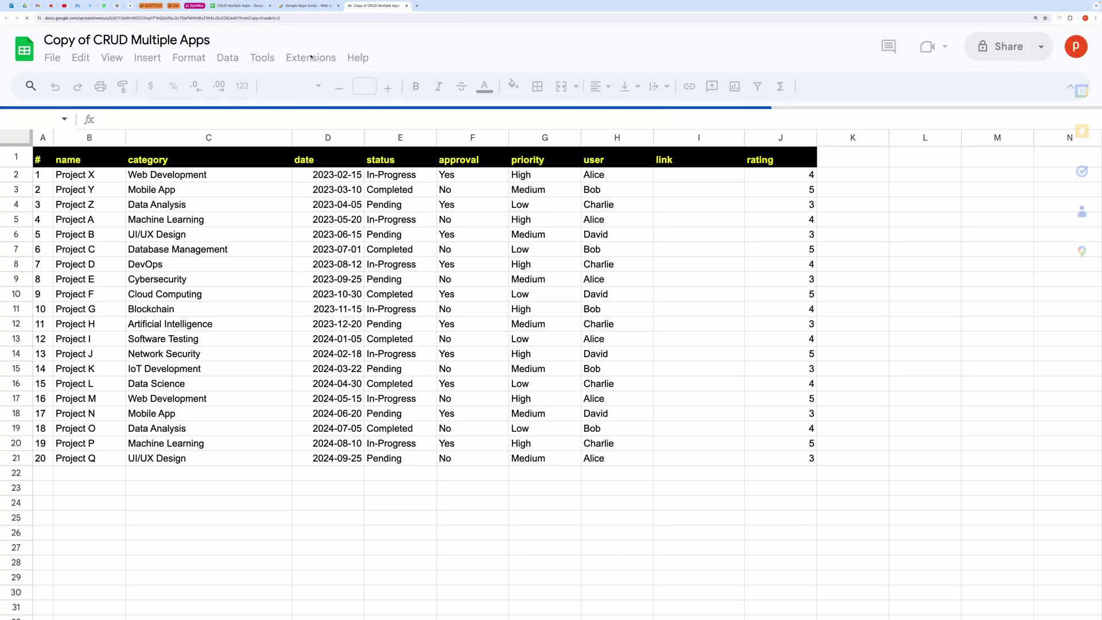
click(311, 57)
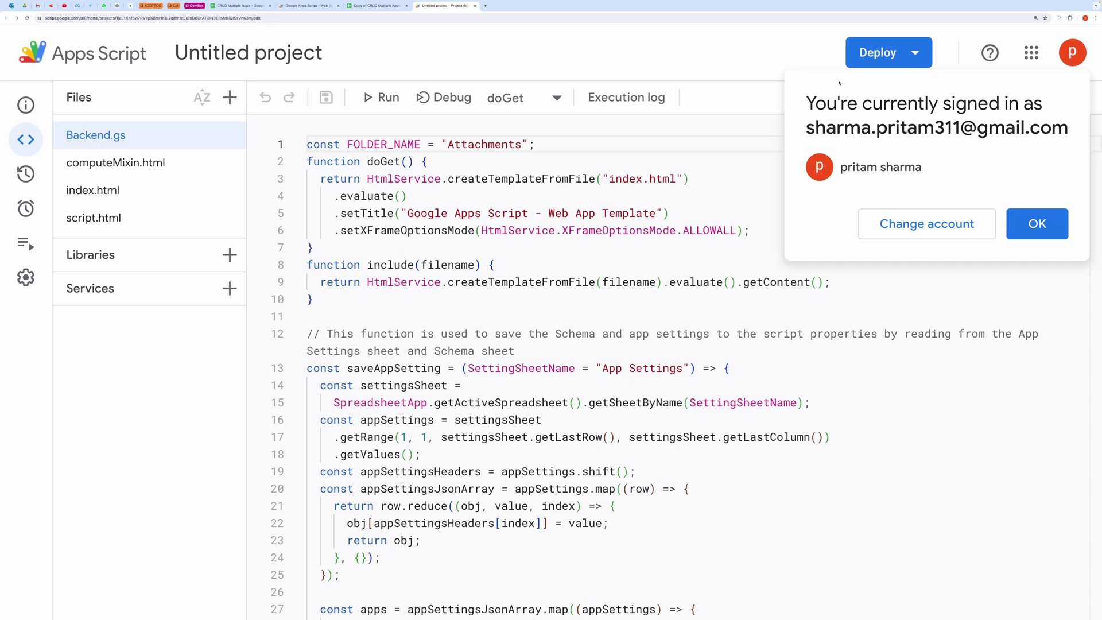
- Deploy a new web app version described 'v-1' with access set to Only myself
click(1037, 224)
click(884, 52)
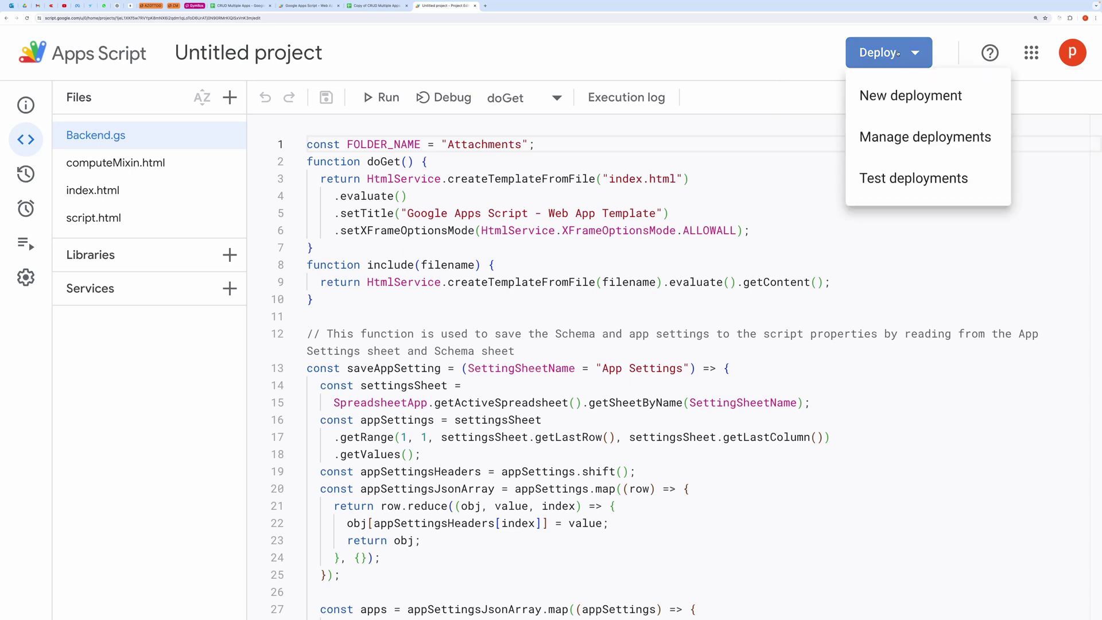
click(899, 97)
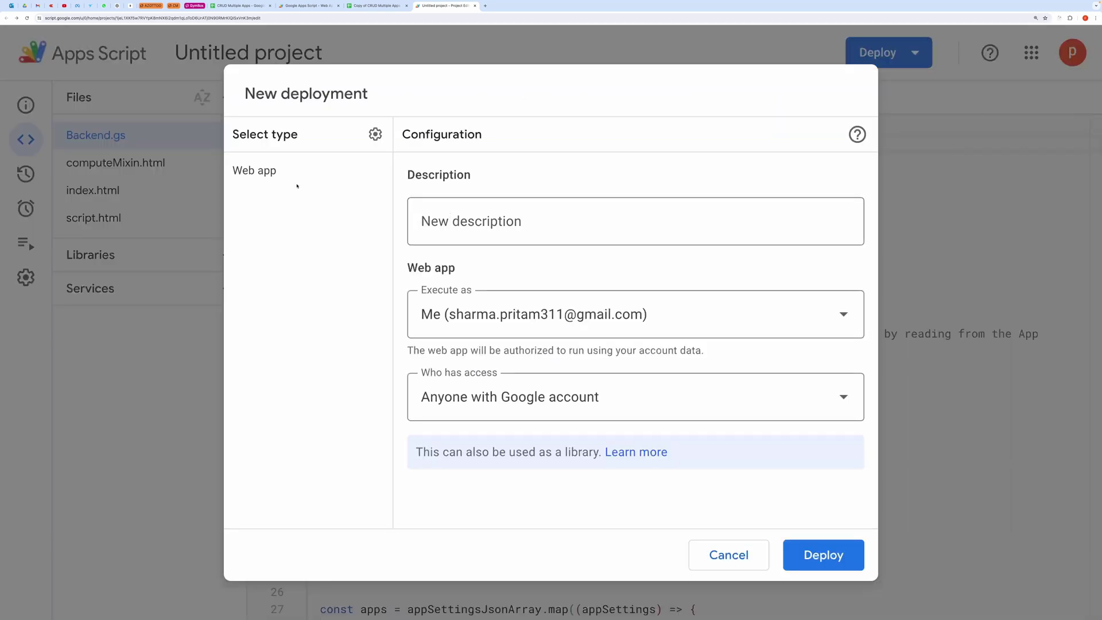
click(497, 214)
text(v)
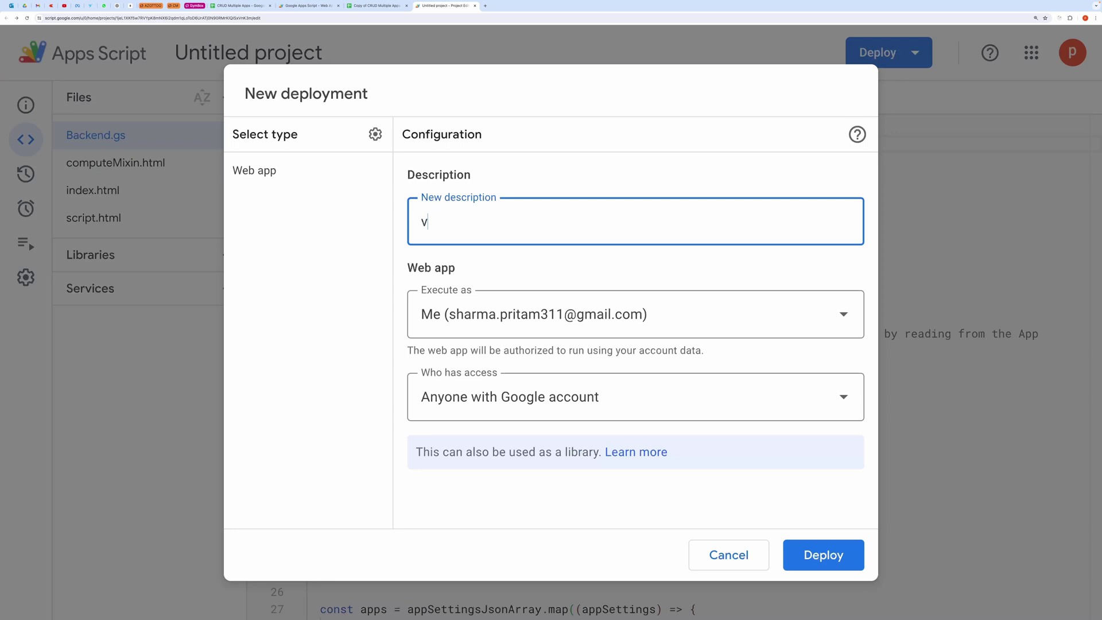
text(-1)
click(635, 404)
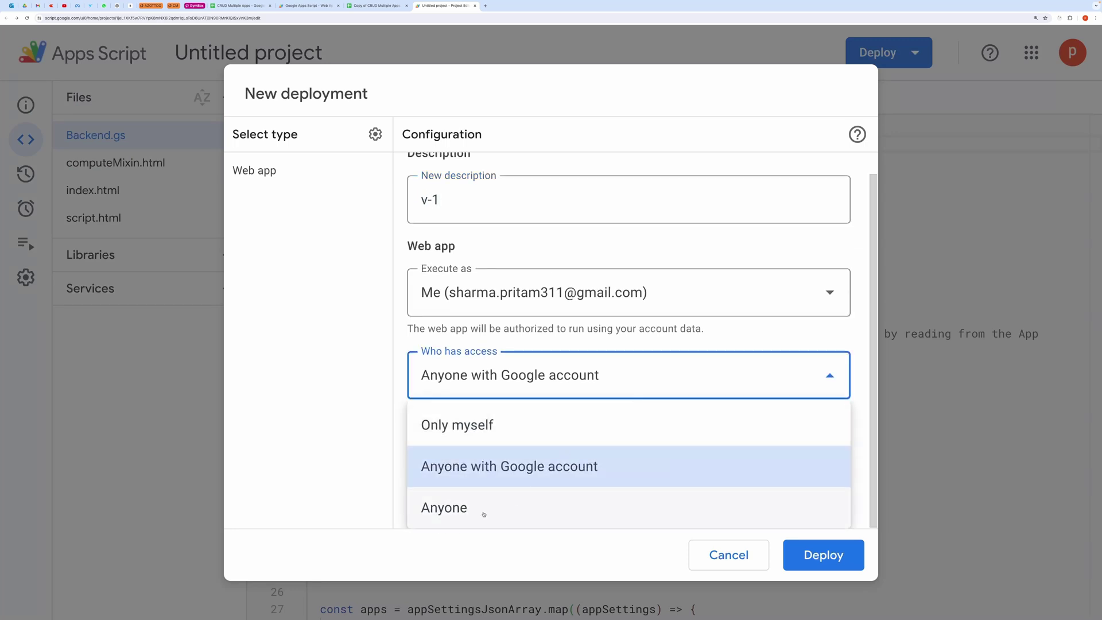
click(436, 424)
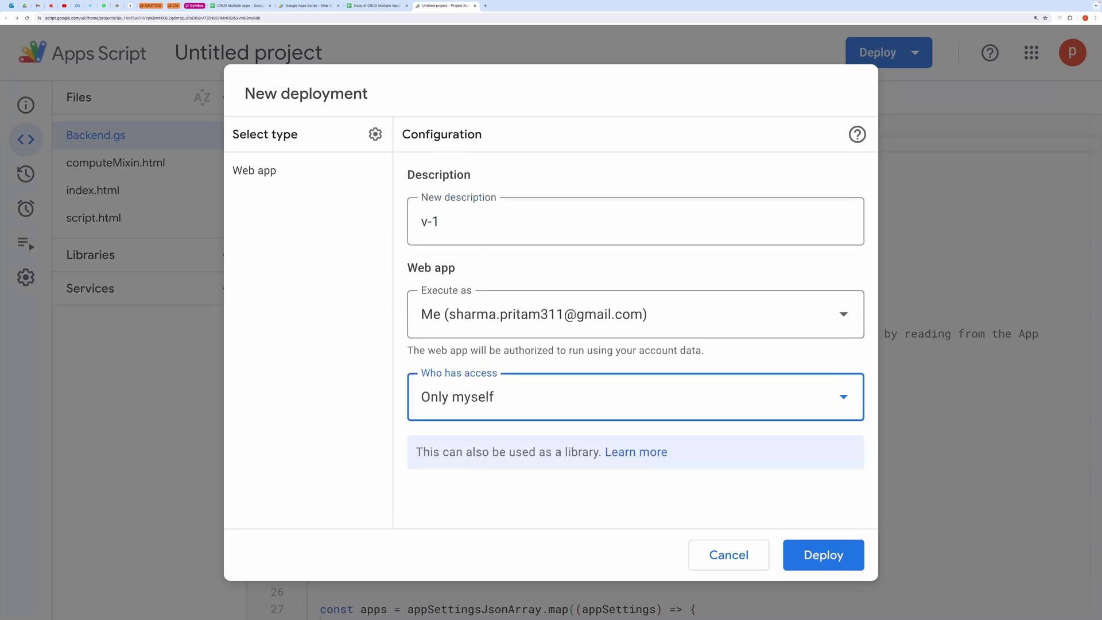
click(841, 559)
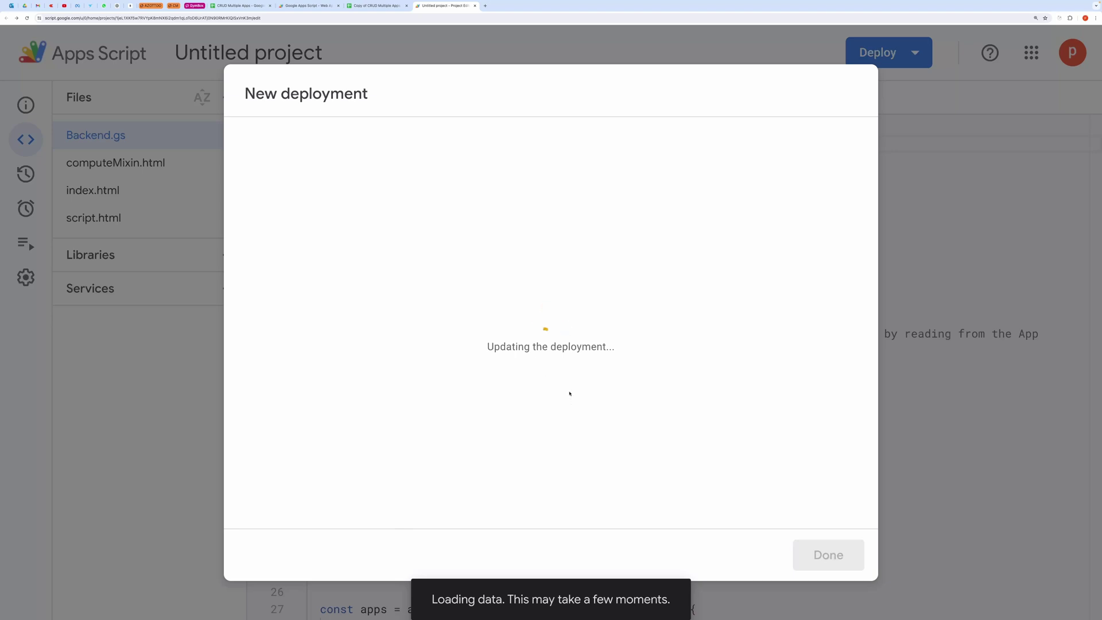
- Authorize the unverified project's Drive and Sheets access via Advanced and Allow
click(334, 183)
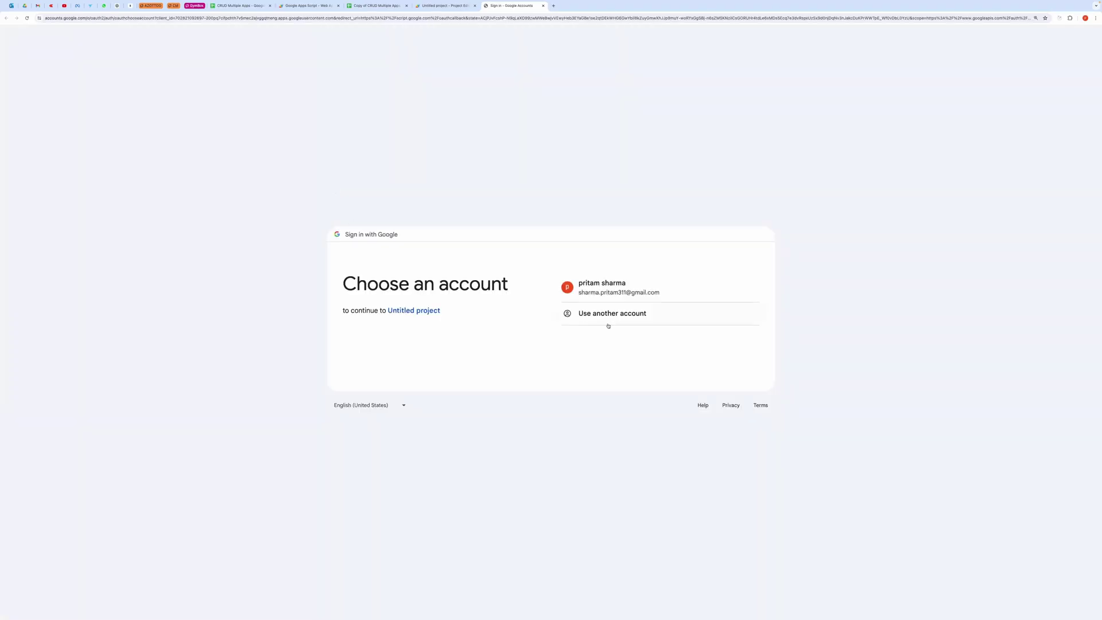
click(434, 185)
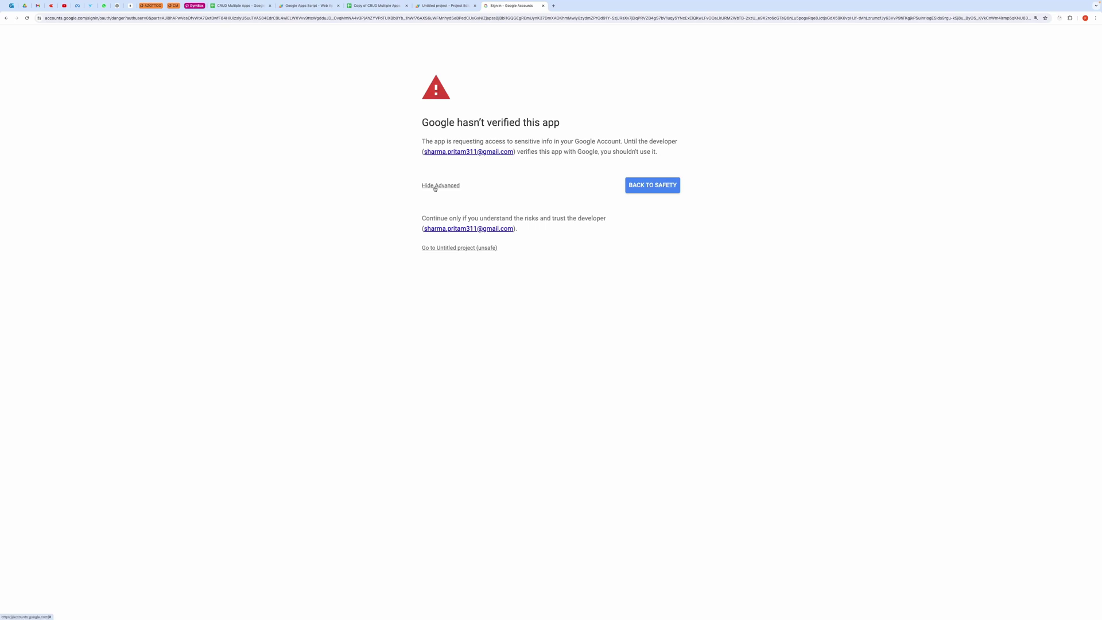
click(463, 247)
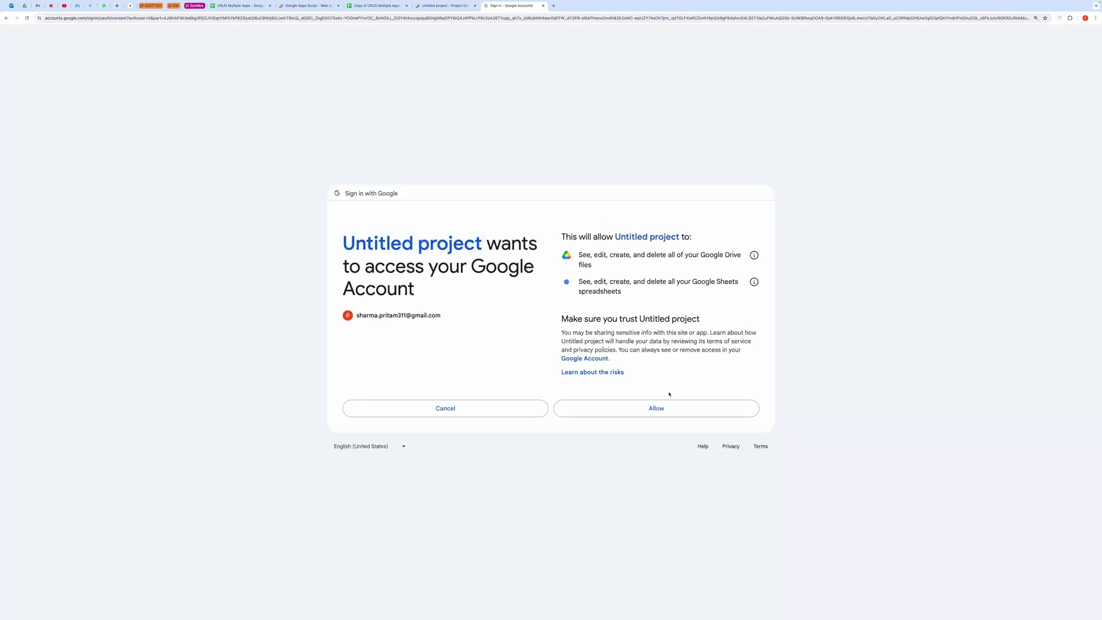
click(670, 407)
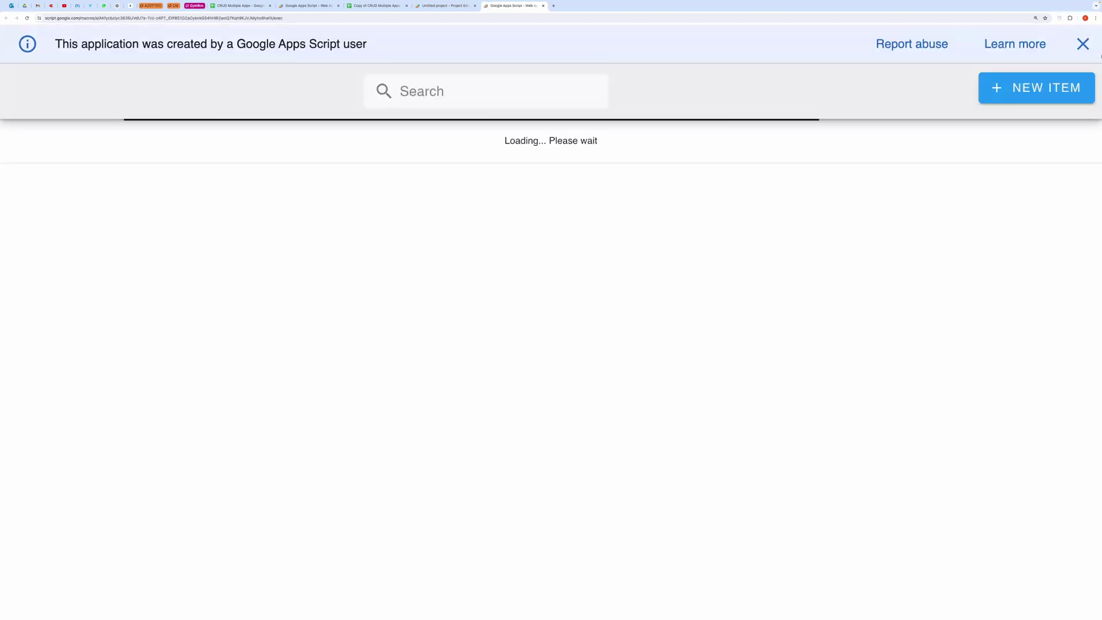
- Save the settings from the copied spreadsheet's App Settings sheet to the script
click(377, 6)
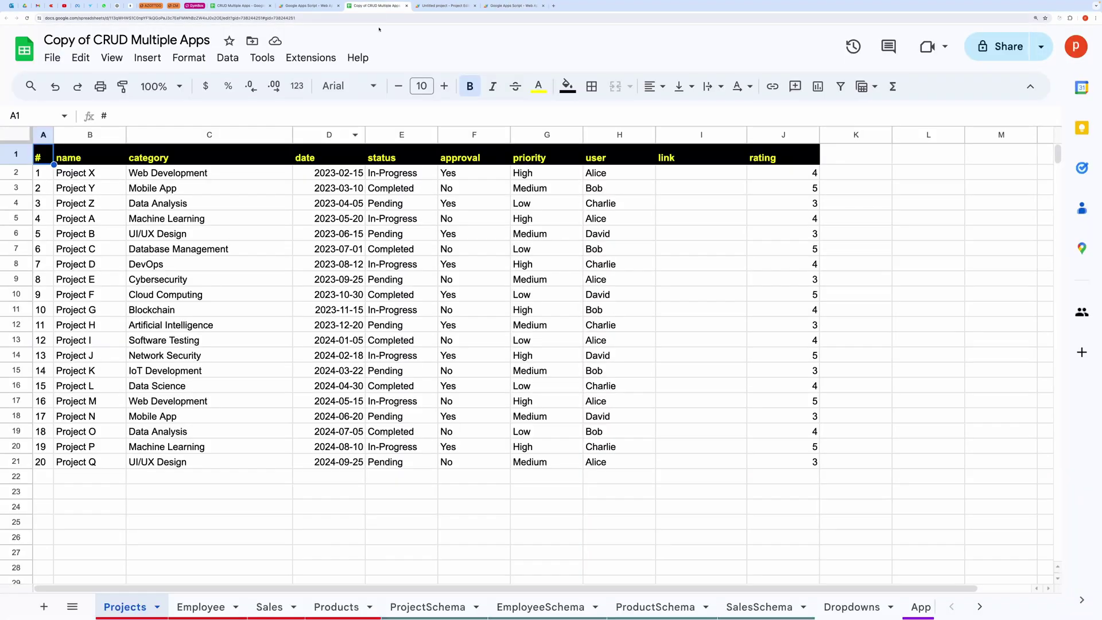
click(921, 607)
click(108, 163)
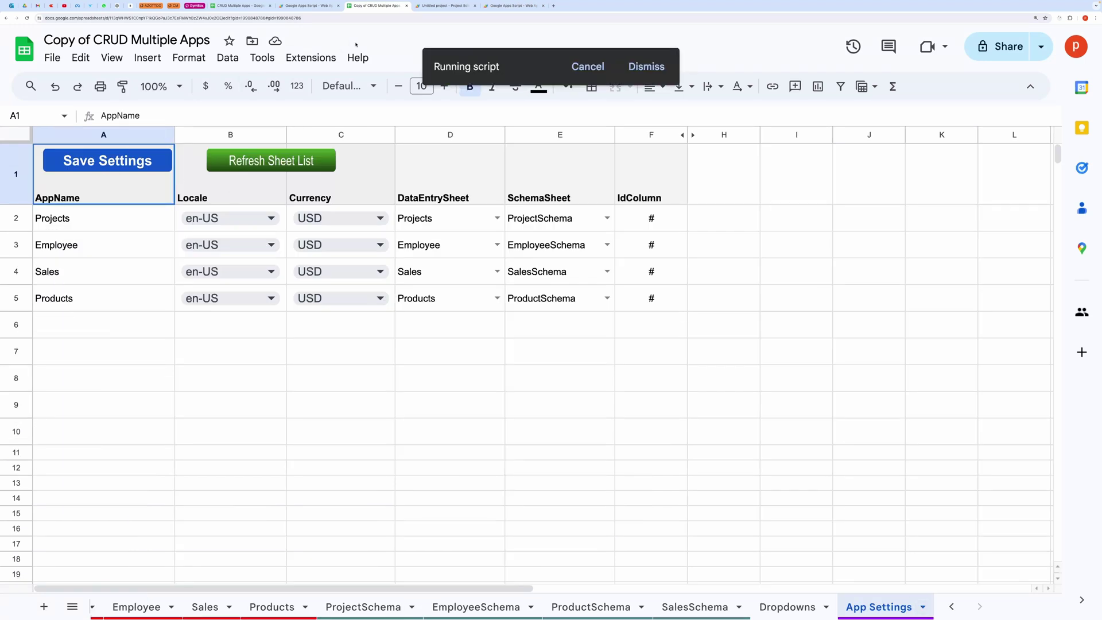
- Reload the deployed web app so it shows the Projects table, and dismiss the Apps Script banner
click(513, 6)
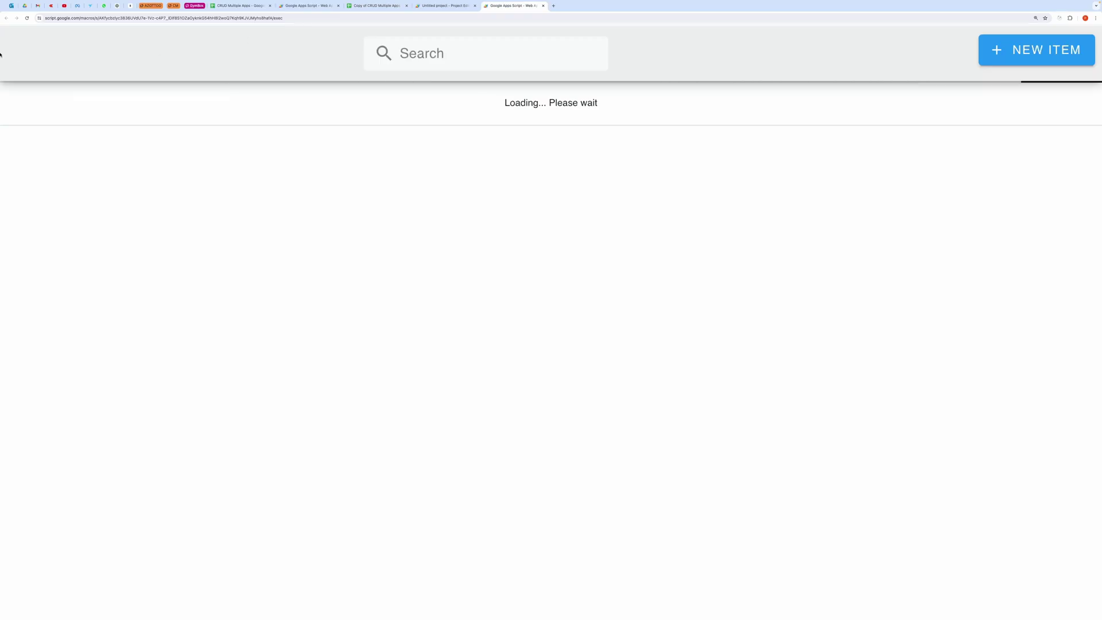
click(27, 17)
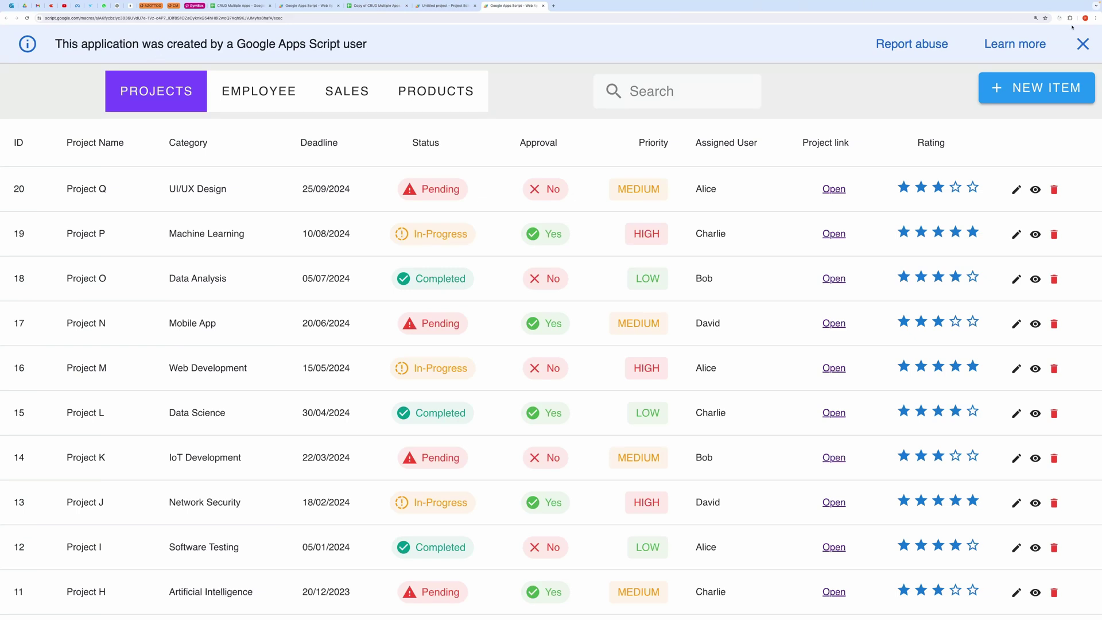
click(1082, 41)
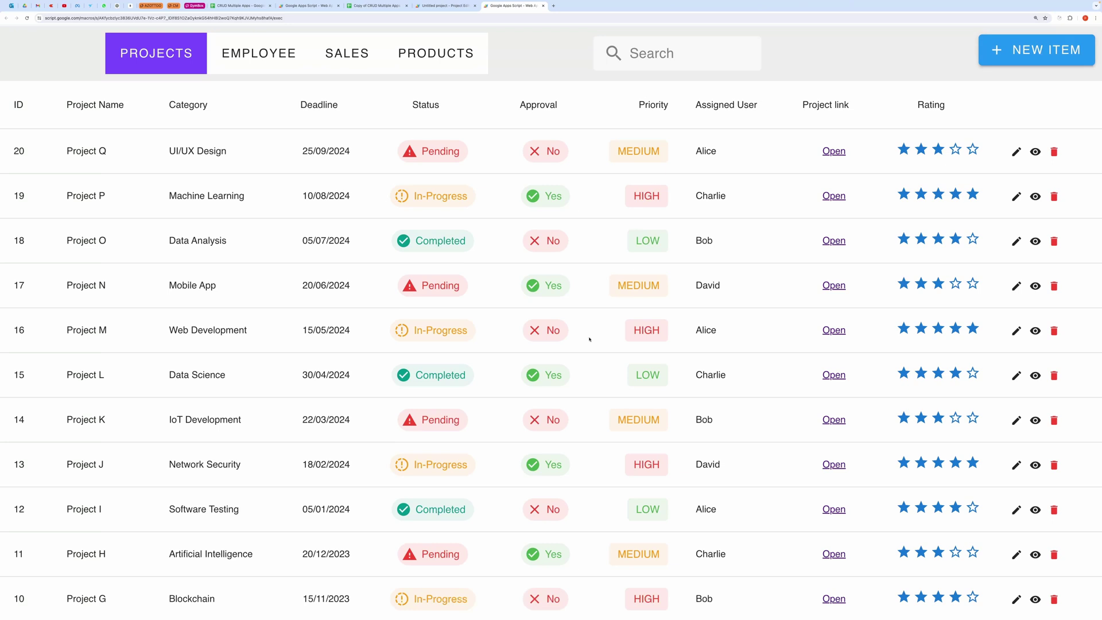
- Close the deployment dialog in the script project and open computeMixin.html
click(430, 5)
click(189, 498)
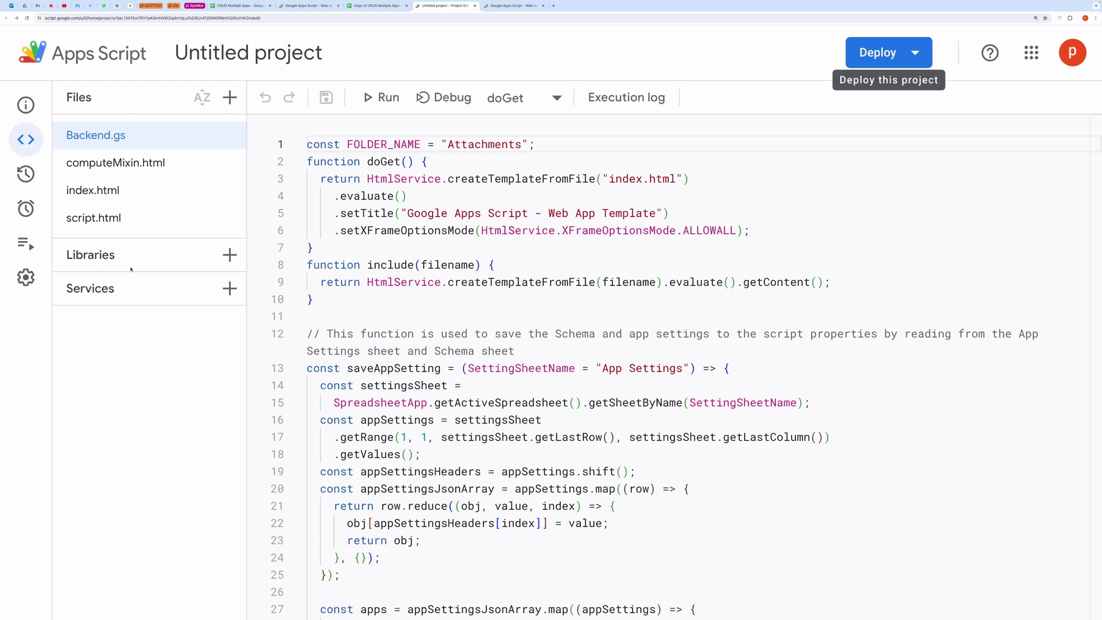
click(109, 164)
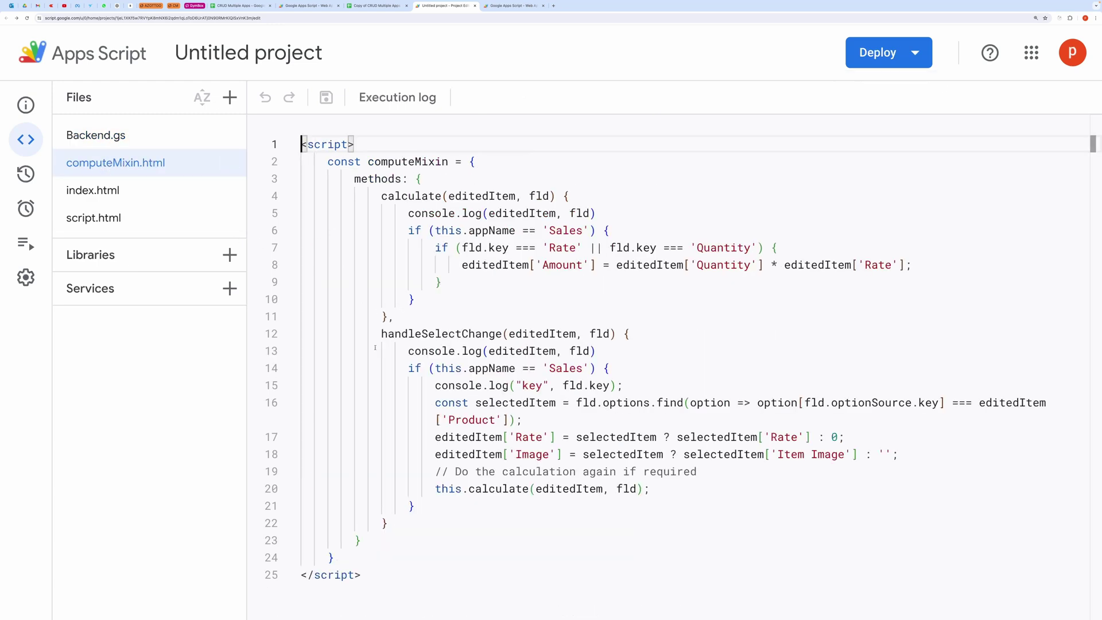
- Highlight handleSelectChange, its Sales app-name check on line 14, and the selectedItem lookup
drag(373, 333, 387, 523)
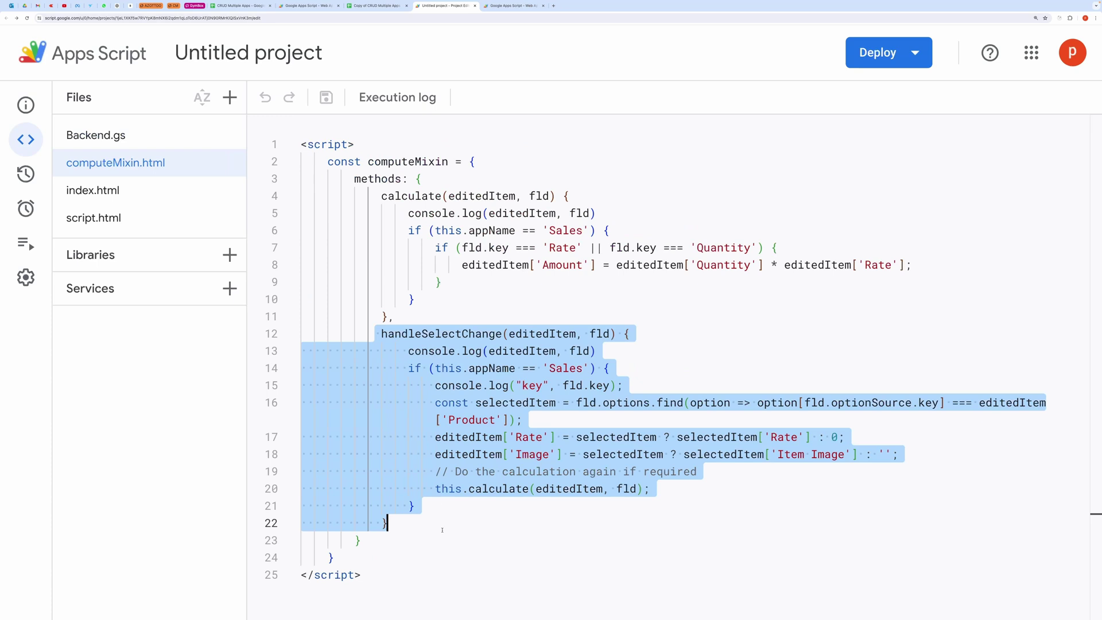
click(442, 529)
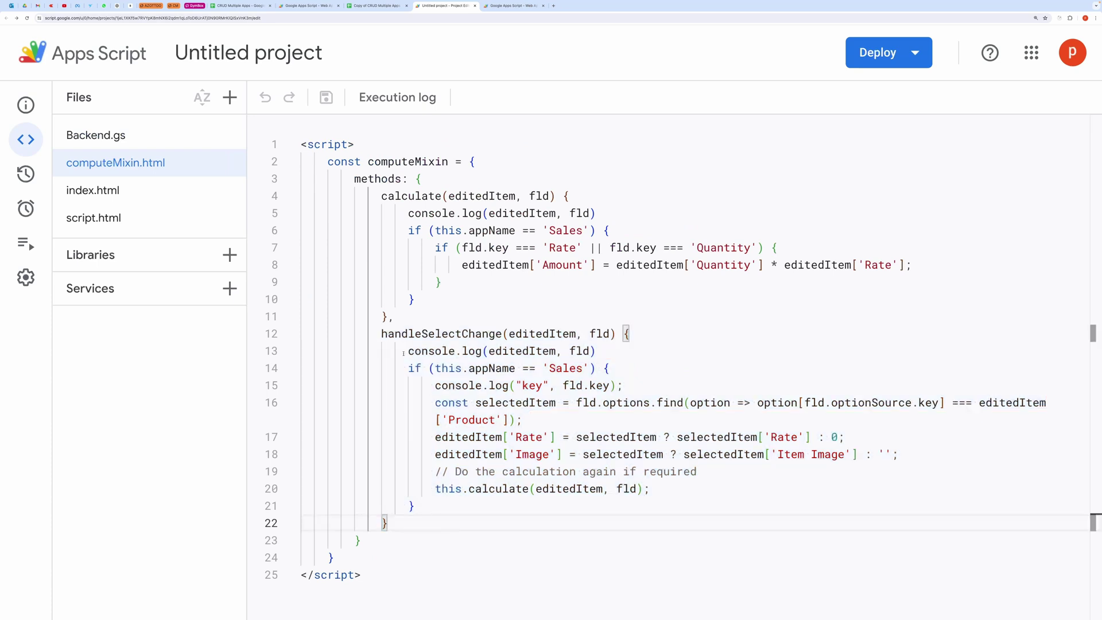
drag(395, 367, 650, 365)
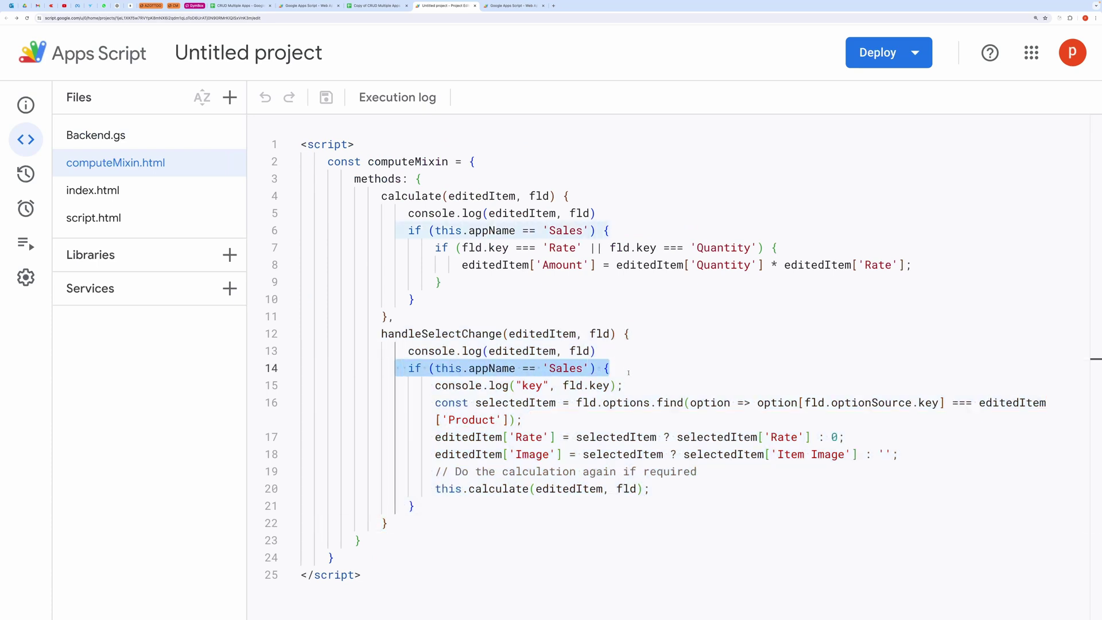
click(650, 363)
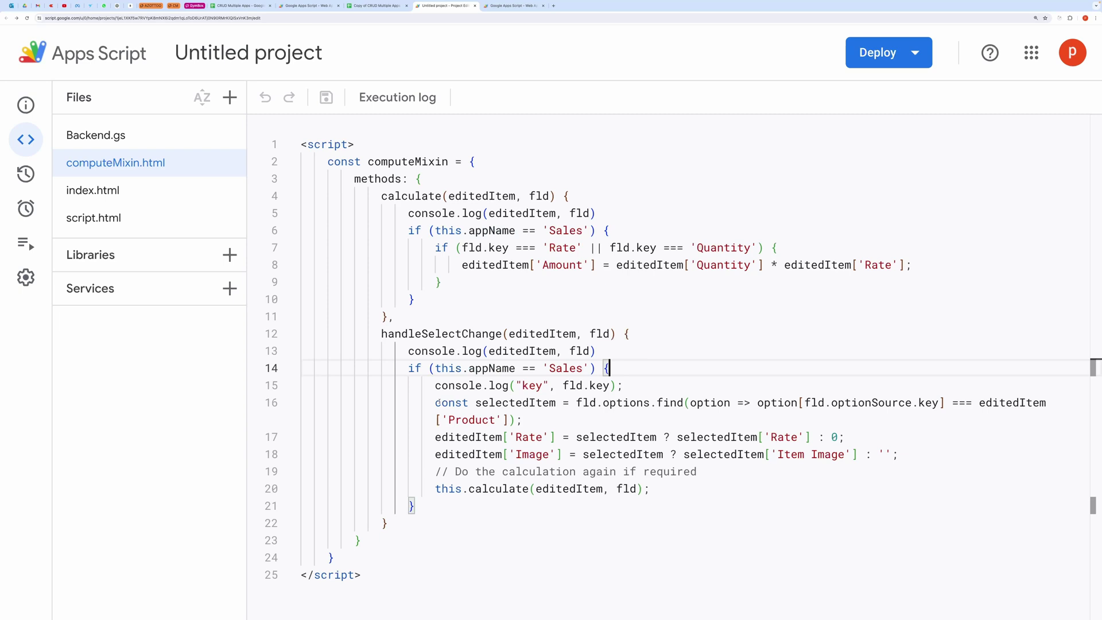
click(434, 402)
drag(434, 402, 544, 420)
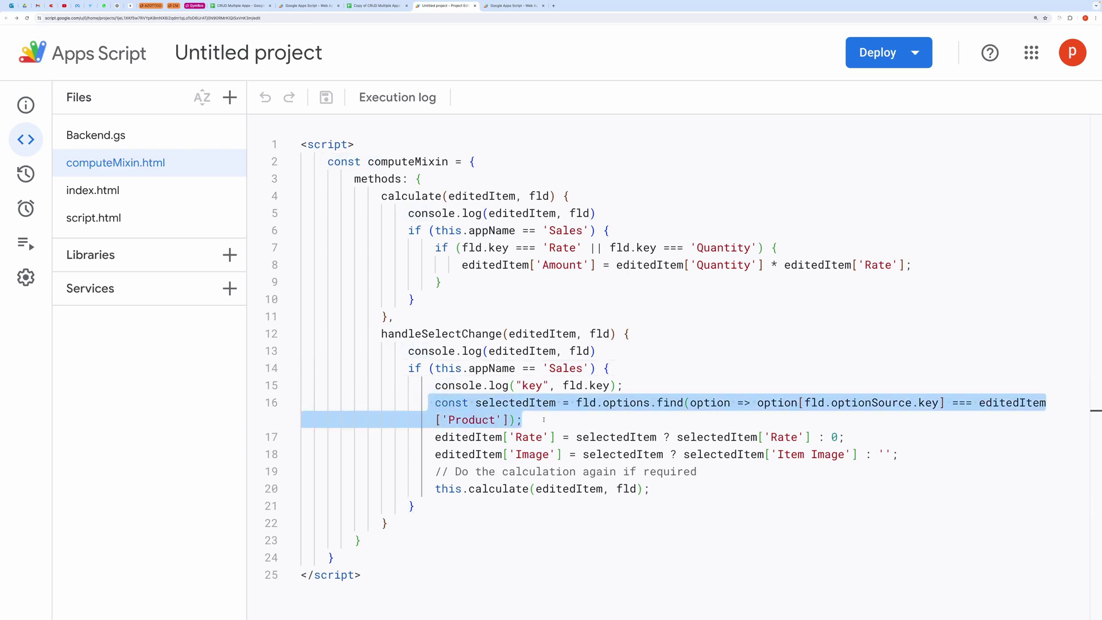
- Highlight the Rate and Image assignments, the line 20 recalculation call, and the calculate method
drag(431, 437, 909, 455)
drag(713, 486, 415, 488)
click(475, 505)
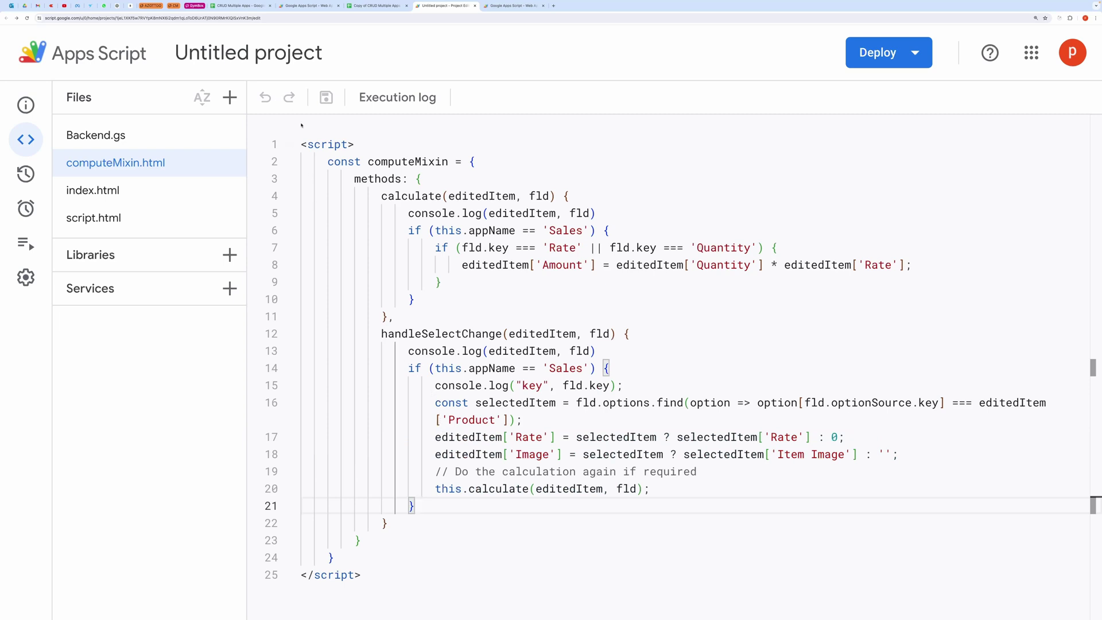
drag(372, 197, 451, 318)
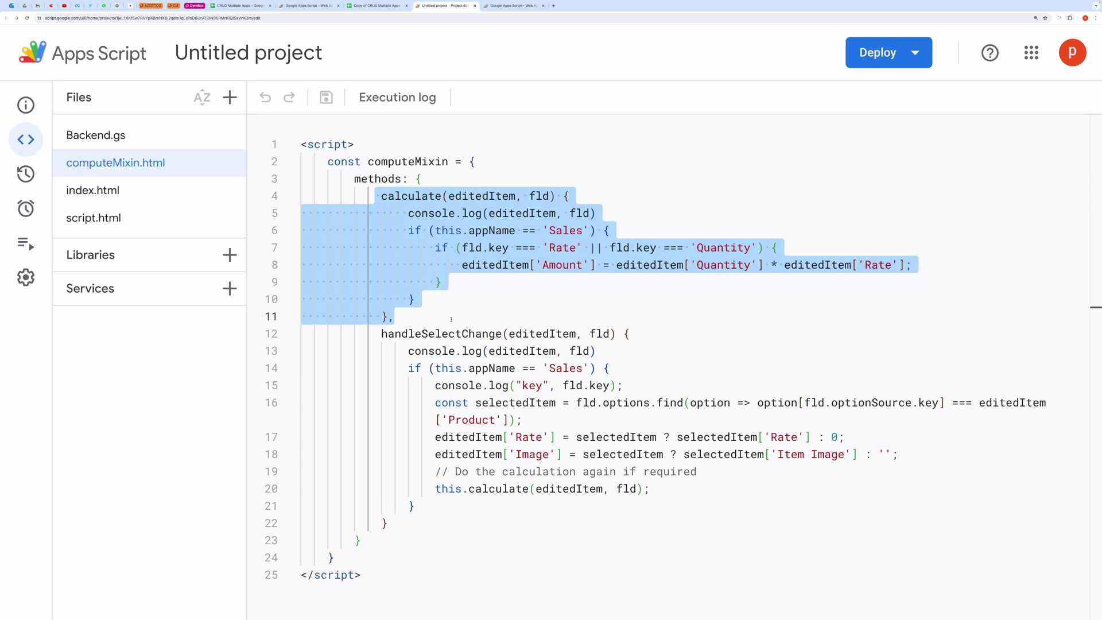
click(479, 287)
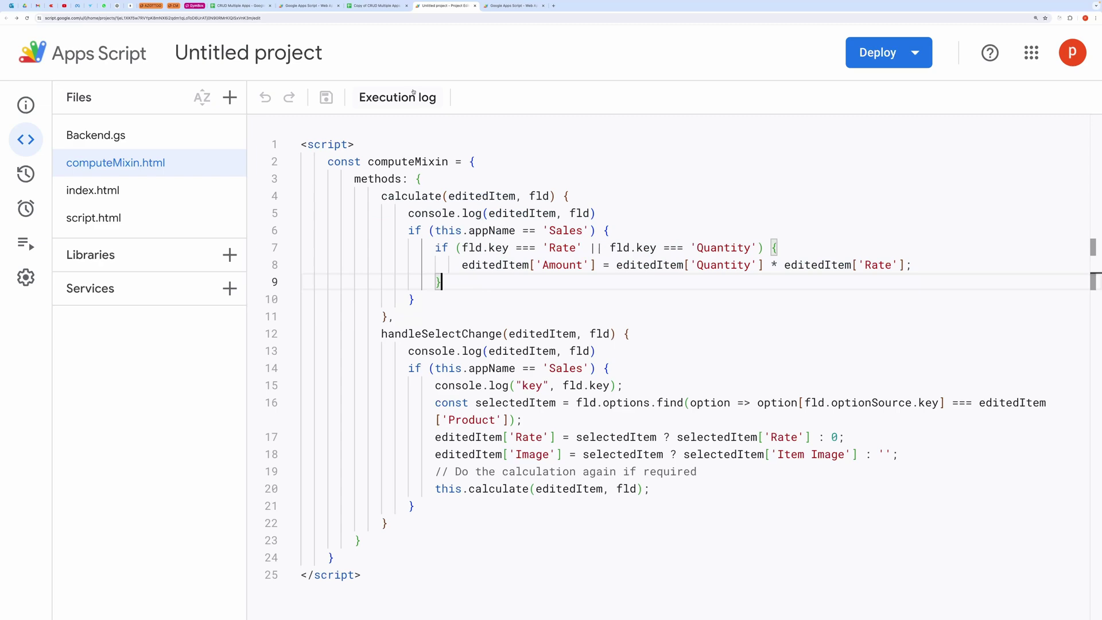
click(508, 5)
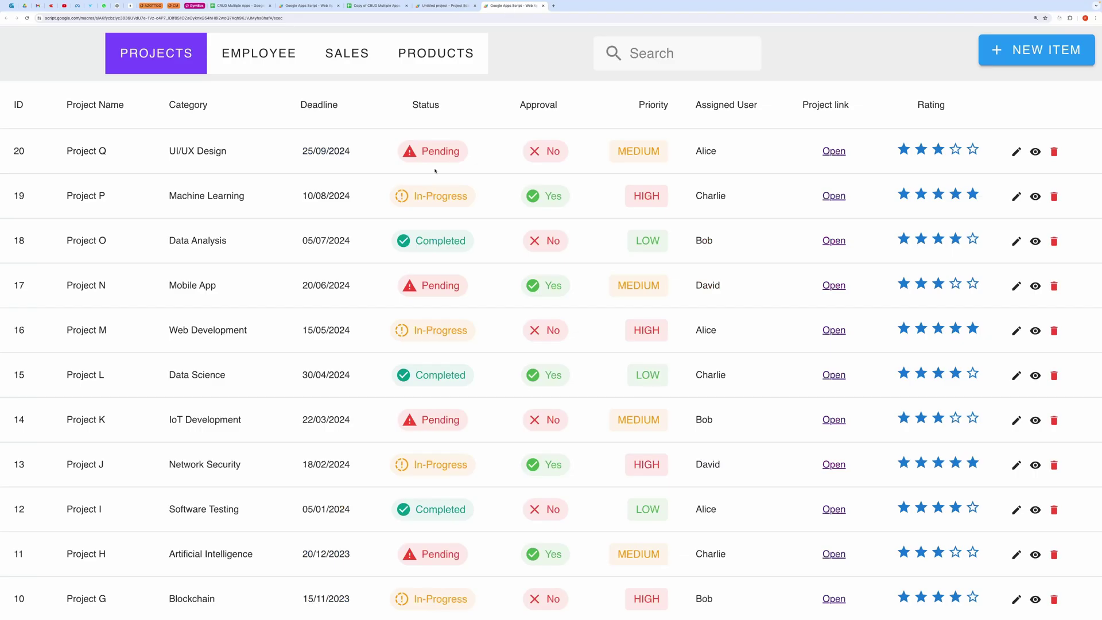
scroll(303, 330, down, 5)
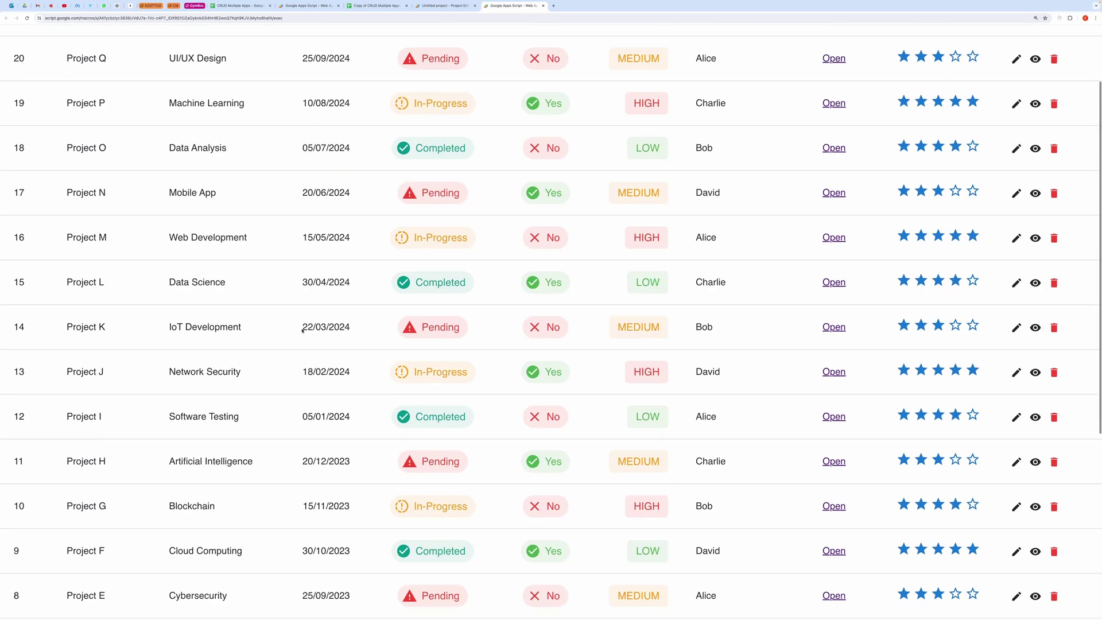
scroll(302, 330, up, 5)
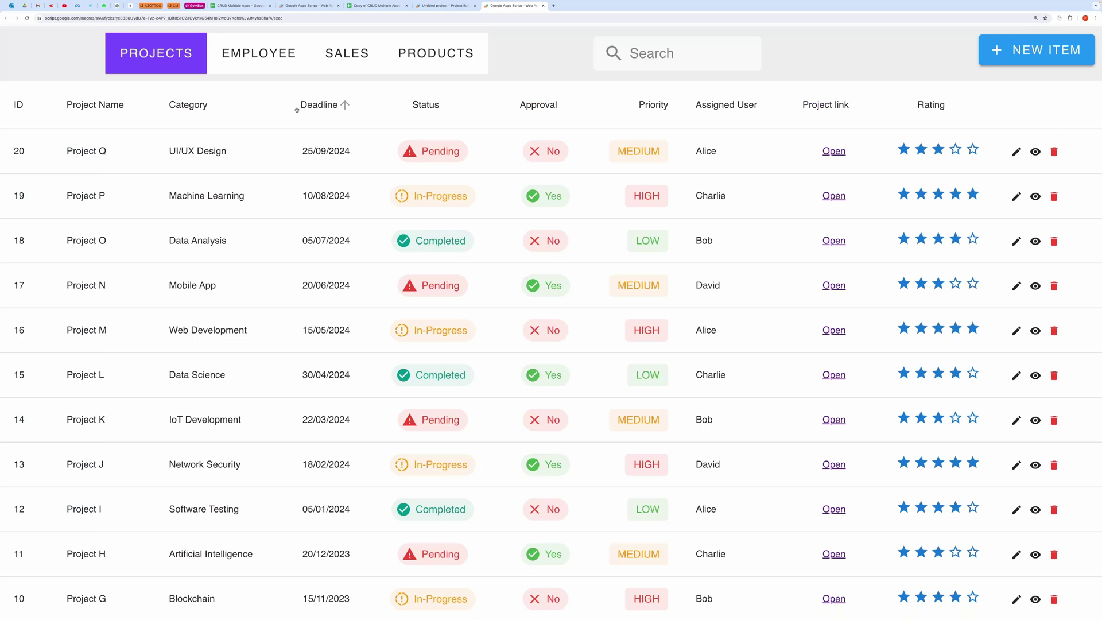